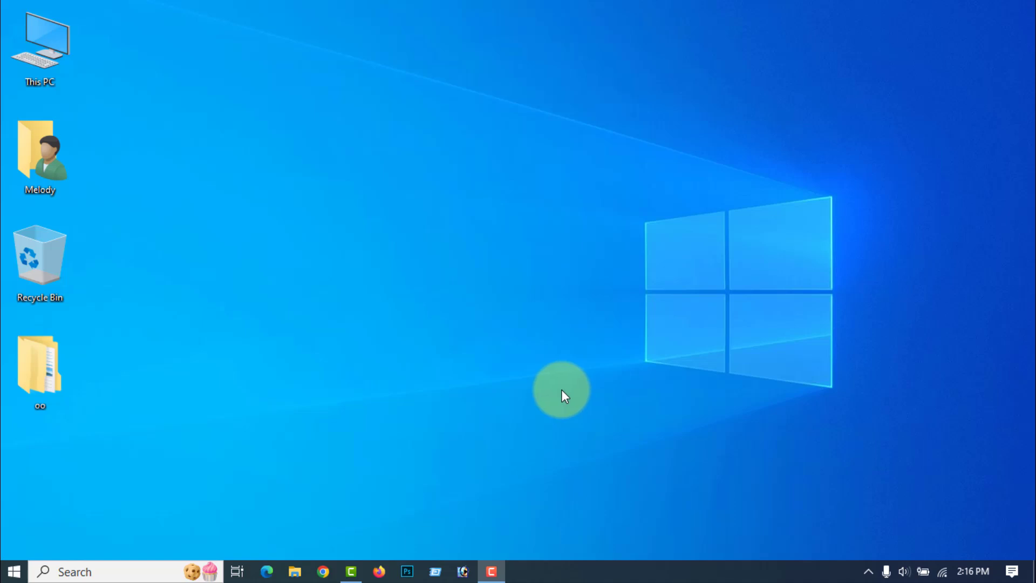
Switch to Firefox, open YouTube and search for "amdigitalchannel".
{"action": "left_click", "coordinate": [380, 573]}
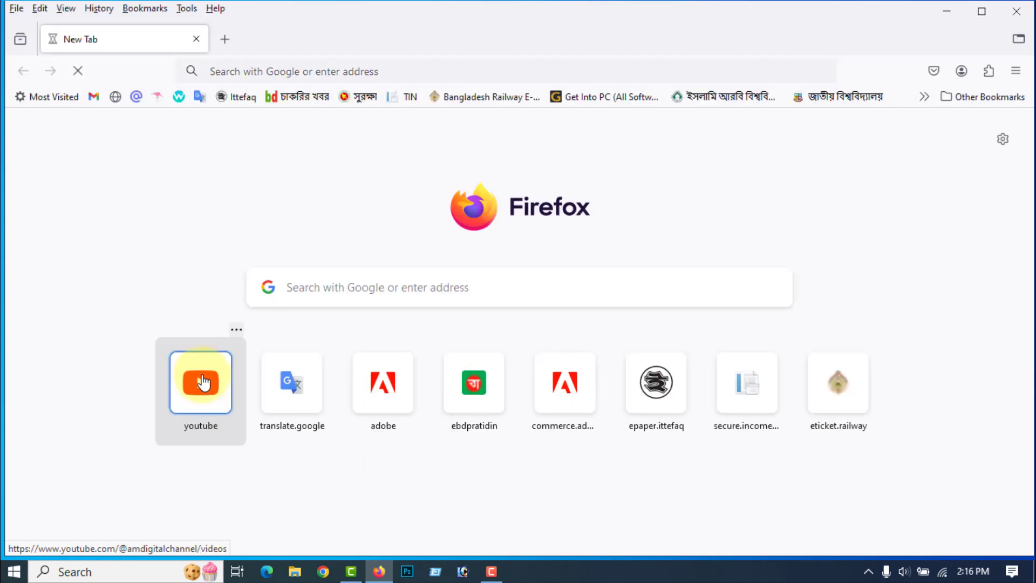
{"action": "left_click", "coordinate": [201, 362]}
{"action": "left_click", "coordinate": [331, 131]}
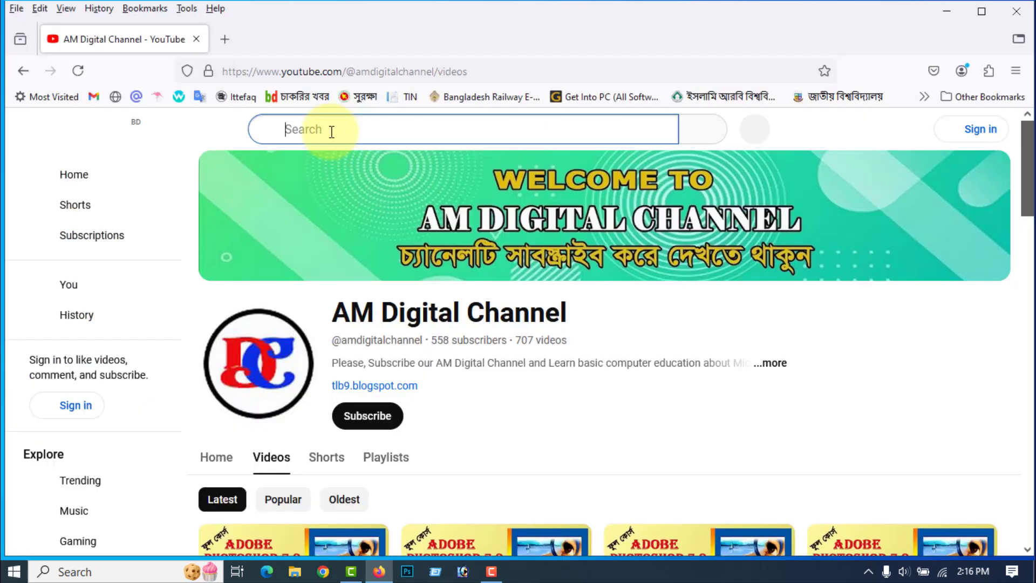
{"action": "type", "text": "am"}
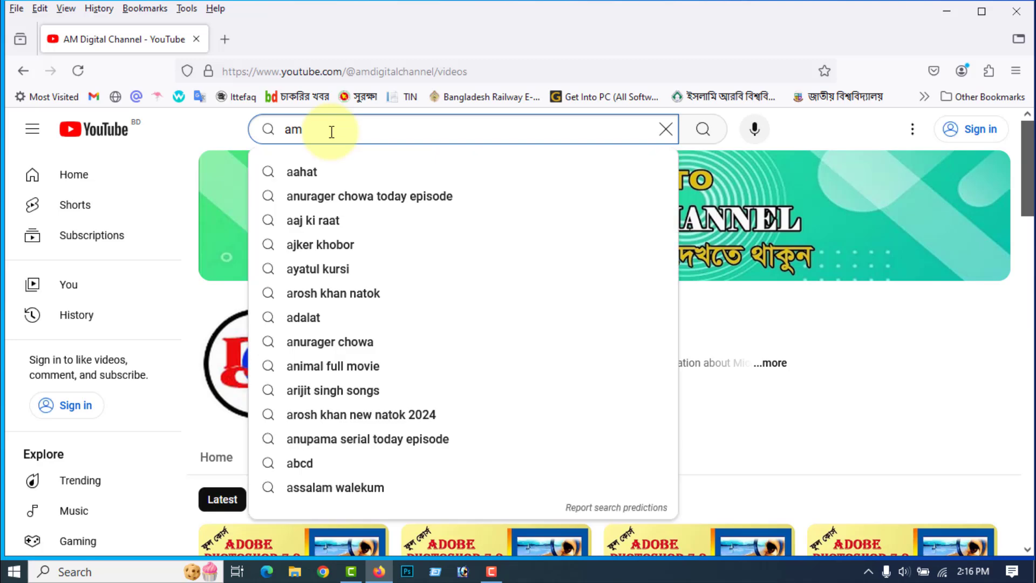
{"action": "type", "text": "digi"}
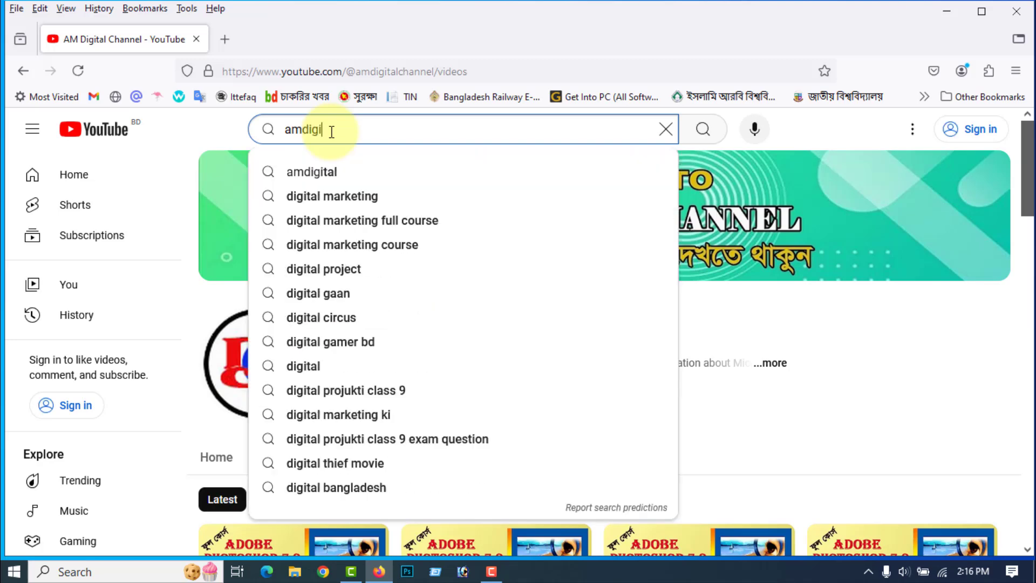
{"action": "type", "text": "talchanne"}
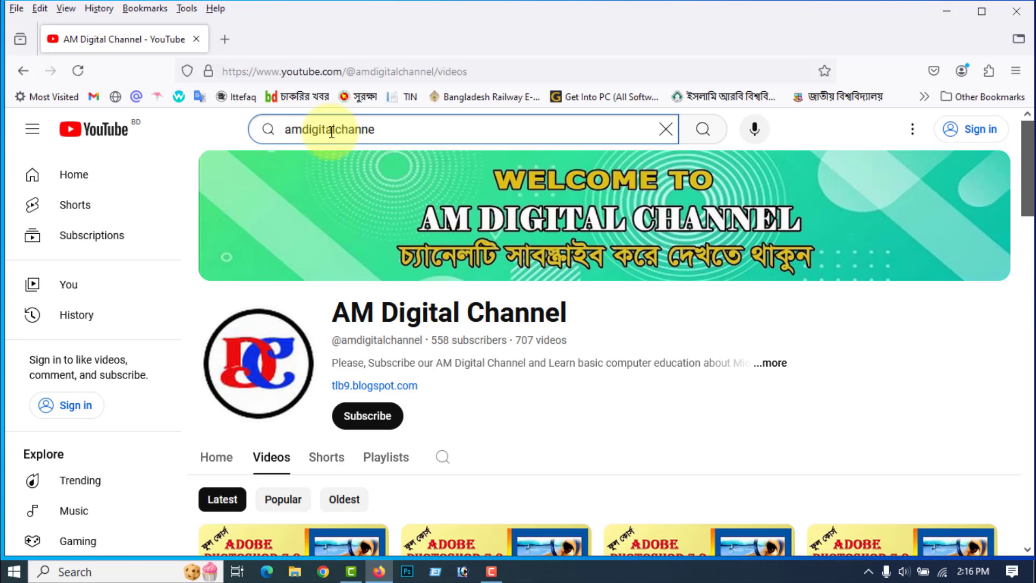
{"action": "type", "text": "l"}
{"action": "key", "text": "Return"}
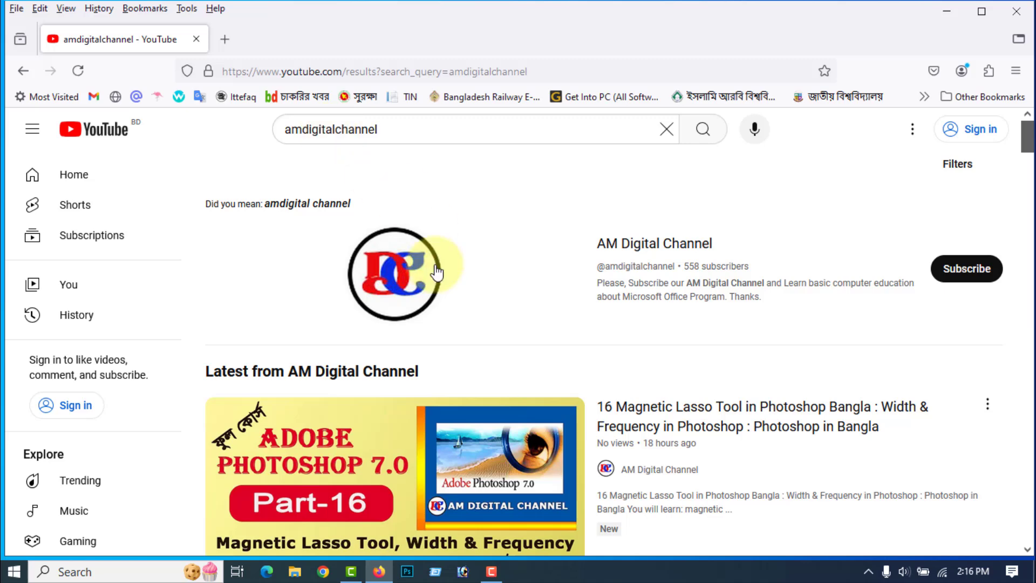
Open the AM Digital Channel page from the results, look through its uploaded videos and close the browser.
{"action": "left_click", "coordinate": [409, 274]}
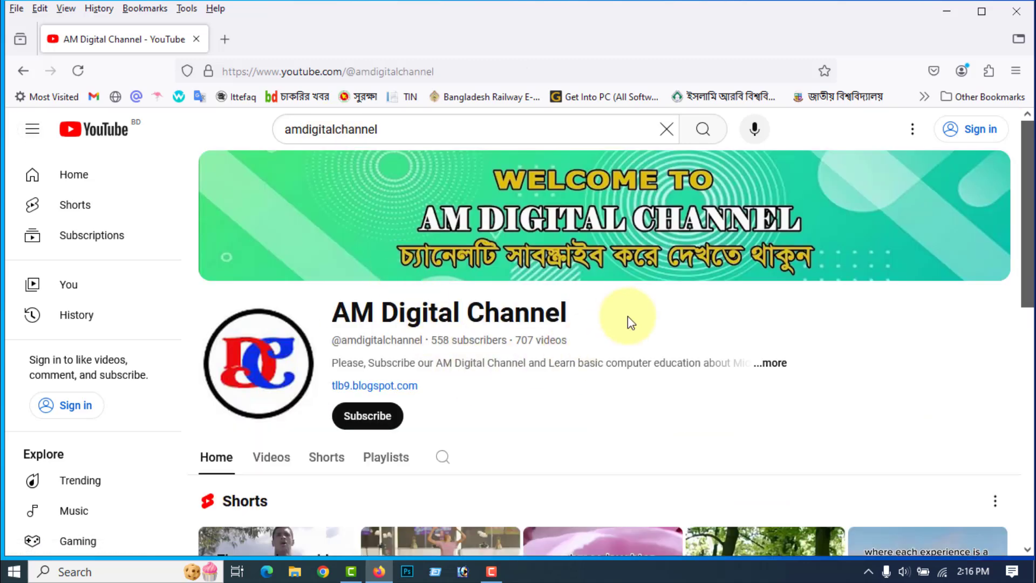
{"action": "scroll", "coordinate": [820, 318], "scroll_direction": "down", "scroll_amount": 3}
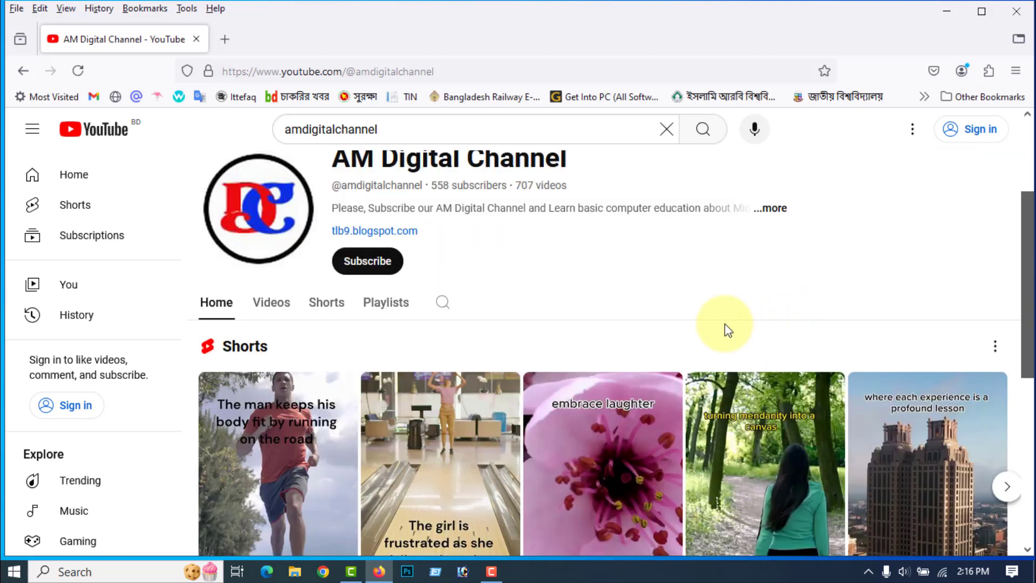
{"action": "left_click", "coordinate": [273, 305]}
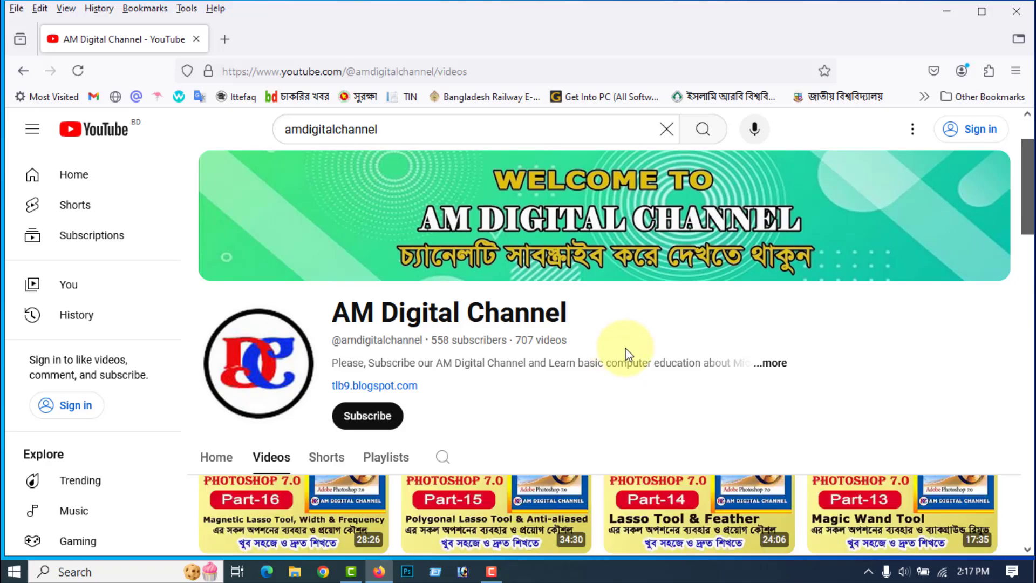
{"action": "scroll", "coordinate": [627, 348], "scroll_direction": "down", "scroll_amount": 10}
{"action": "scroll", "coordinate": [625, 358], "scroll_direction": "up", "scroll_amount": 6}
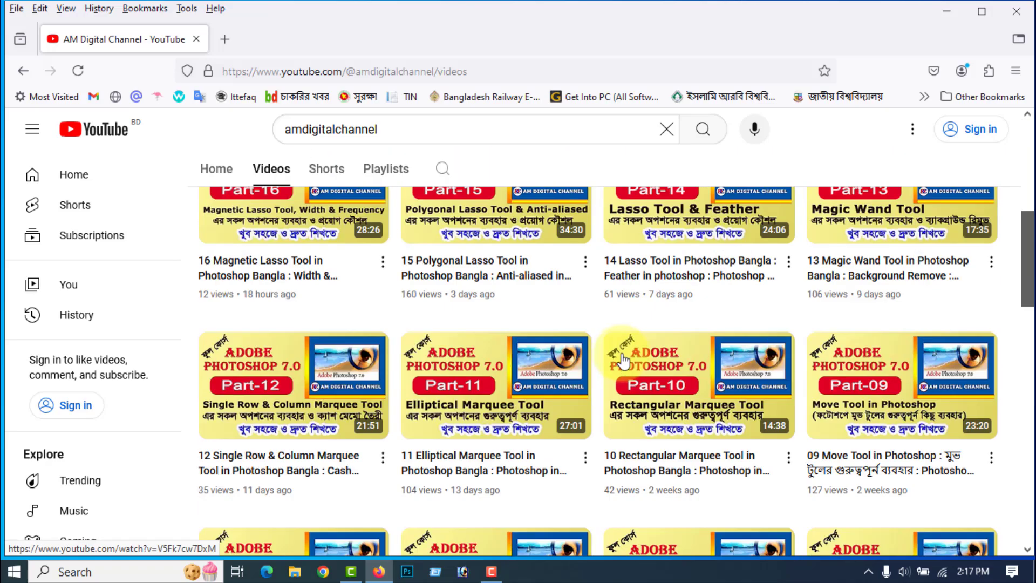
{"action": "scroll", "coordinate": [623, 359], "scroll_direction": "up", "scroll_amount": 5}
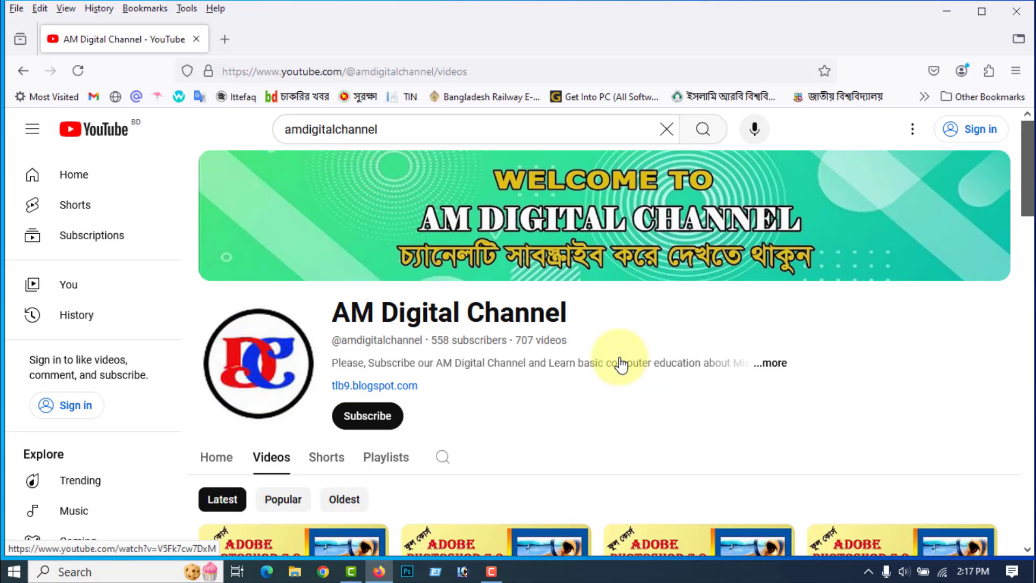
{"action": "left_click", "coordinate": [1017, 12]}
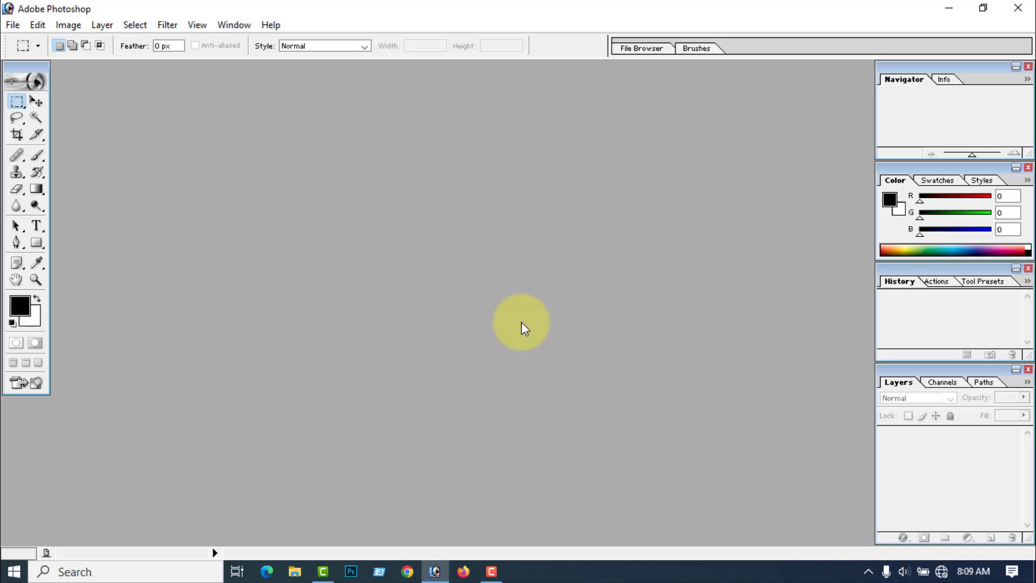
In Photoshop, open the image aa from the WORKING FILE (G:) drive and maximize its document window.
{"action": "left_click", "coordinate": [13, 24]}
{"action": "left_click", "coordinate": [40, 58]}
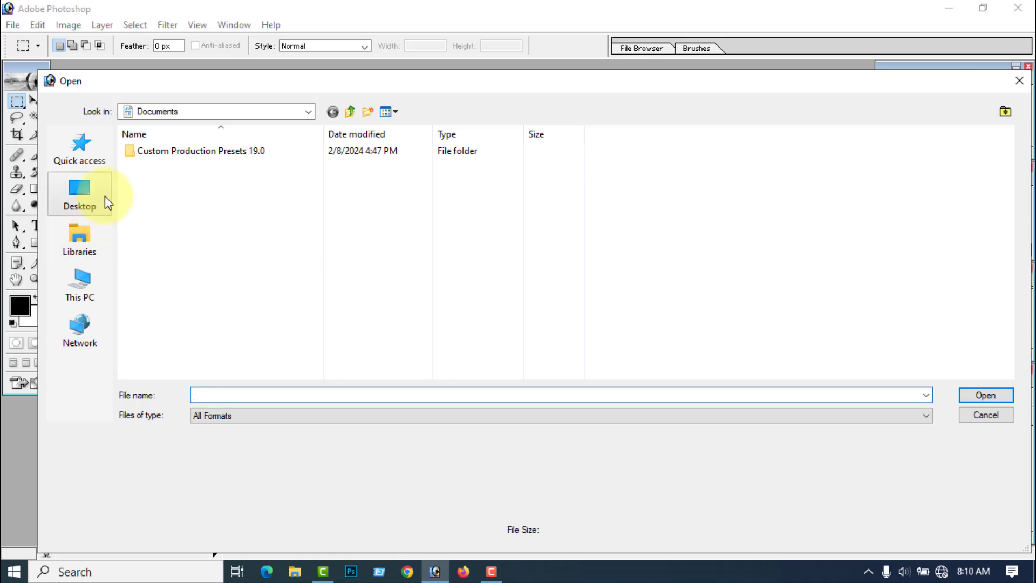
{"action": "left_click", "coordinate": [311, 114]}
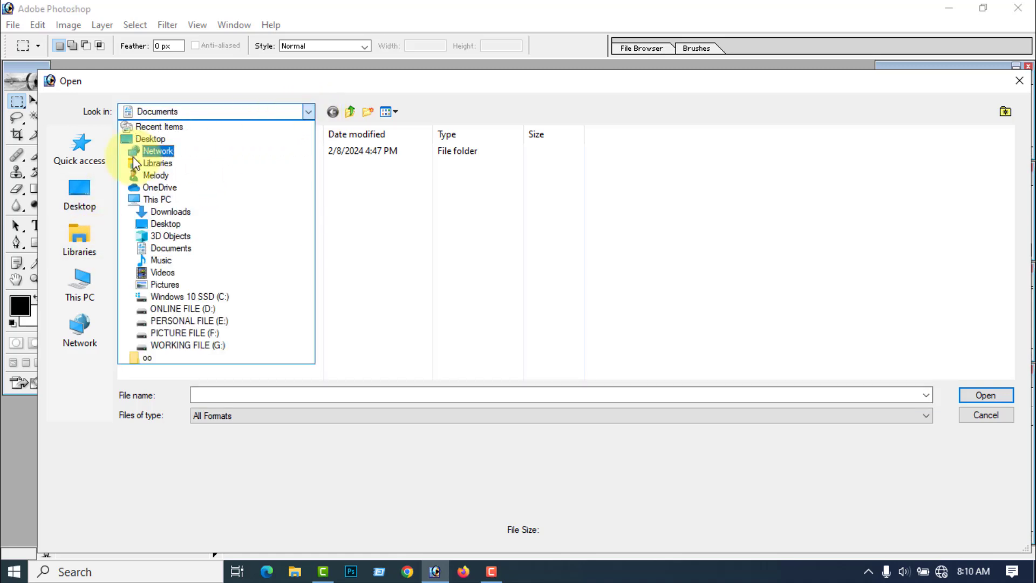
{"action": "left_click", "coordinate": [195, 345]}
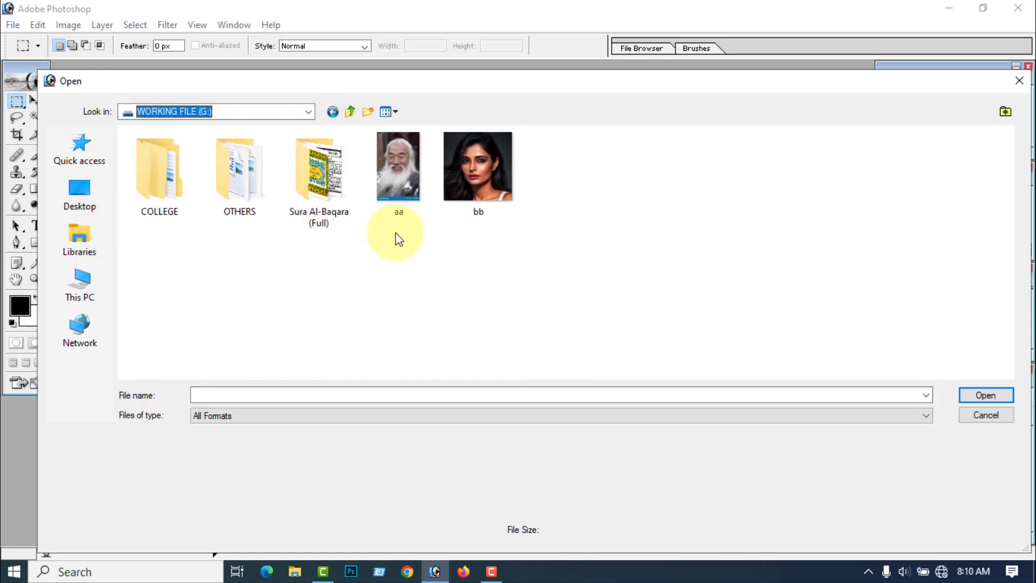
{"action": "left_click", "coordinate": [399, 174]}
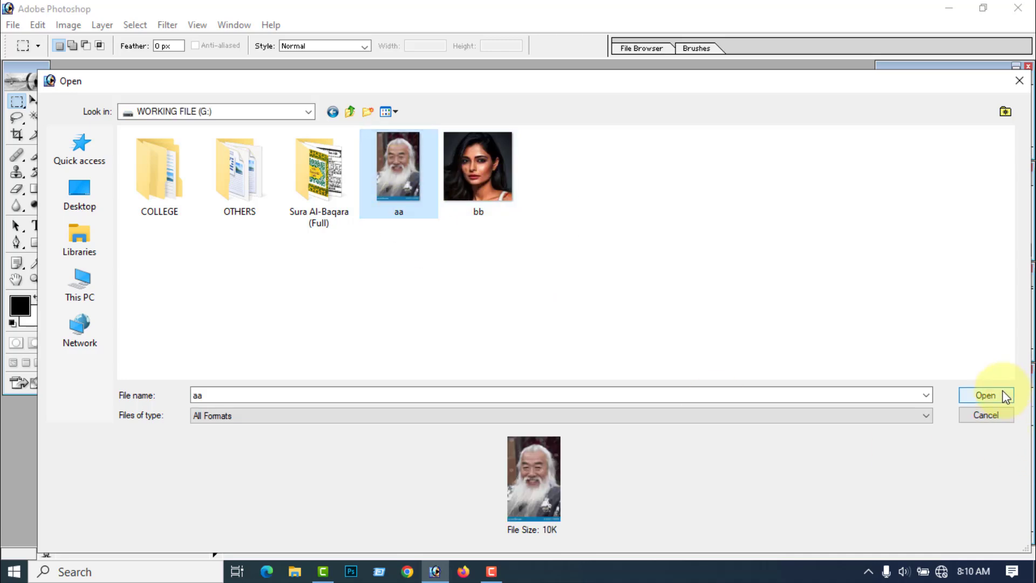
{"action": "left_click", "coordinate": [989, 394]}
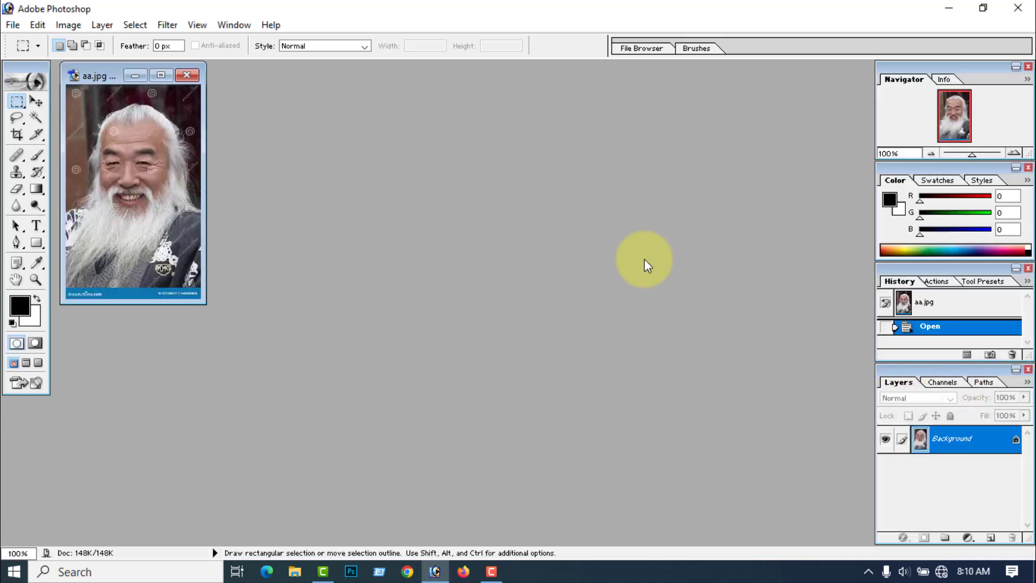
{"action": "left_click", "coordinate": [160, 75]}
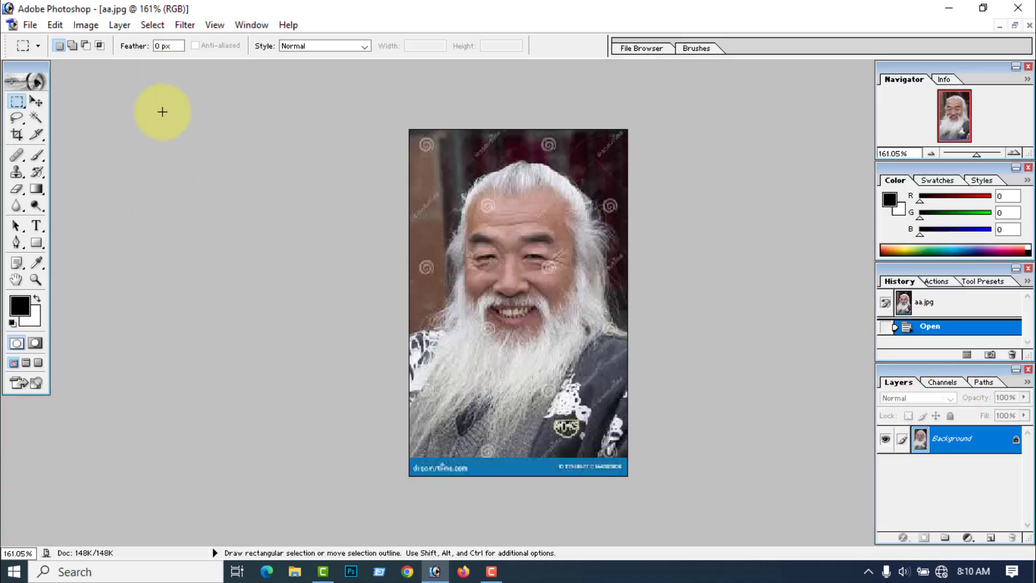
Select the dark and brown background areas around the man with the Magic Wand, adding each area to the selection.
{"action": "left_click", "coordinate": [38, 121]}
{"action": "left_click", "coordinate": [438, 210]}
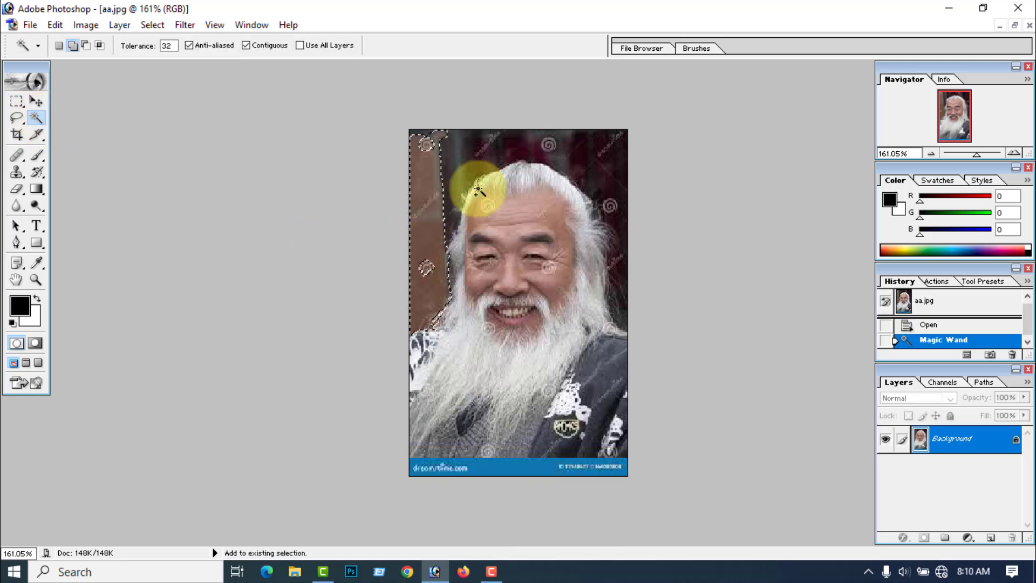
{"action": "left_click", "coordinate": [454, 178], "text": "shift"}
{"action": "left_click", "coordinate": [453, 182], "text": "shift"}
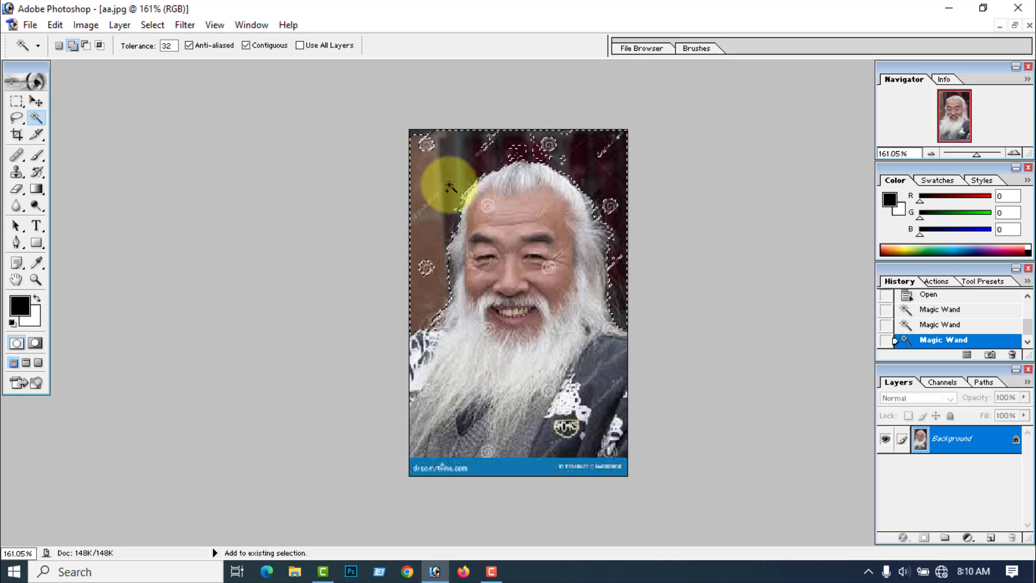
Set the background colour to blue 180EEC, clear the selected backdrop to that colour and deselect.
{"action": "left_click", "coordinate": [33, 319]}
{"action": "left_click", "coordinate": [555, 257]}
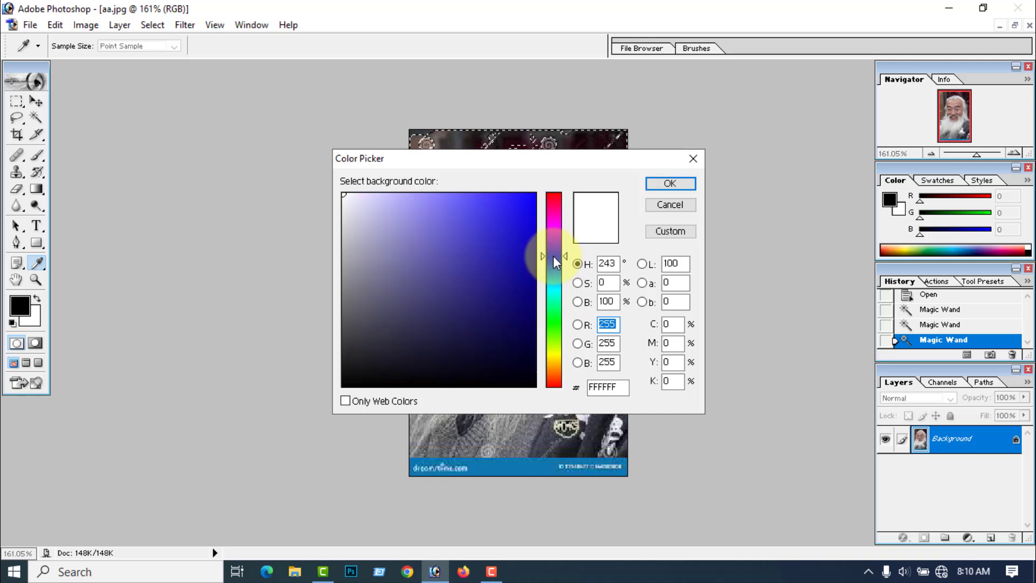
{"action": "left_click", "coordinate": [524, 208]}
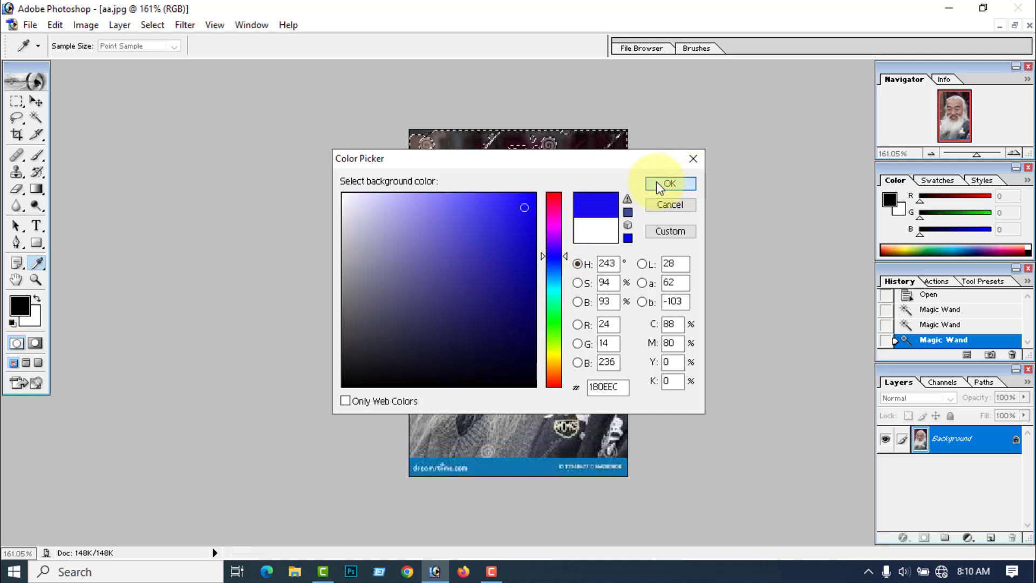
{"action": "left_click", "coordinate": [660, 185]}
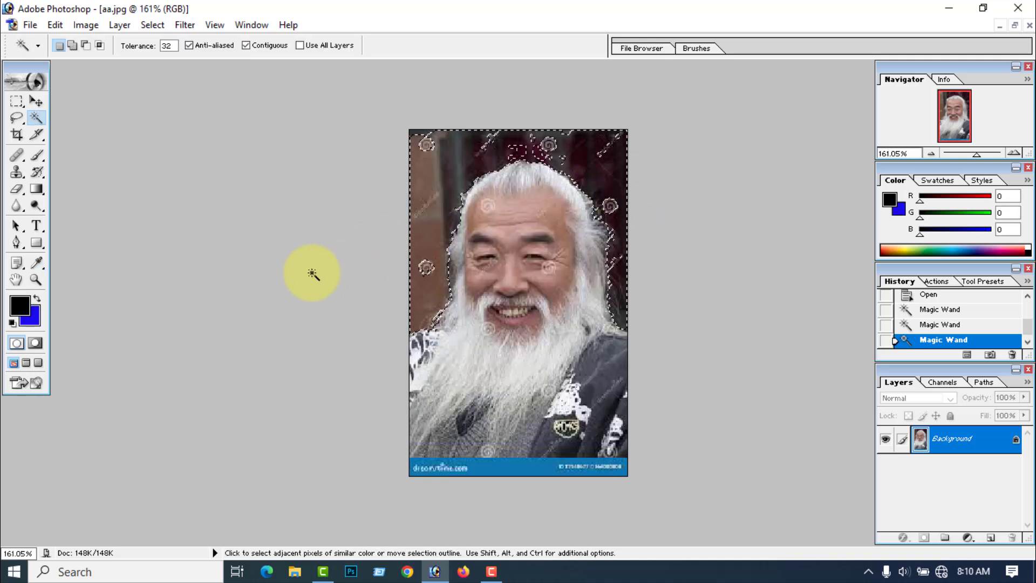
{"action": "key", "text": "Delete"}
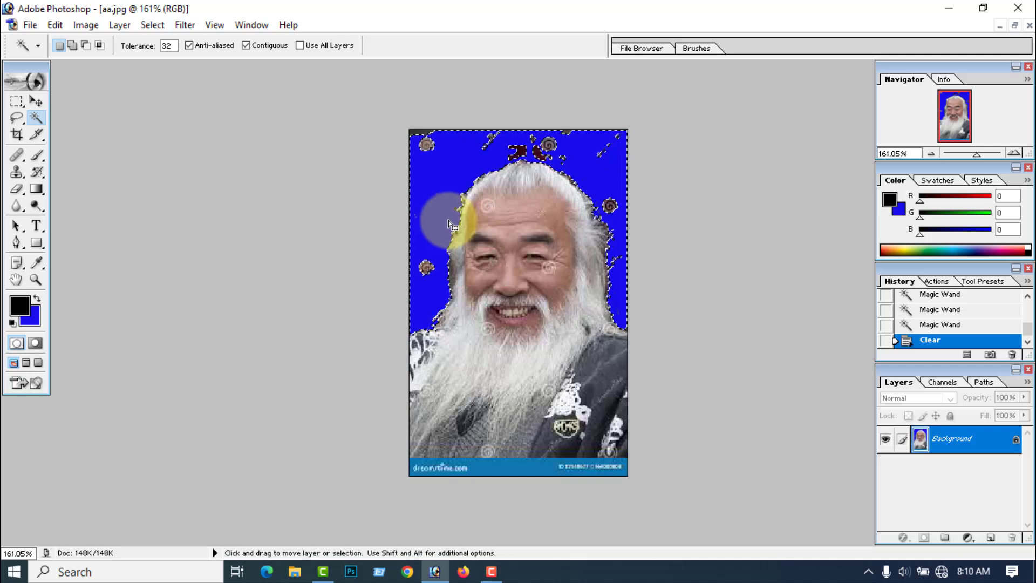
{"action": "key", "text": "ctrl+d"}
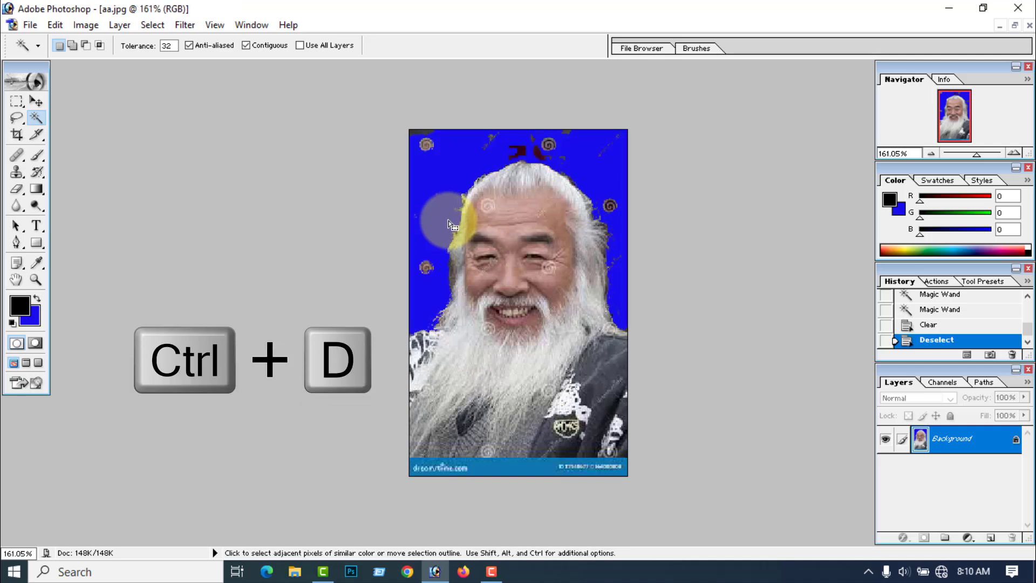
Erase the leftover backdrop specks and watermark spirals around the man's head to blue, enlarging the Eraser brush to 49 px.
{"action": "left_click", "coordinate": [17, 189]}
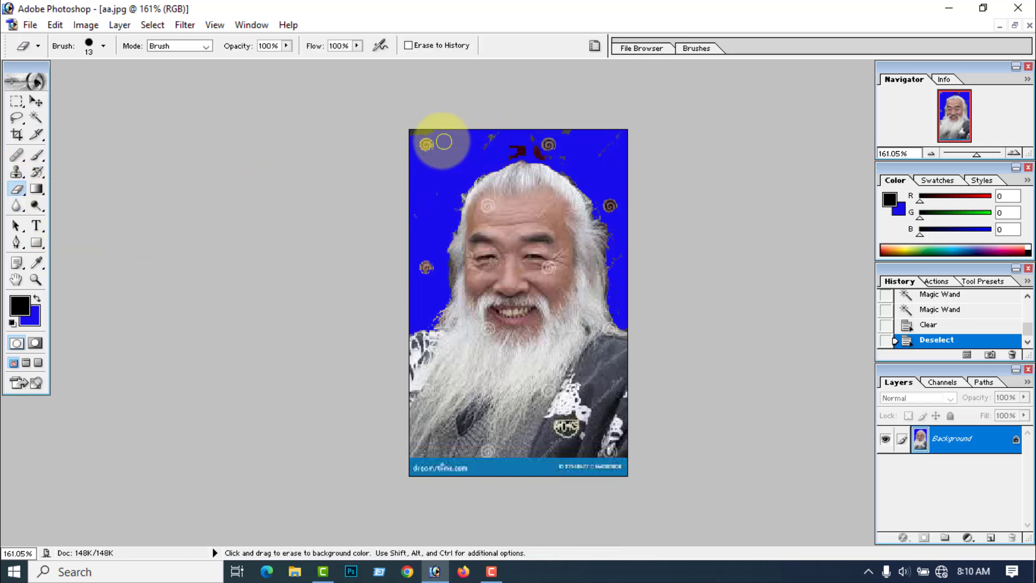
{"action": "mouse_move", "coordinate": [491, 132]}
{"action": "left_mouse_down"}
{"action": "mouse_move", "coordinate": [476, 139]}
{"action": "mouse_move", "coordinate": [527, 157]}
{"action": "mouse_move", "coordinate": [539, 139]}
{"action": "mouse_move", "coordinate": [549, 144]}
{"action": "left_mouse_up"}
{"action": "left_click", "coordinate": [103, 46]}
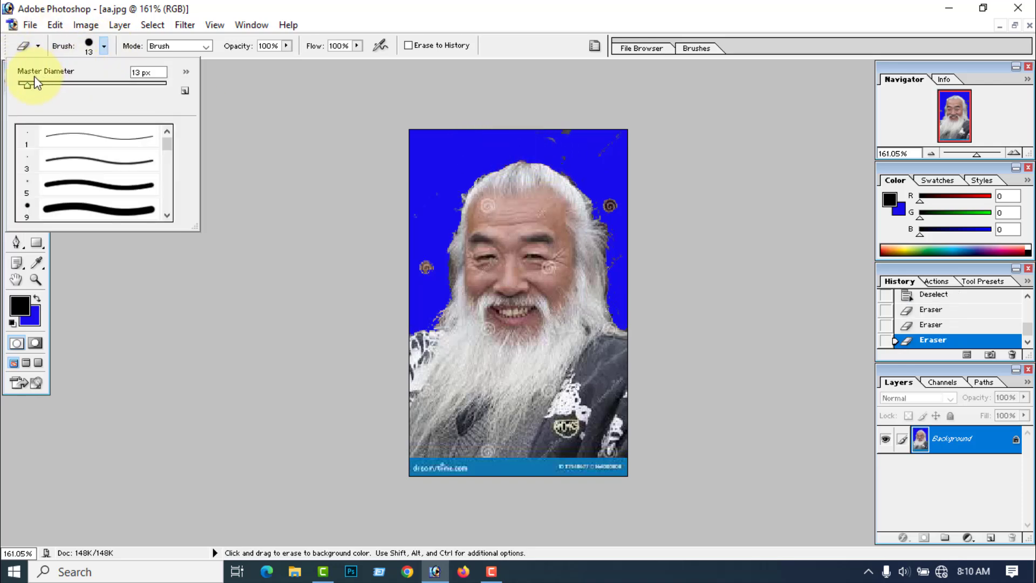
{"action": "left_click_drag", "start_coordinate": [34, 88], "coordinate": [51, 86]}
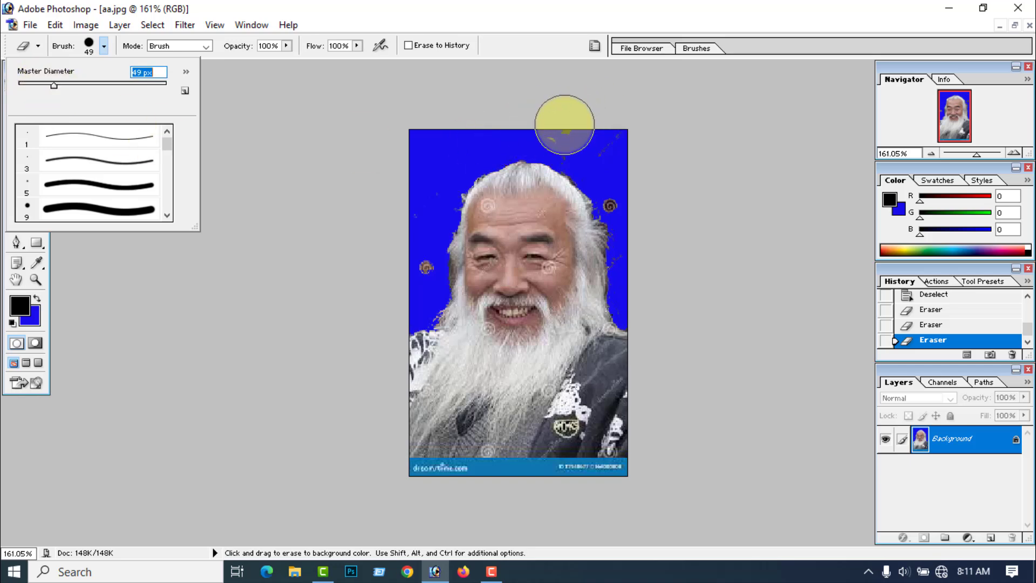
{"action": "left_click", "coordinate": [577, 144]}
{"action": "mouse_move", "coordinate": [577, 145]}
{"action": "left_mouse_down"}
{"action": "mouse_move", "coordinate": [630, 224]}
{"action": "mouse_move", "coordinate": [635, 289]}
{"action": "mouse_move", "coordinate": [636, 250]}
{"action": "left_mouse_up"}
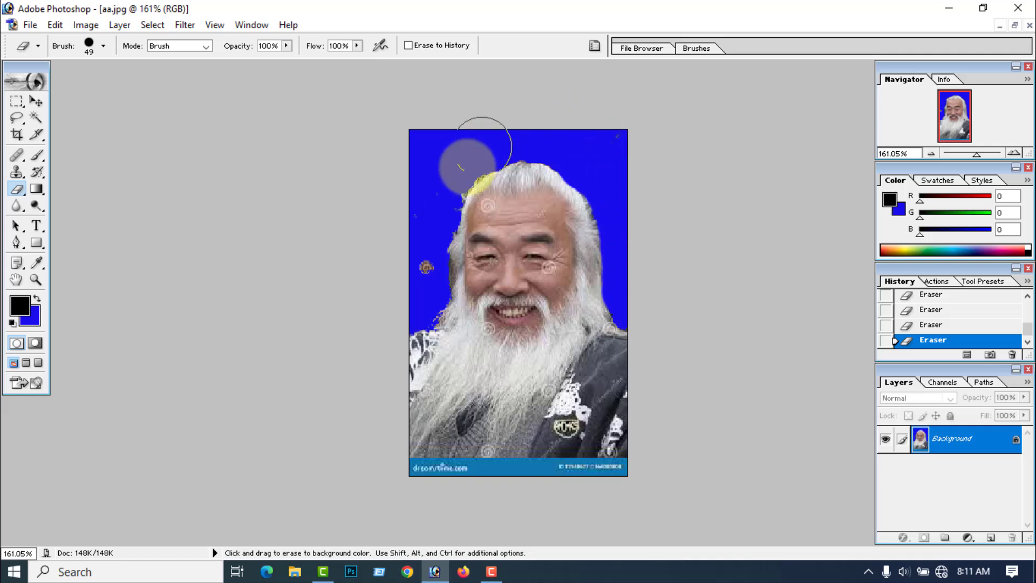
{"action": "mouse_move", "coordinate": [449, 178]}
{"action": "left_mouse_down"}
{"action": "mouse_move", "coordinate": [438, 180]}
{"action": "mouse_move", "coordinate": [426, 215]}
{"action": "mouse_move", "coordinate": [413, 308]}
{"action": "mouse_move", "coordinate": [417, 299]}
{"action": "left_mouse_up"}
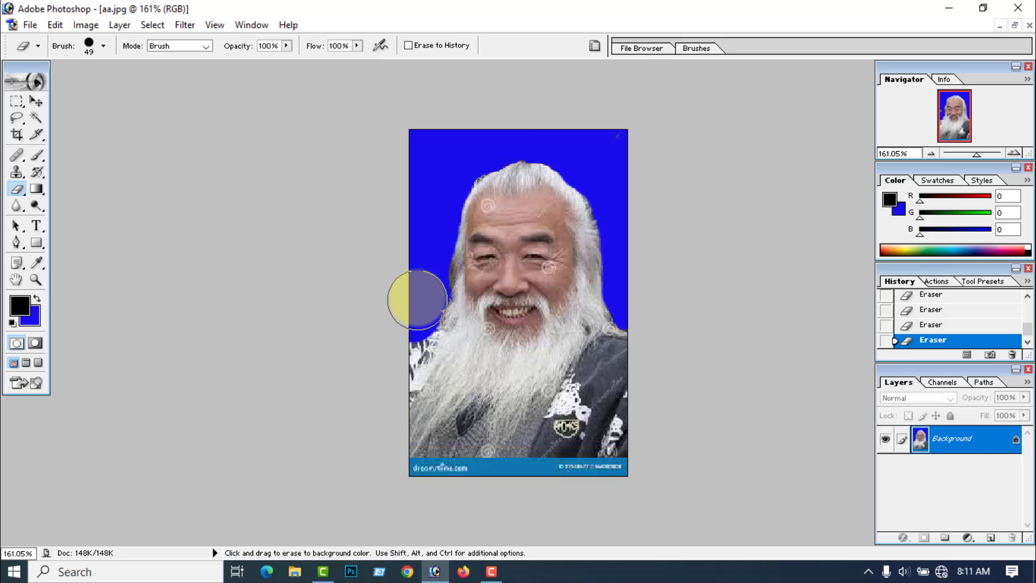
Select the blue background around the man with the Magic Wand and feather the selection by 2 pixels.
{"action": "key", "text": "ctrl+plus"}
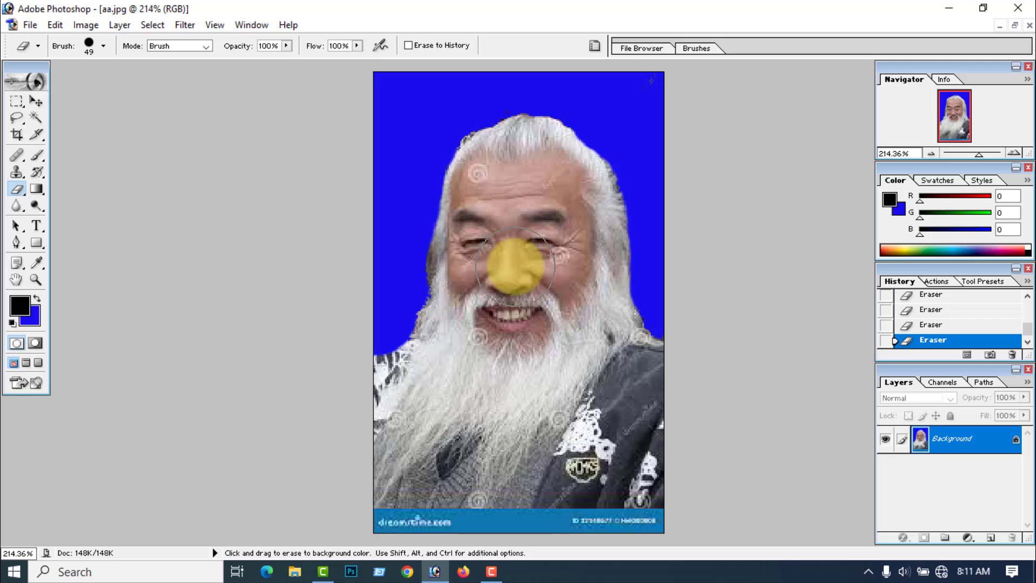
{"action": "scroll", "coordinate": [508, 239], "scroll_direction": "down", "scroll_amount": 4}
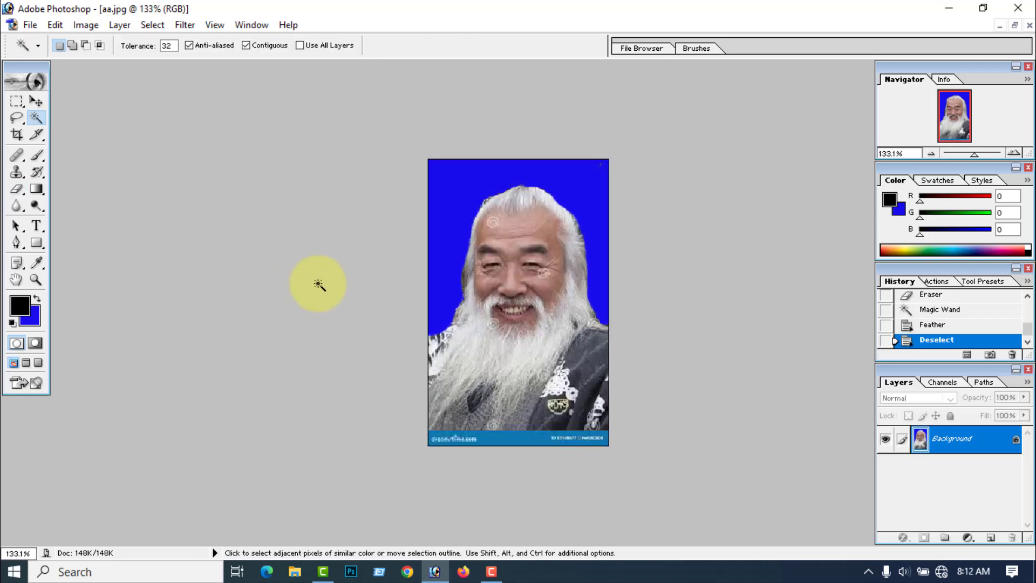
{"action": "right_click", "coordinate": [447, 229]}
{"action": "left_click", "coordinate": [494, 363]}
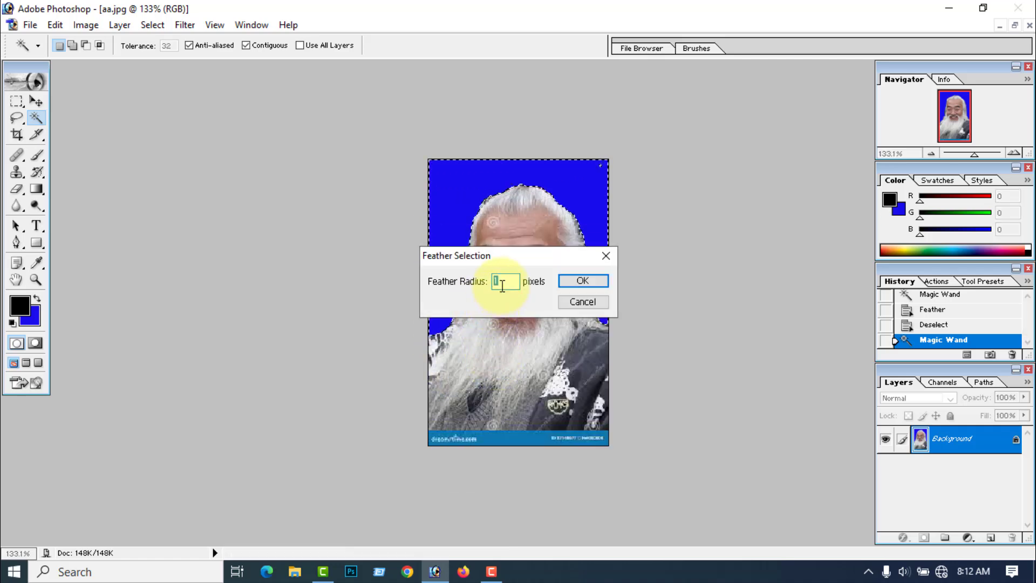
{"action": "type", "text": "2"}
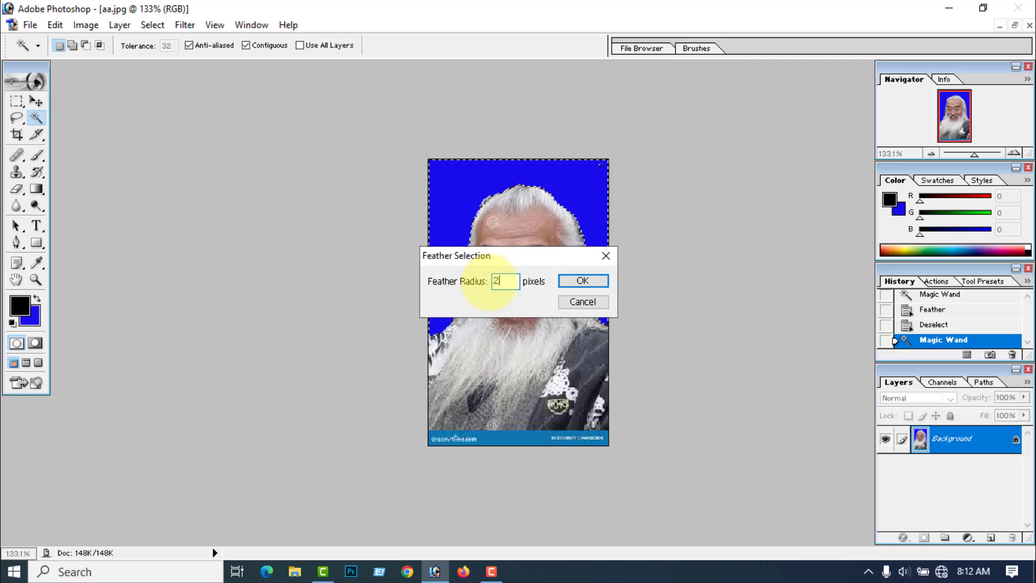
{"action": "left_click", "coordinate": [586, 281]}
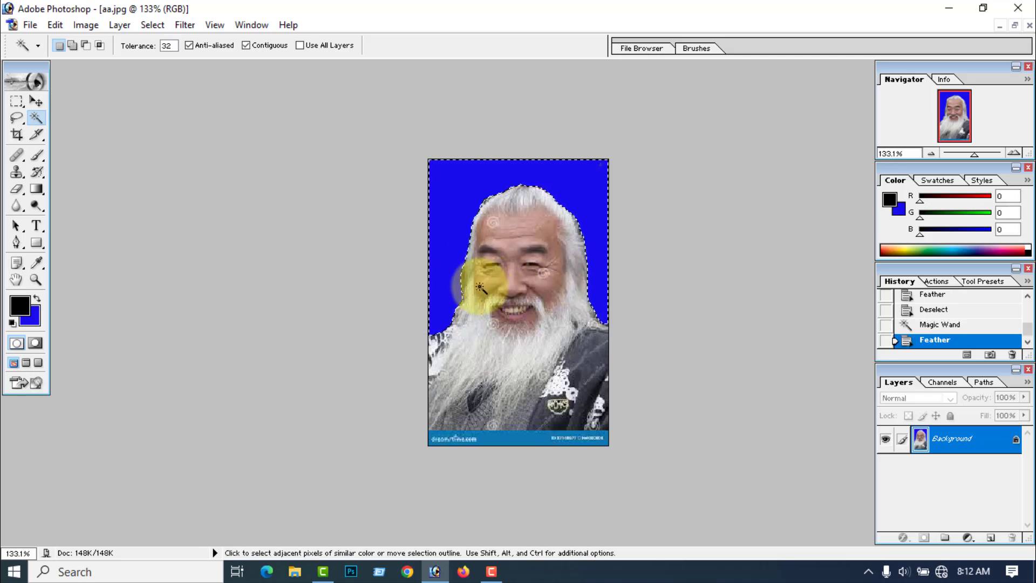
Deselect the feathered background selection and close aa.jpg without saving the changes.
{"action": "key", "text": "ctrl+d"}
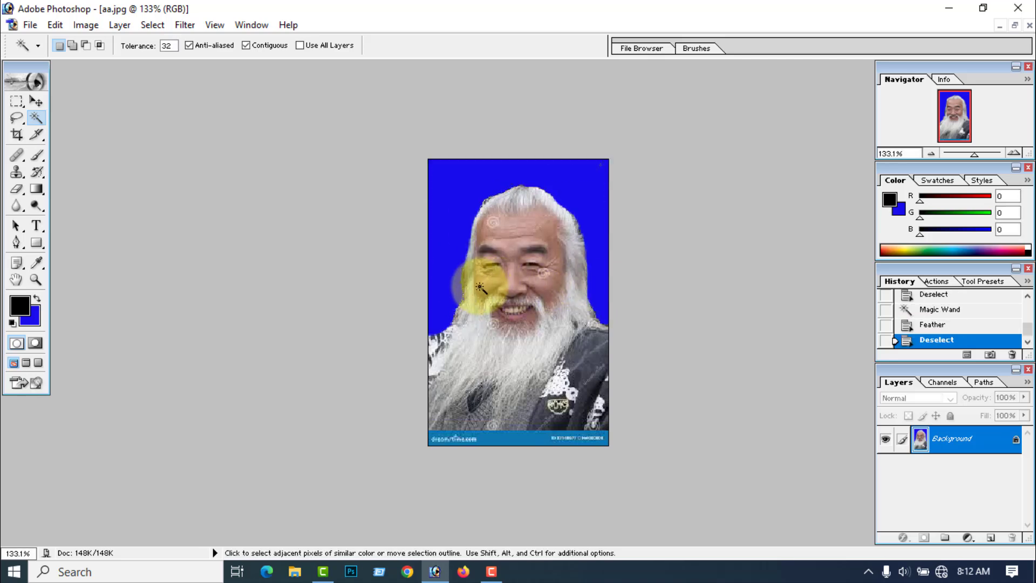
{"action": "scroll", "coordinate": [480, 287], "scroll_direction": "up", "scroll_amount": 2}
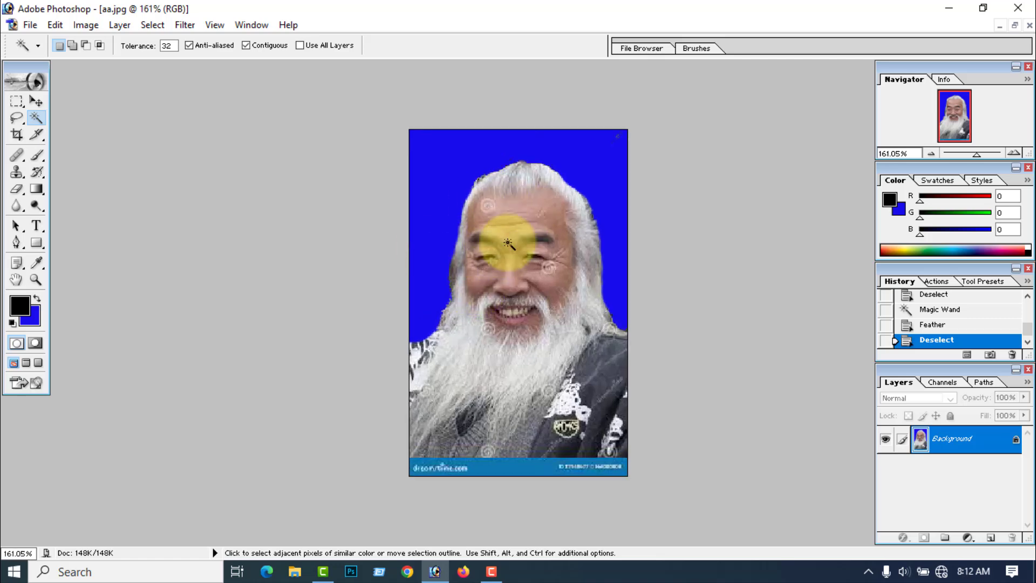
{"action": "scroll", "coordinate": [479, 253], "scroll_direction": "down", "scroll_amount": 2}
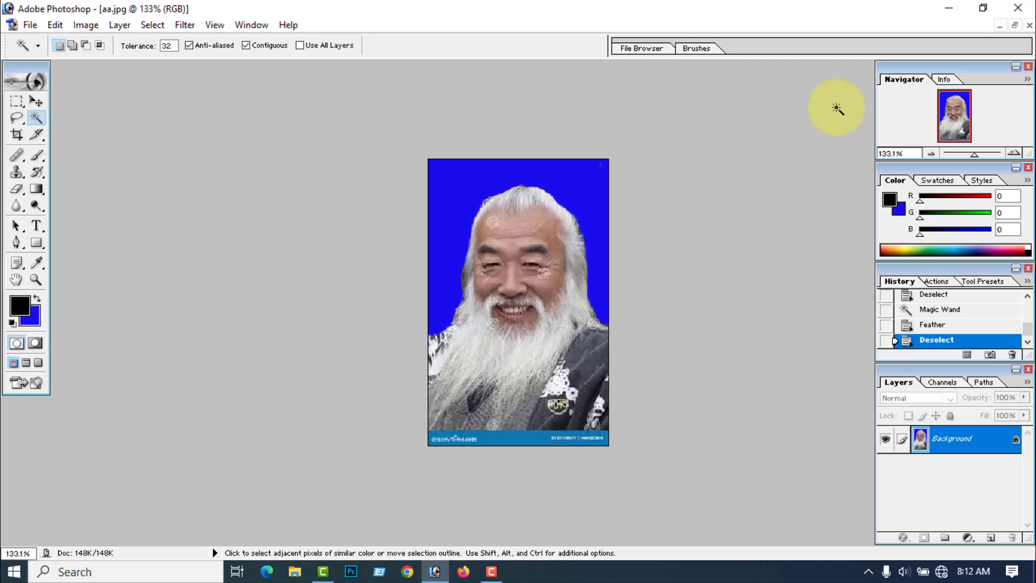
{"action": "left_click", "coordinate": [1029, 26]}
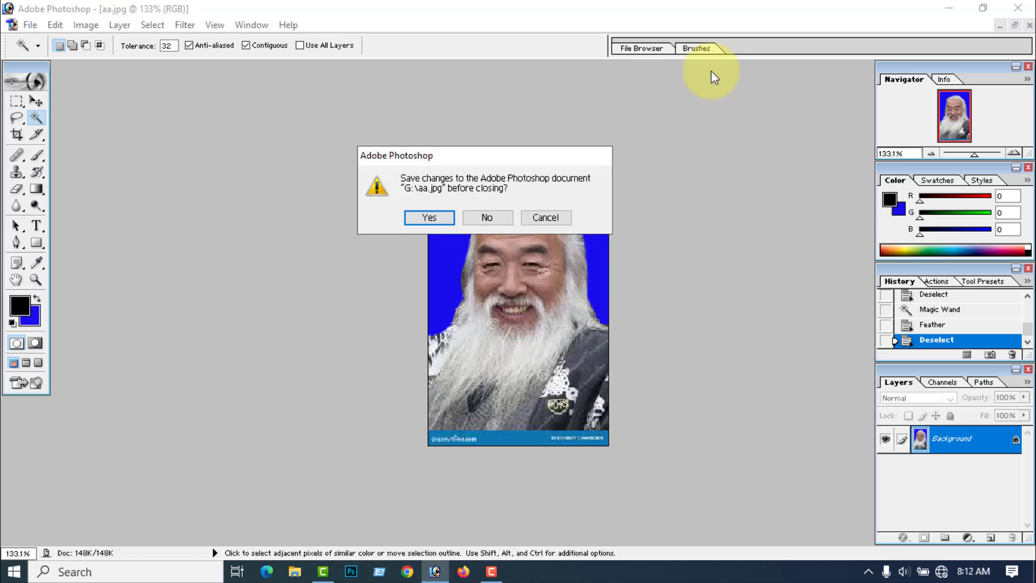
{"action": "left_click", "coordinate": [486, 215]}
Reopen the original aa.jpg from the G: drive, maximize its window and fit it on screen.
{"action": "left_click", "coordinate": [12, 25]}
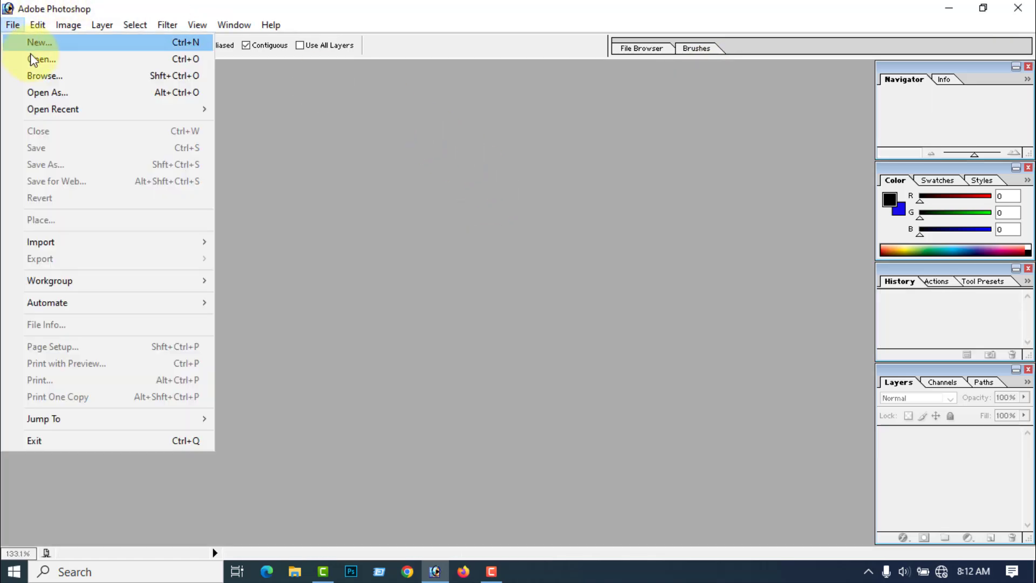
{"action": "left_click", "coordinate": [33, 58]}
{"action": "left_click", "coordinate": [413, 175]}
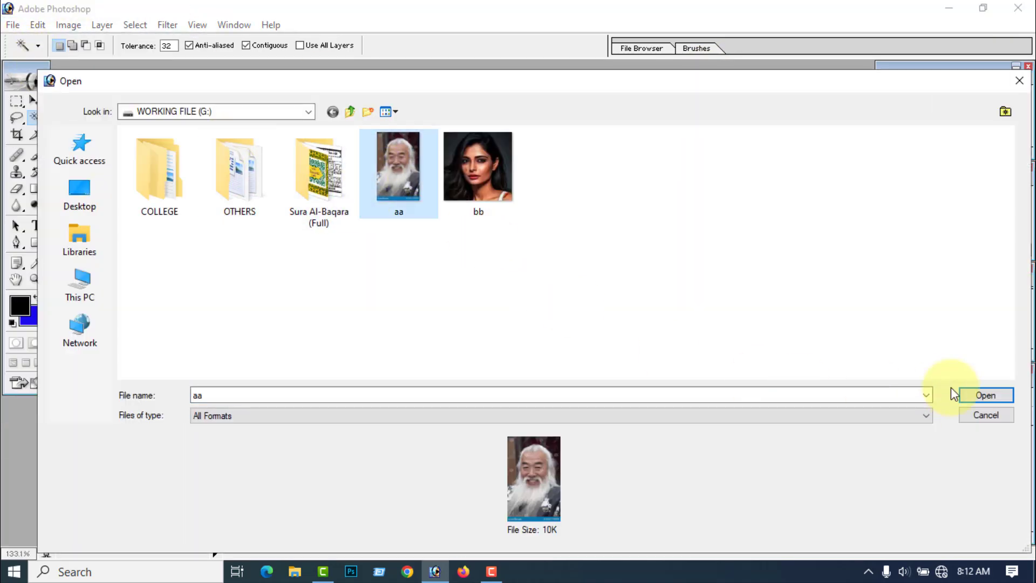
{"action": "left_click", "coordinate": [986, 395]}
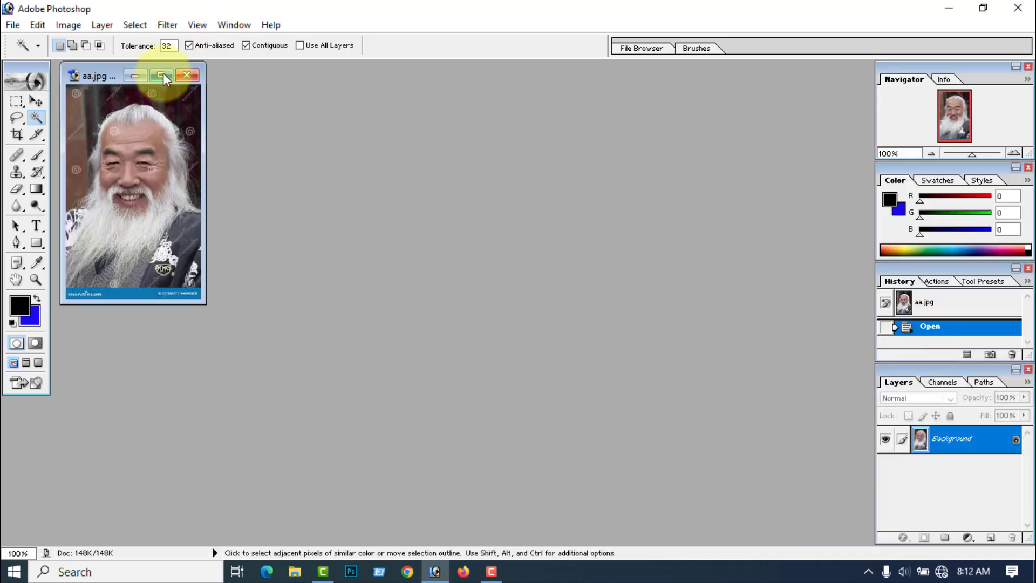
{"action": "left_click", "coordinate": [163, 75]}
{"action": "key", "text": "ctrl+0"}
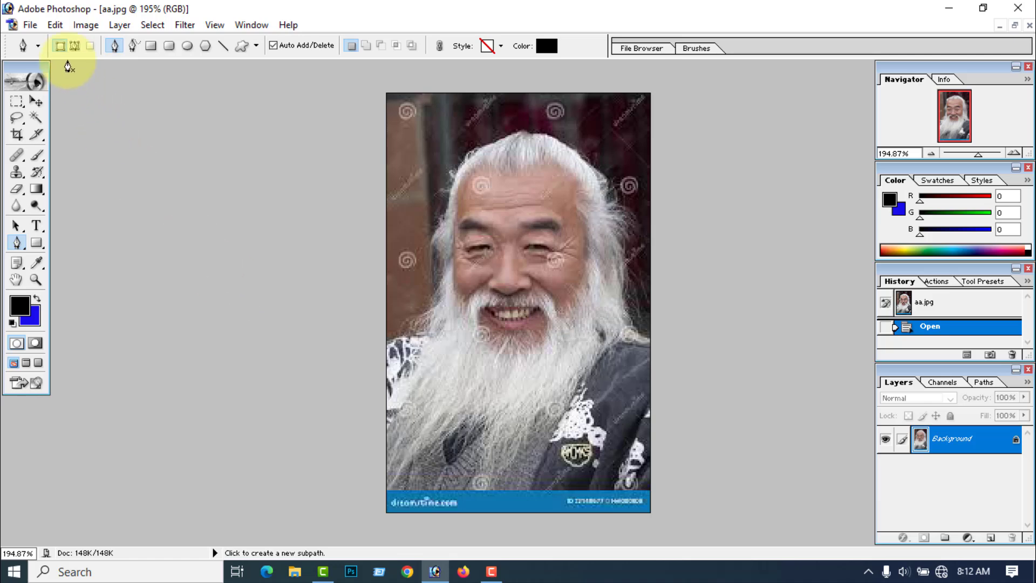
Start a work path with the Pen tool at the image's left shoulder edge and trace up that side of the hair to the crown.
{"action": "left_click", "coordinate": [74, 46]}
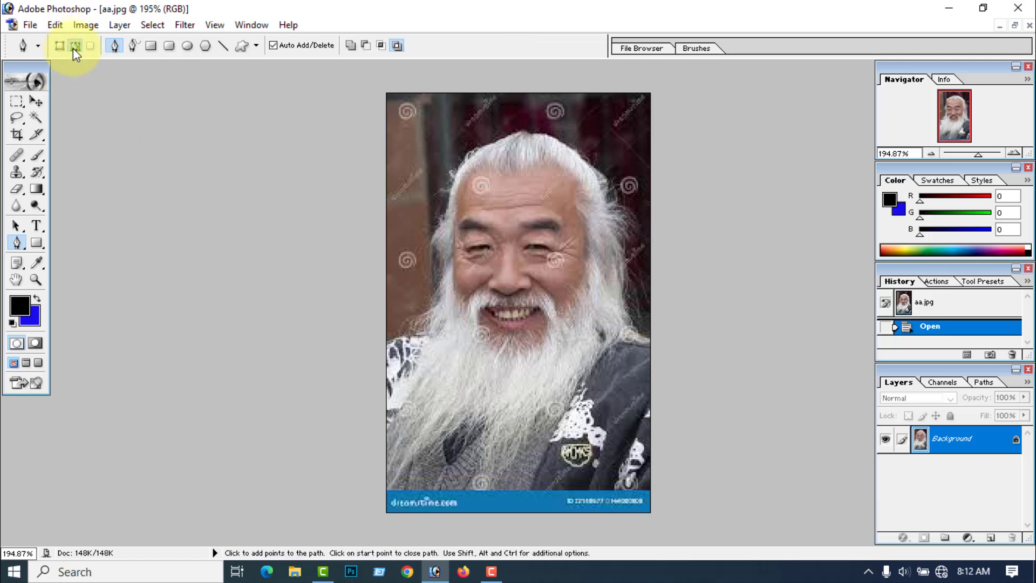
{"action": "left_click", "coordinate": [386, 359]}
{"action": "left_click", "coordinate": [413, 330]}
{"action": "left_click", "coordinate": [432, 305]}
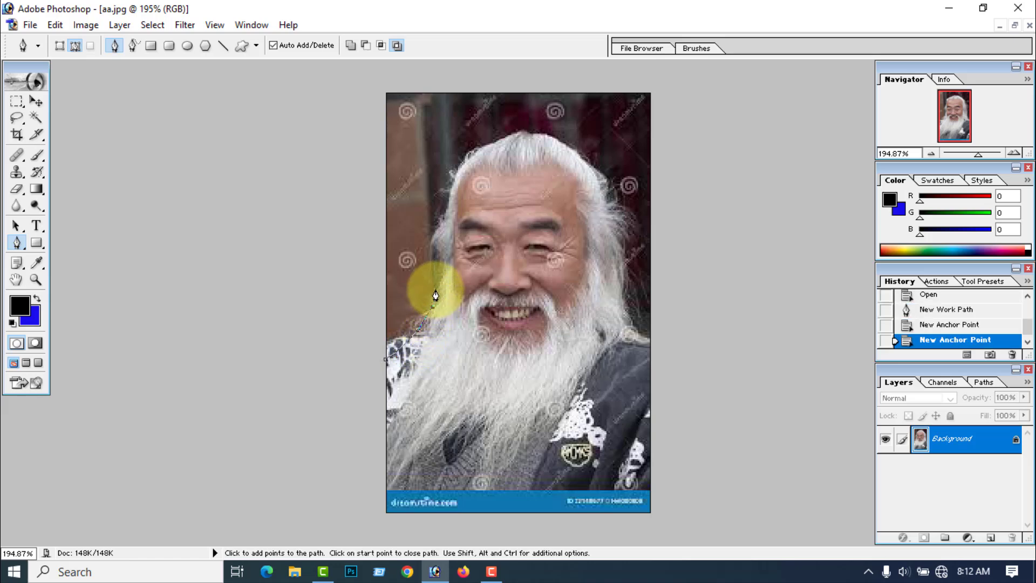
{"action": "left_click", "coordinate": [436, 285]}
{"action": "left_click", "coordinate": [441, 256]}
{"action": "left_click", "coordinate": [447, 218]}
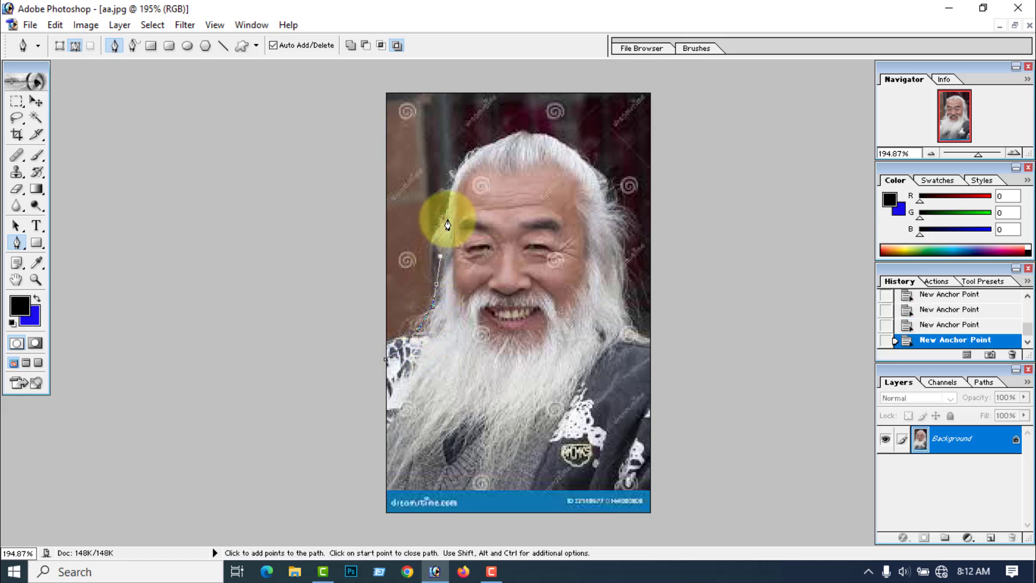
{"action": "left_click", "coordinate": [456, 183]}
{"action": "left_click", "coordinate": [475, 161]}
{"action": "left_click", "coordinate": [508, 144]}
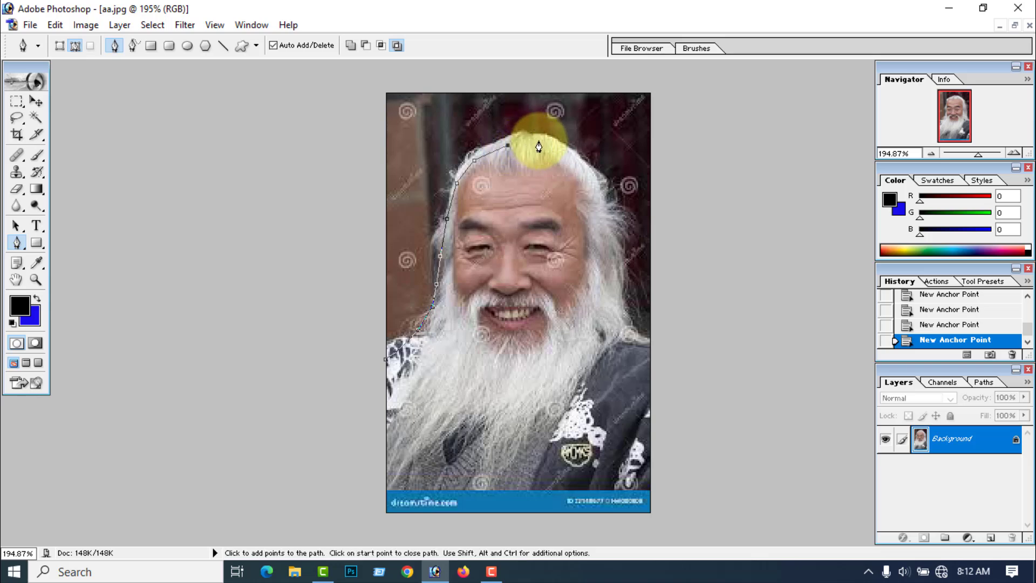
Continue the path over the crown and down the other side of the hair to the right shoulder edge.
{"action": "left_click", "coordinate": [538, 141]}
{"action": "left_click", "coordinate": [571, 152]}
{"action": "left_click", "coordinate": [602, 180]}
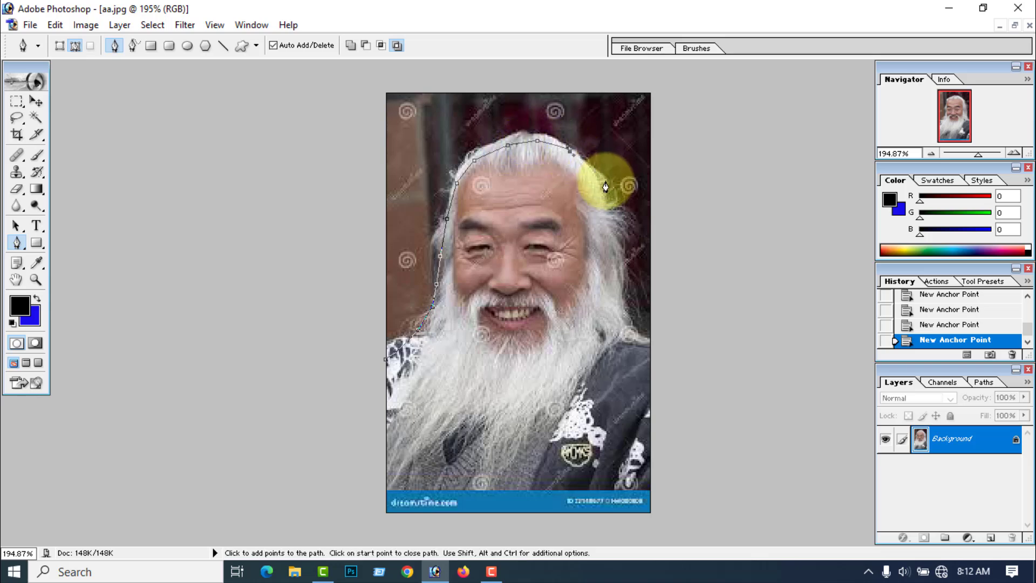
{"action": "left_click", "coordinate": [614, 226]}
{"action": "left_click", "coordinate": [616, 279]}
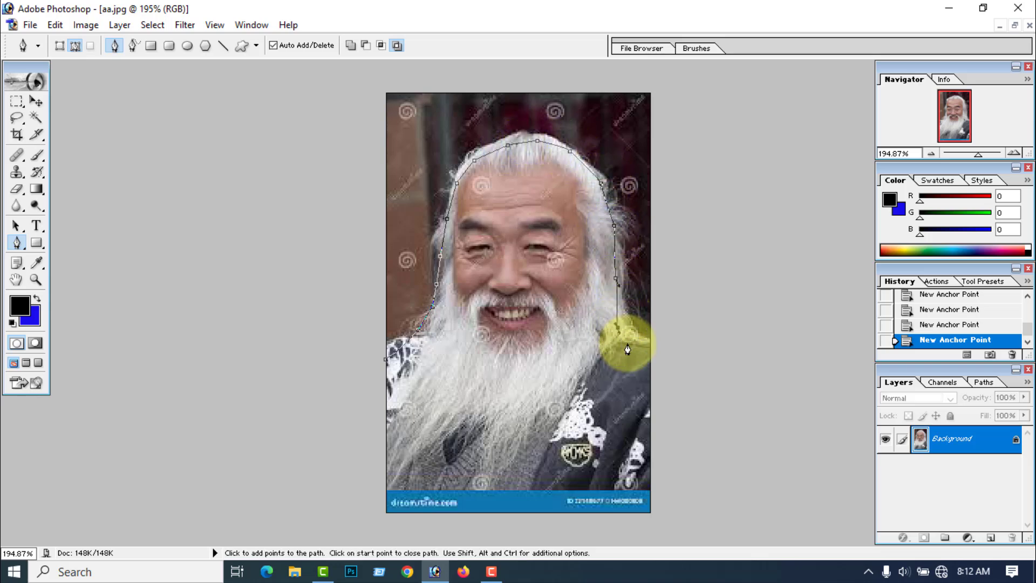
{"action": "left_click", "coordinate": [640, 343]}
Run the path around the outside of the canvas and close it at its starting point, enclosing the backdrop.
{"action": "left_click", "coordinate": [694, 294]}
{"action": "left_click", "coordinate": [695, 279]}
{"action": "left_click", "coordinate": [705, 80]}
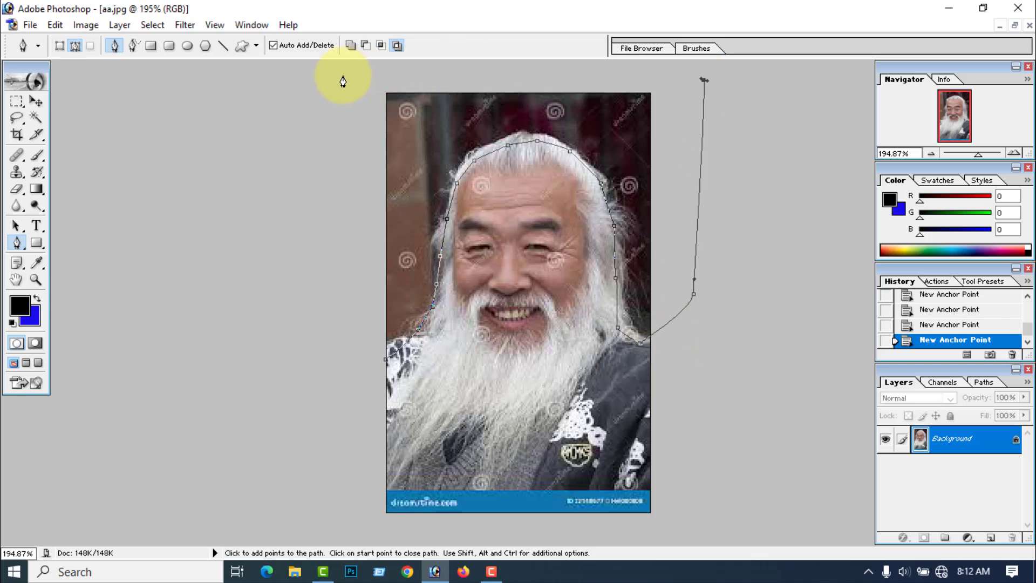
{"action": "left_click", "coordinate": [343, 75]}
{"action": "left_click", "coordinate": [338, 379]}
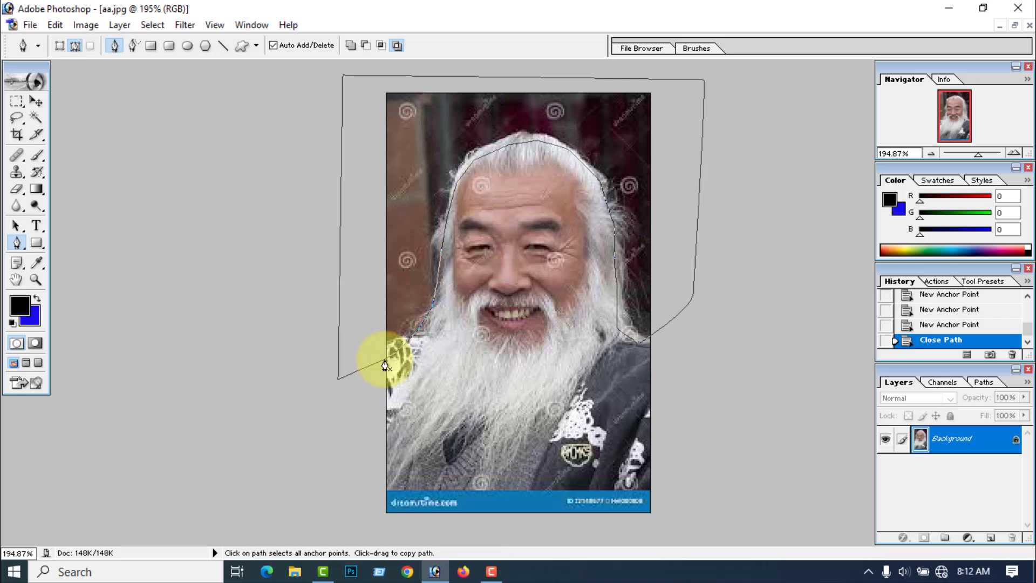
Convert the closed path into a selection, clear the backdrop to the blue background colour and deselect.
{"action": "key", "text": "ctrl+alt+Return"}
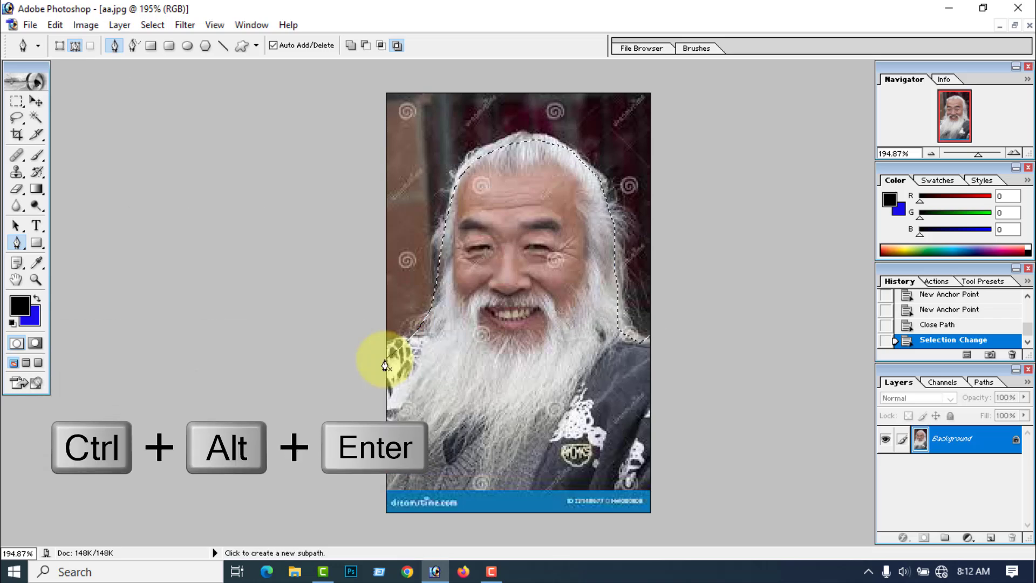
{"action": "key", "text": "Delete"}
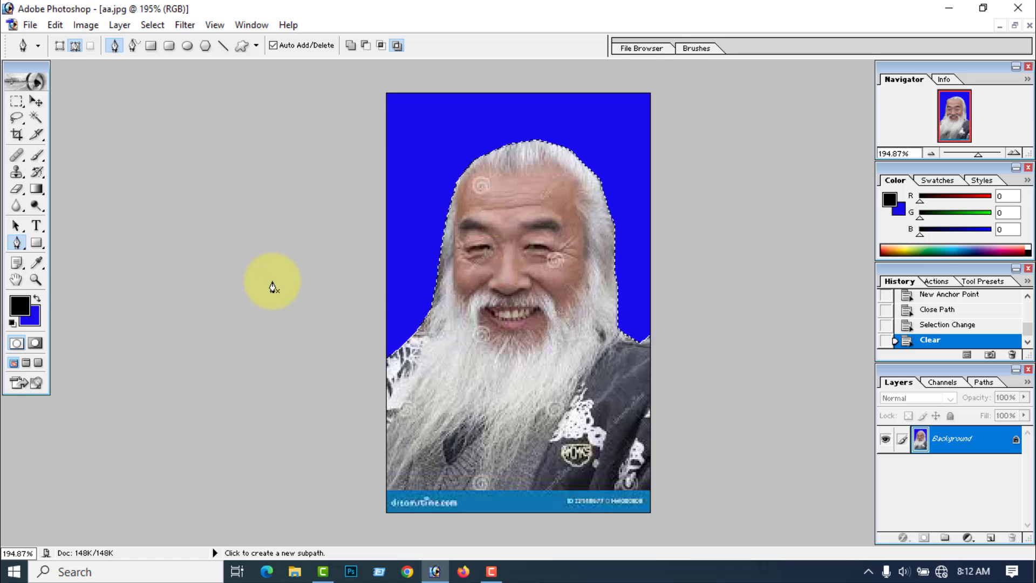
{"action": "key", "text": "ctrl+d"}
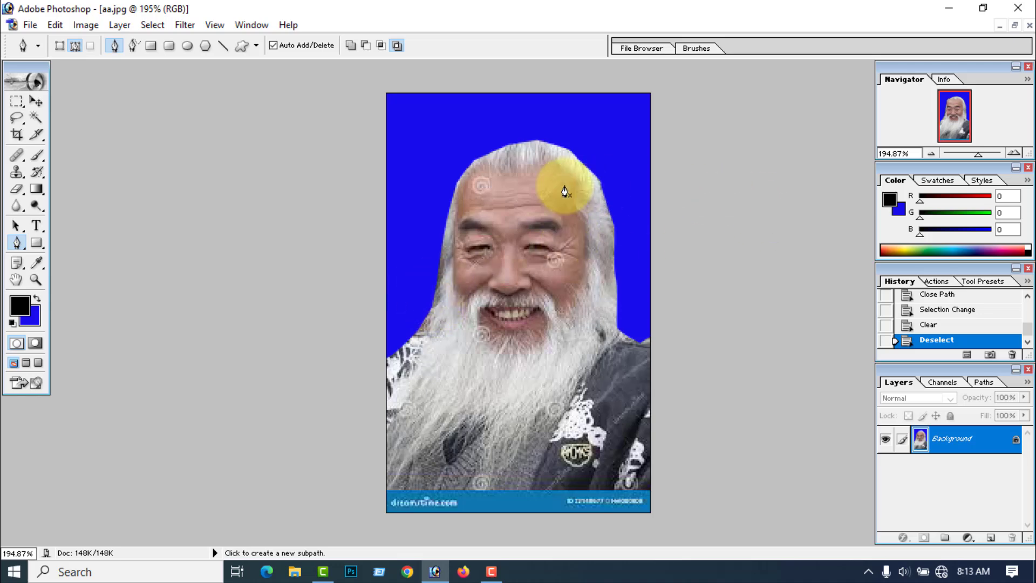
Close aa.jpg without saving, reset the colours to default black and white and activate the Move tool.
{"action": "left_click", "coordinate": [1029, 25]}
{"action": "left_click", "coordinate": [490, 219]}
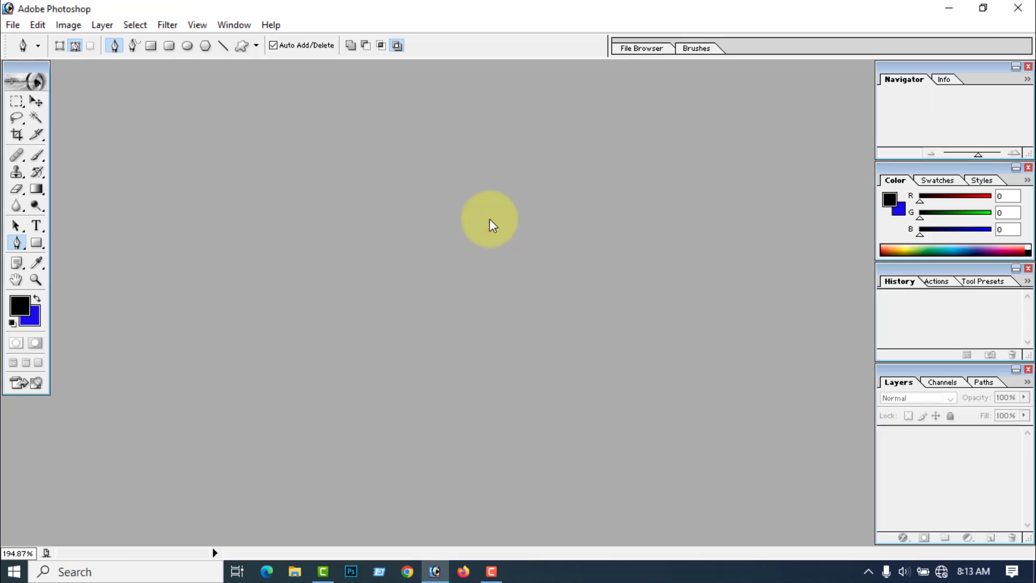
{"action": "left_click", "coordinate": [13, 324]}
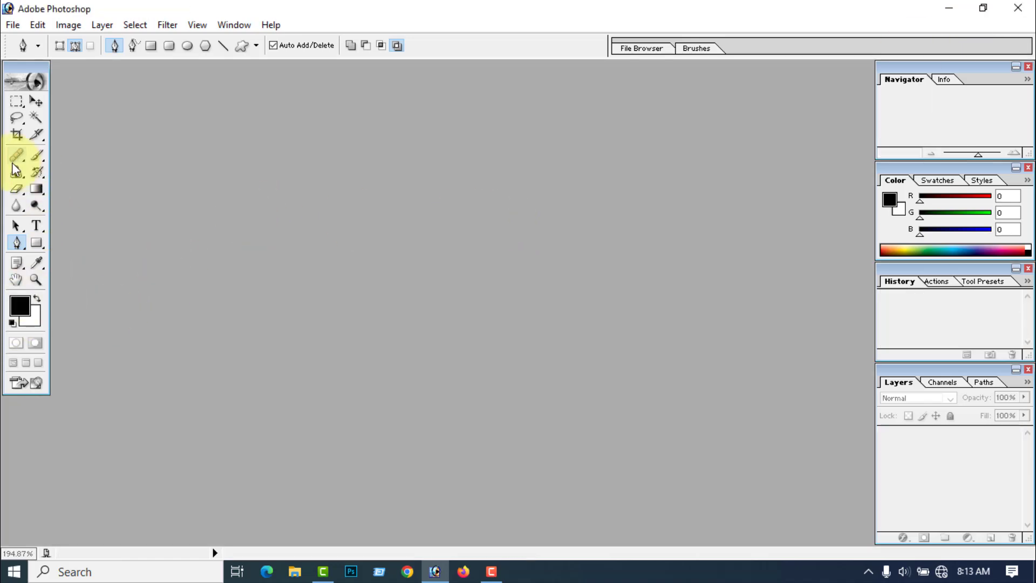
{"action": "left_click", "coordinate": [36, 101]}
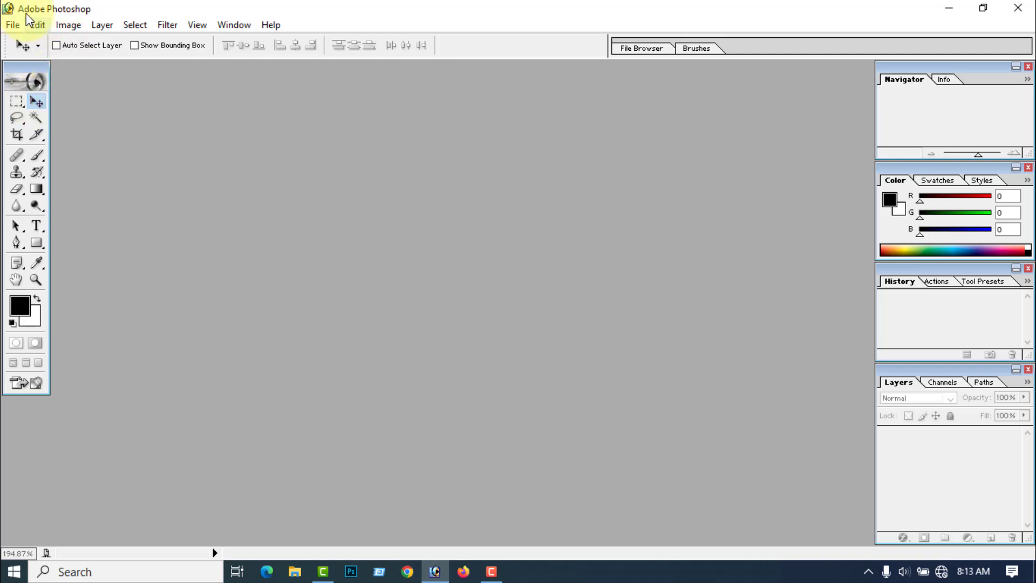
Open the original aa.jpg again and maximize its document window.
{"action": "left_click", "coordinate": [12, 24]}
{"action": "left_click", "coordinate": [52, 59]}
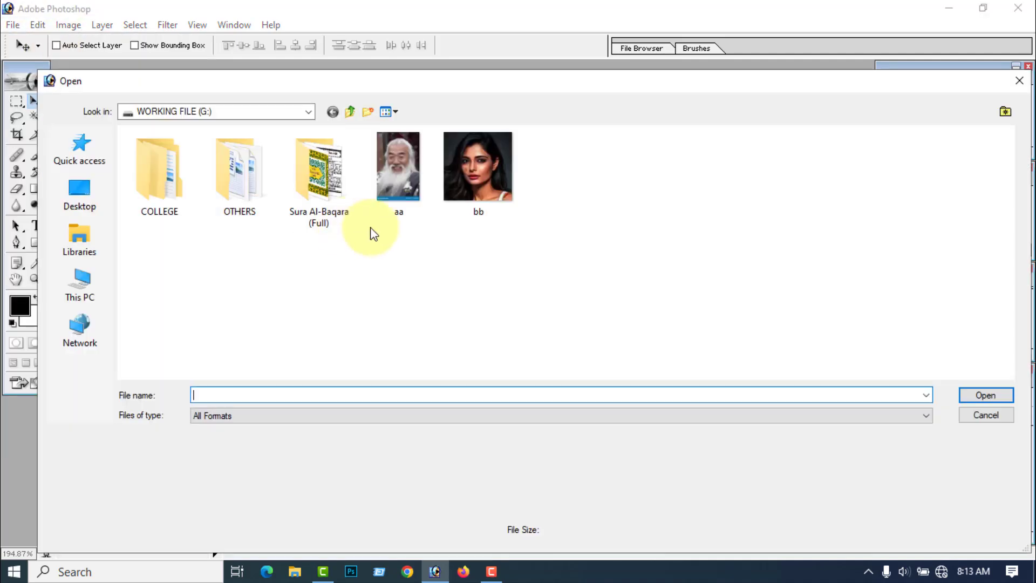
{"action": "left_click", "coordinate": [410, 170]}
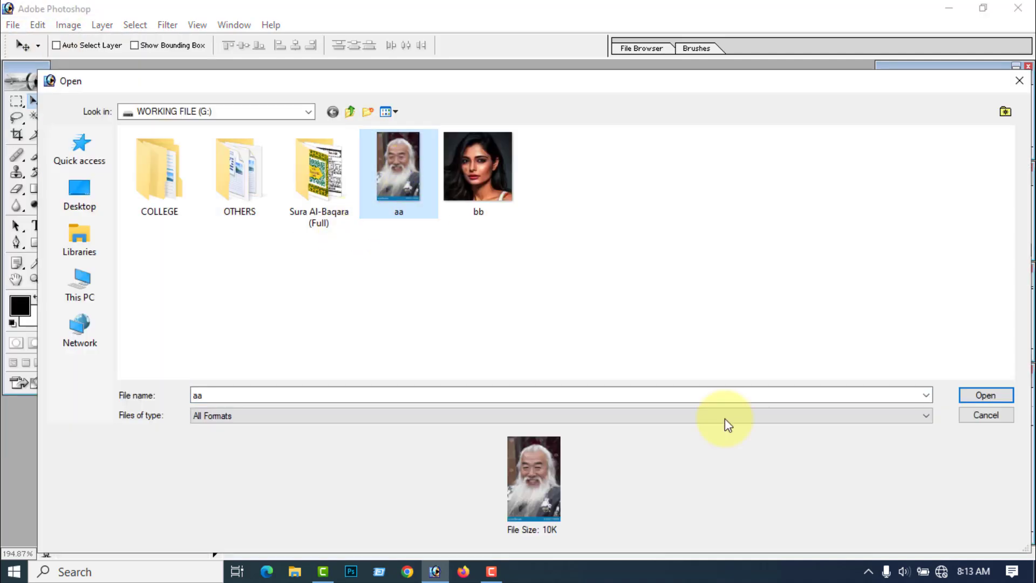
{"action": "left_click", "coordinate": [992, 397]}
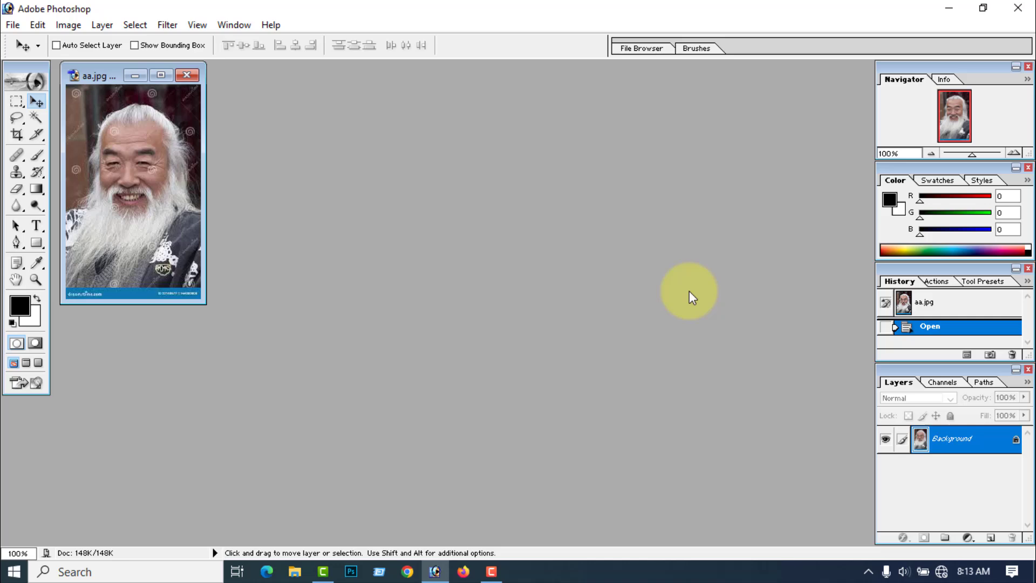
{"action": "left_click", "coordinate": [161, 76]}
{"action": "key", "text": "ctrl+0"}
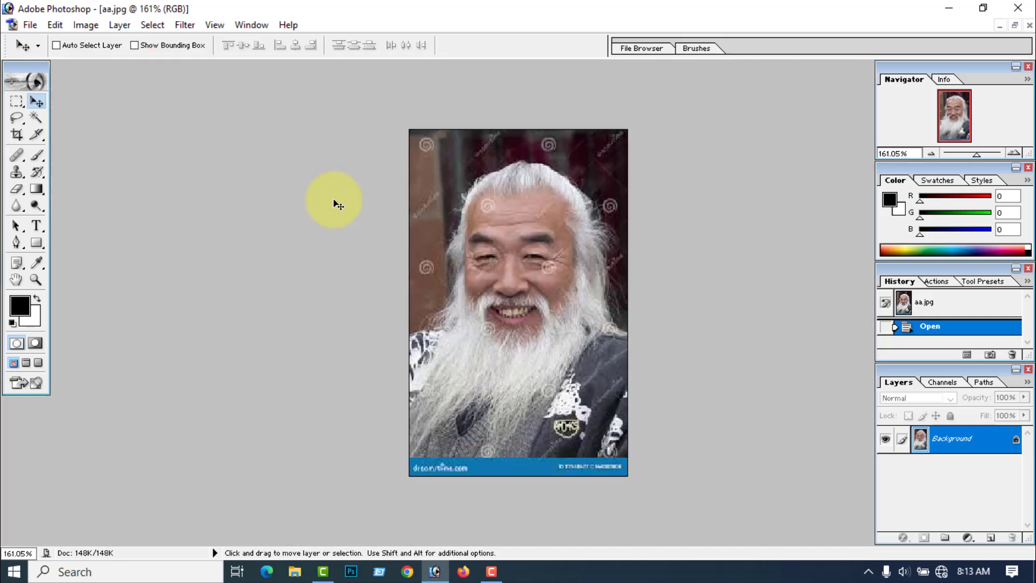
Load the front image's dimensions and resolution into the Crop tool and clear them again.
{"action": "left_click", "coordinate": [17, 134]}
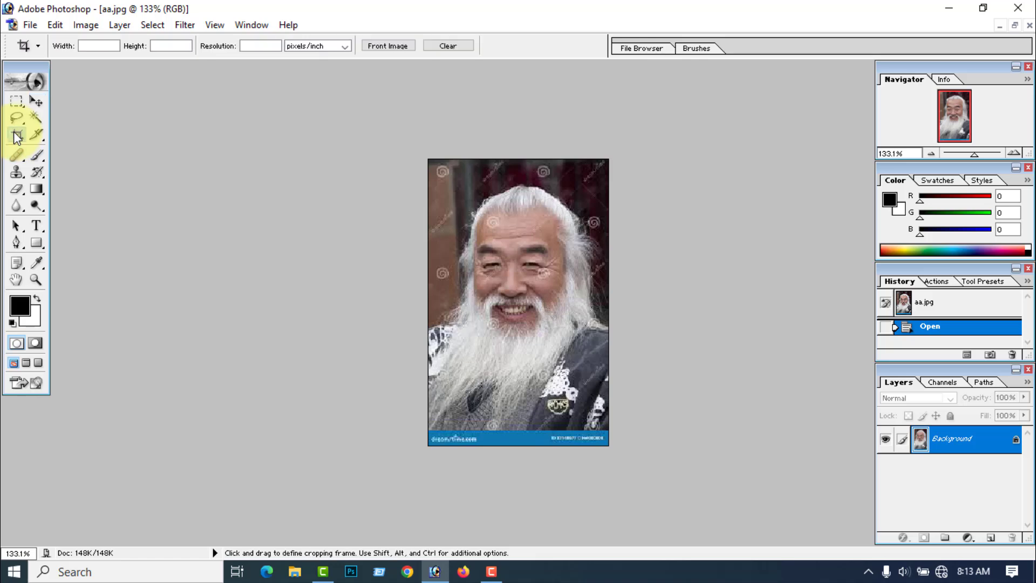
{"action": "left_click", "coordinate": [390, 46]}
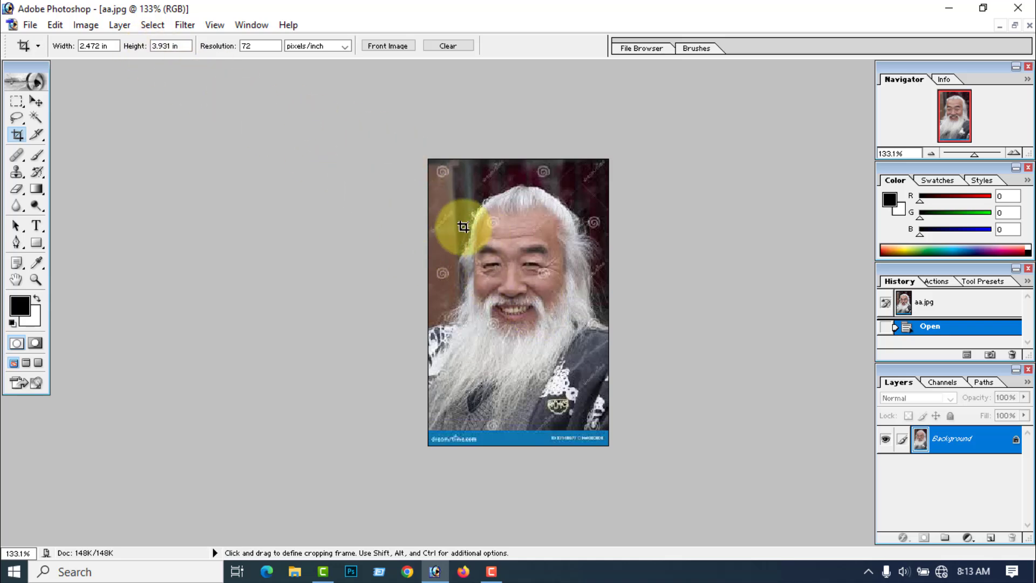
{"action": "scroll", "coordinate": [460, 221], "scroll_direction": "down", "scroll_amount": 3}
{"action": "scroll", "coordinate": [457, 217], "scroll_direction": "up", "scroll_amount": 3}
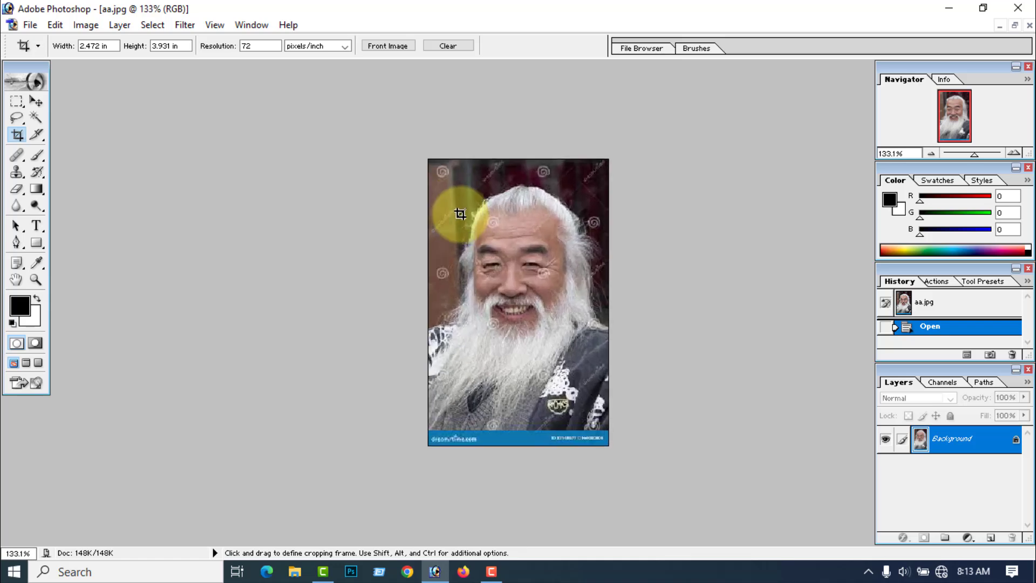
{"action": "left_click", "coordinate": [446, 46]}
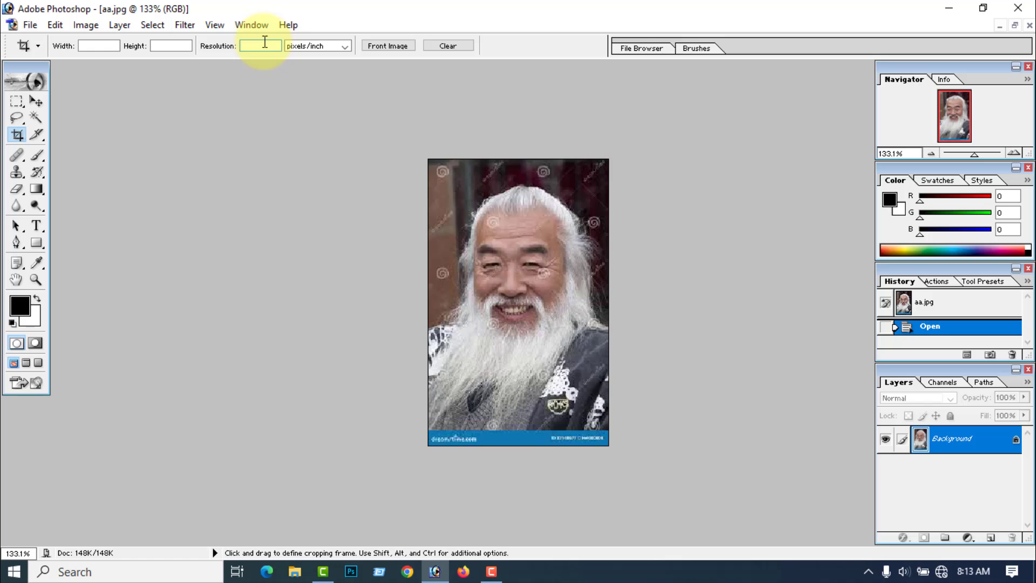
Crop the portrait to 1.5 in wide by 1.8 in high at 300 pixels/inch, framing the man's head and upper beard.
{"action": "type", "text": "300"}
{"action": "left_click", "coordinate": [98, 47]}
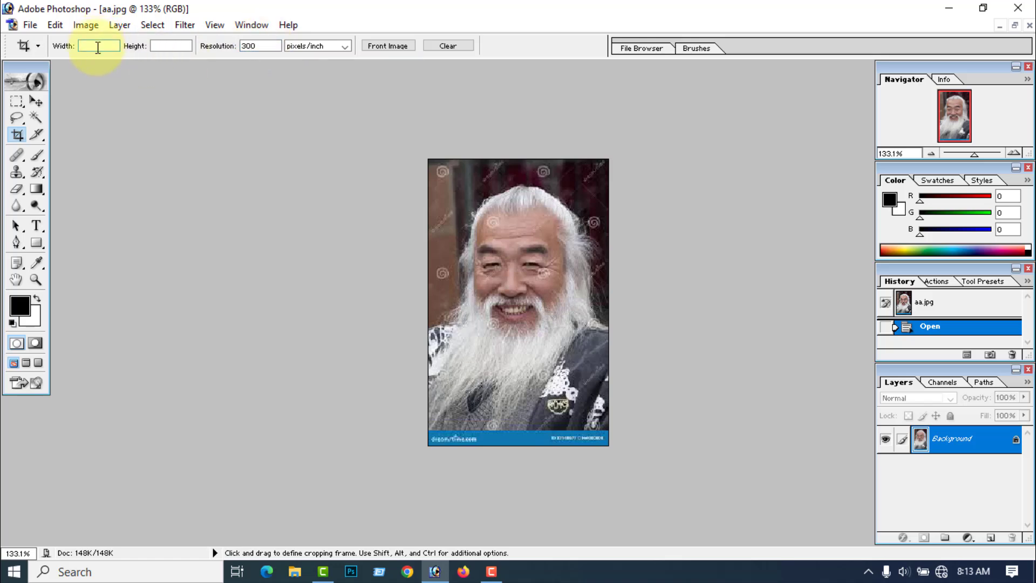
{"action": "type", "text": "1.8"}
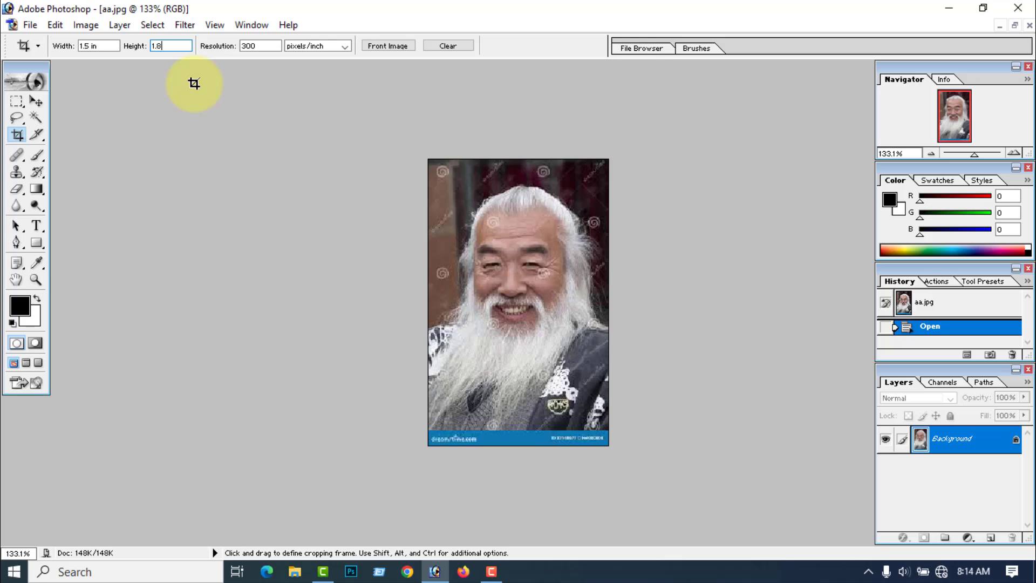
{"action": "left_click", "coordinate": [259, 47]}
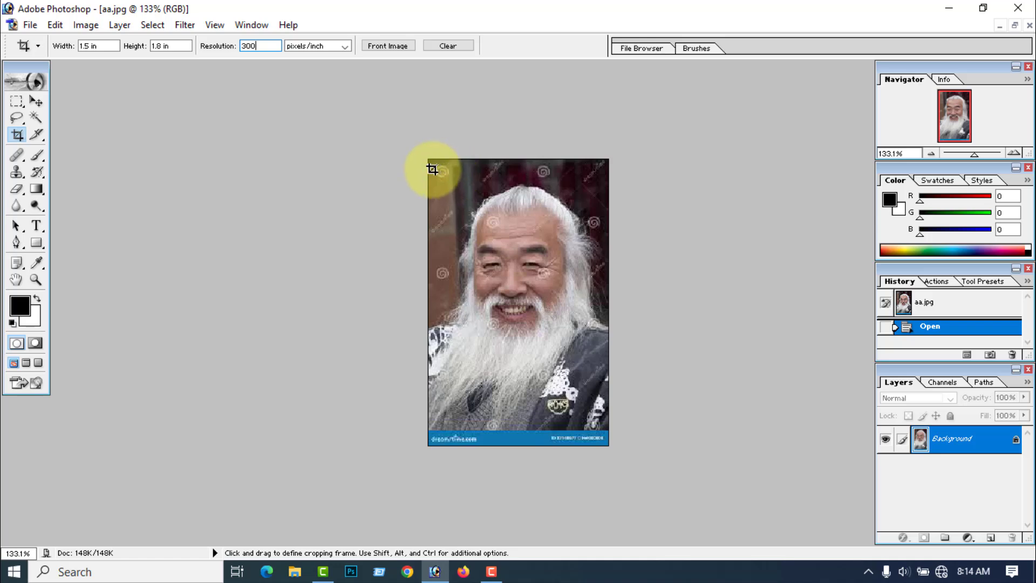
{"action": "left_click_drag", "start_coordinate": [432, 169], "coordinate": [610, 426]}
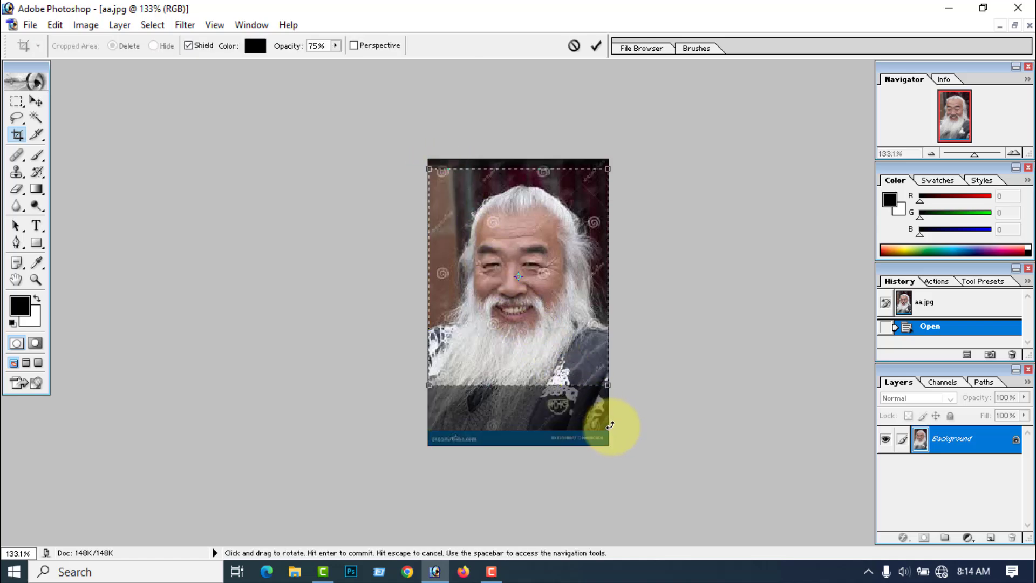
{"action": "left_click", "coordinate": [599, 45]}
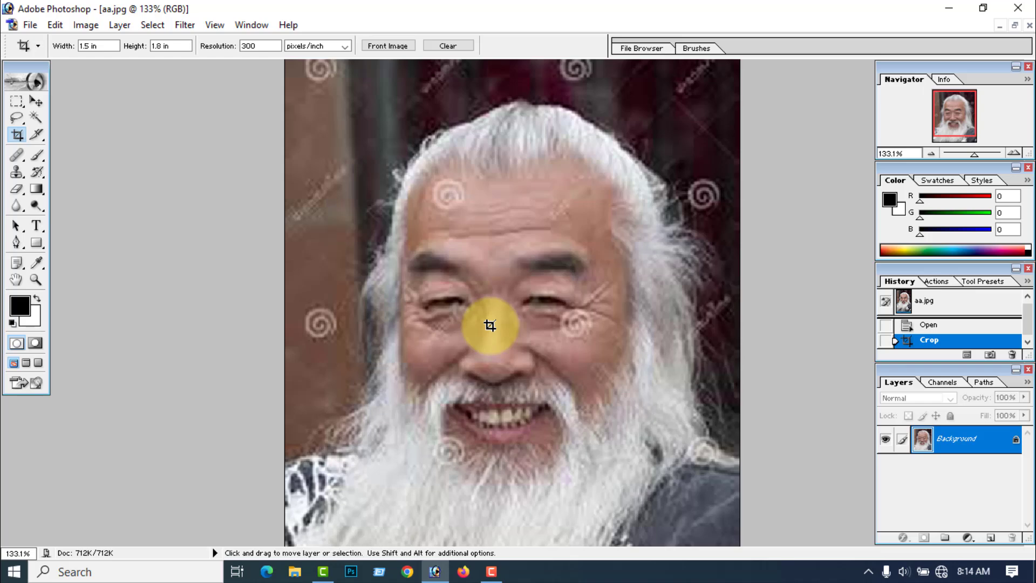
Start the Extract filter and highlight the outer edge of the man's hair down to both shoulders with brush size 43.
{"action": "key", "text": "ctrl+minus"}
{"action": "key", "text": "ctrl+minus"}
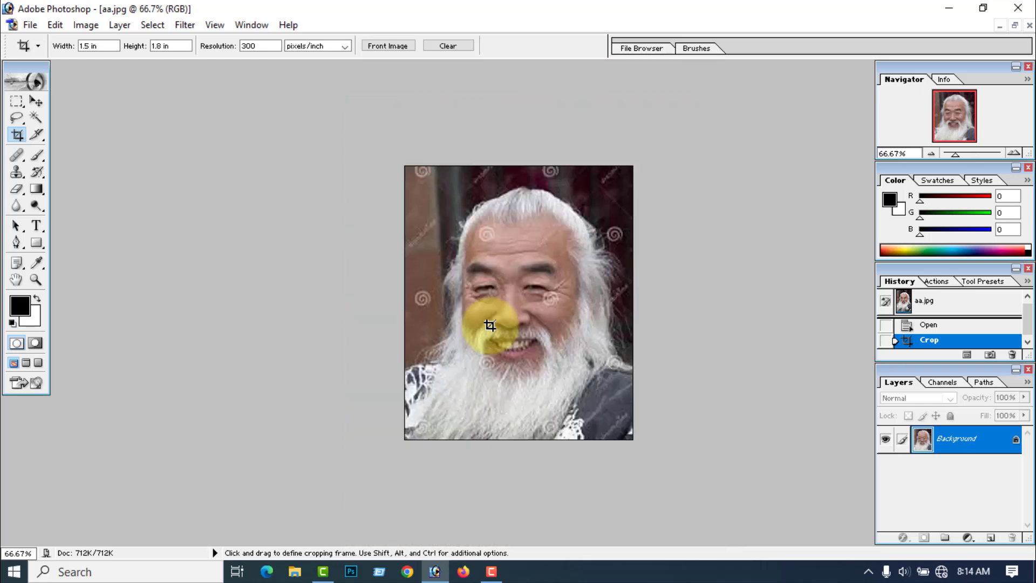
{"action": "scroll", "coordinate": [493, 322], "scroll_direction": "up", "scroll_amount": 1}
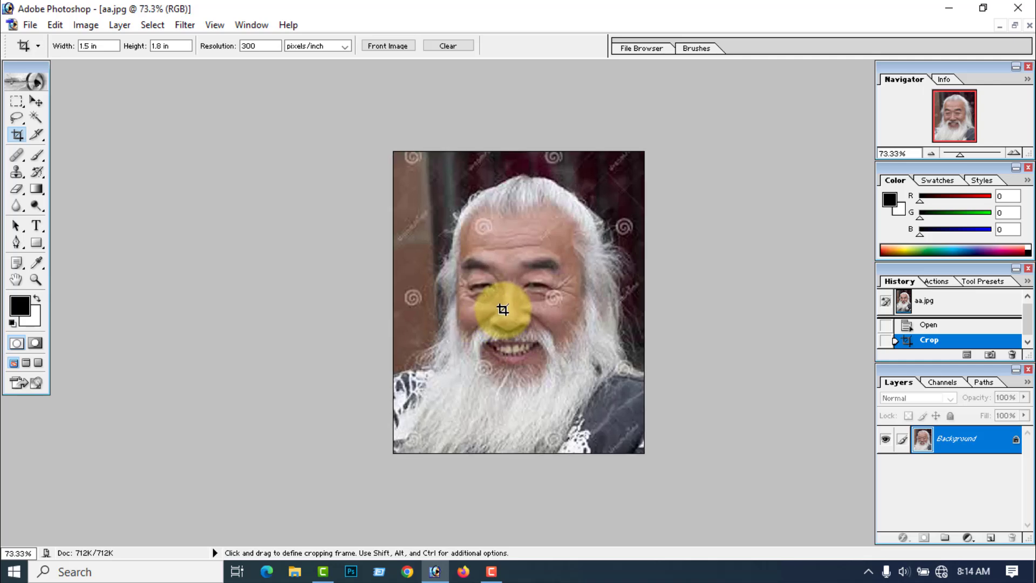
{"action": "scroll", "coordinate": [497, 247], "scroll_direction": "up", "scroll_amount": 2}
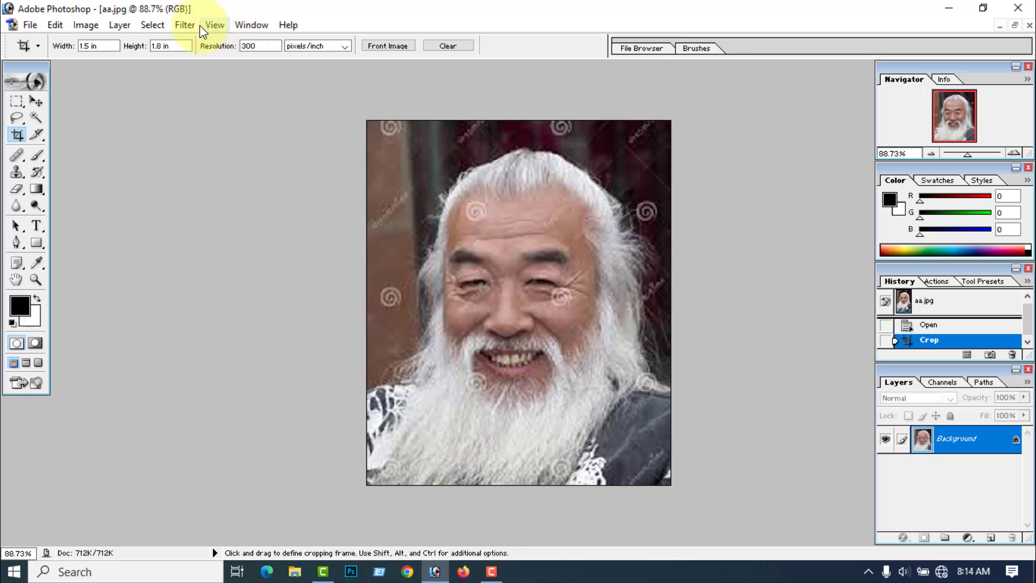
{"action": "left_click", "coordinate": [185, 25]}
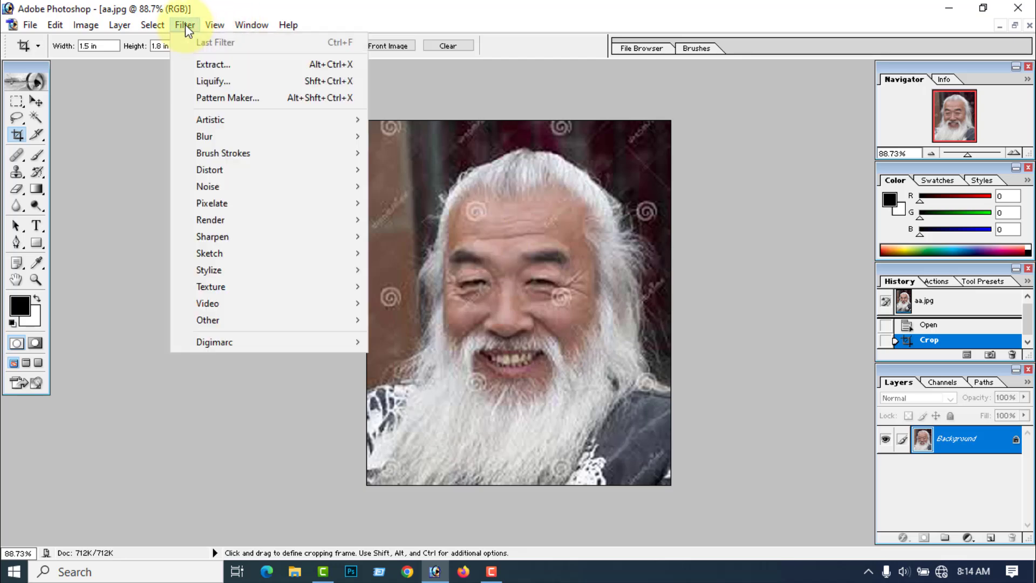
{"action": "left_click", "coordinate": [221, 63]}
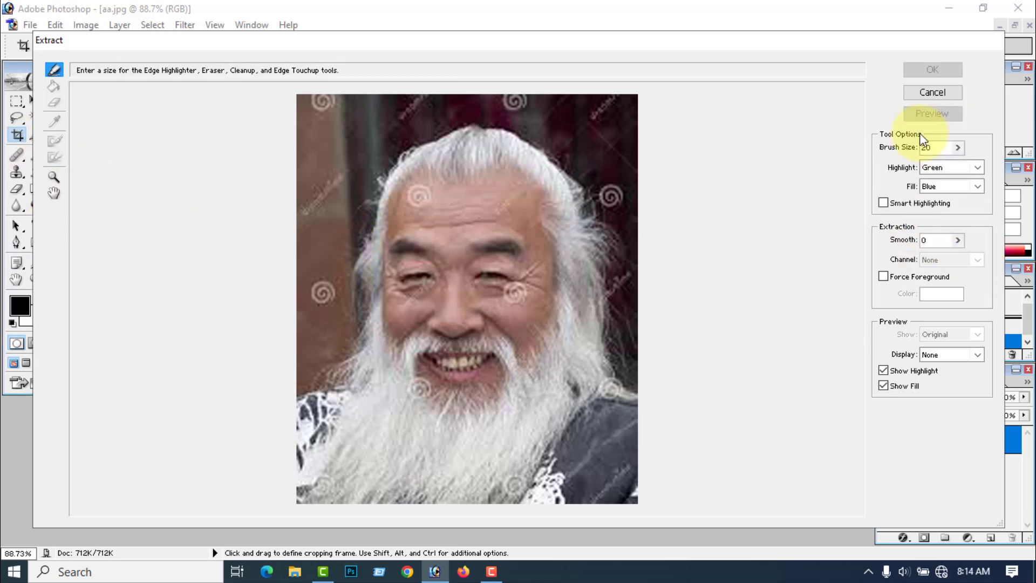
{"action": "left_click", "coordinate": [958, 149]}
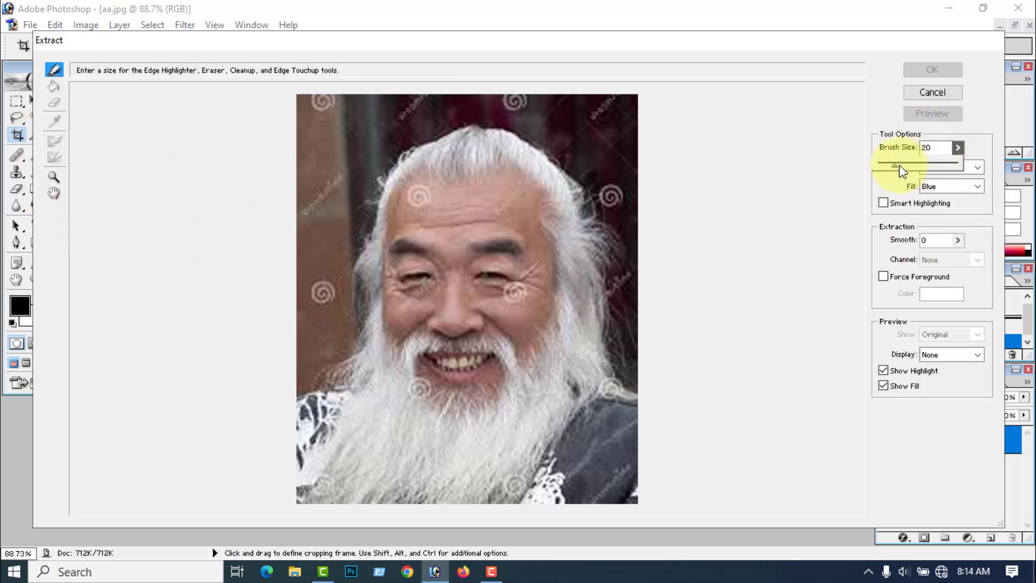
{"action": "left_click_drag", "start_coordinate": [901, 166], "coordinate": [912, 165]}
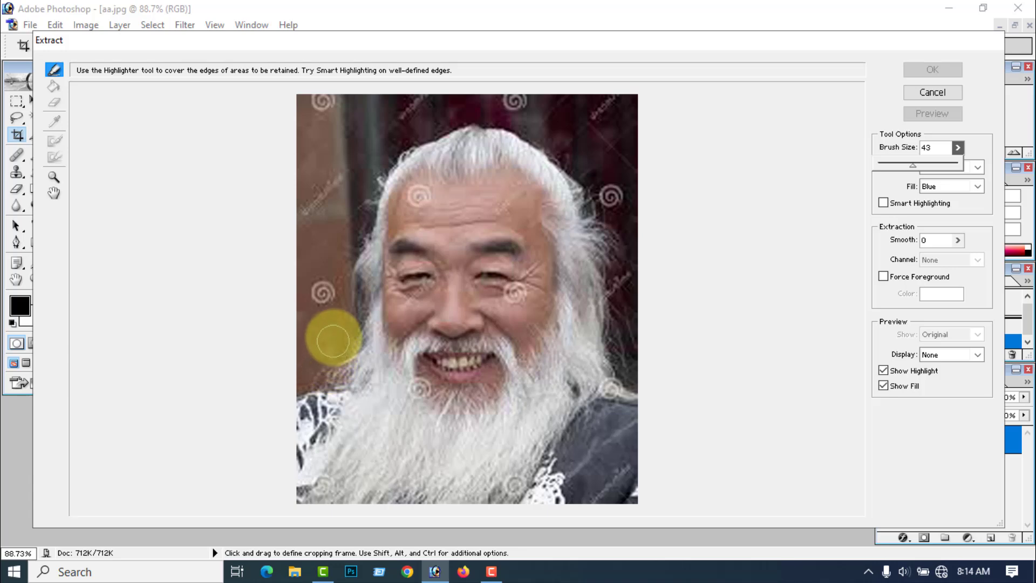
{"action": "mouse_move", "coordinate": [301, 390]}
{"action": "left_mouse_down"}
{"action": "mouse_move", "coordinate": [342, 355]}
{"action": "mouse_move", "coordinate": [368, 180]}
{"action": "mouse_move", "coordinate": [427, 121]}
{"action": "mouse_move", "coordinate": [464, 111]}
{"action": "mouse_move", "coordinate": [559, 151]}
{"action": "mouse_move", "coordinate": [578, 181]}
{"action": "mouse_move", "coordinate": [597, 224]}
{"action": "mouse_move", "coordinate": [627, 384]}
{"action": "left_mouse_up"}
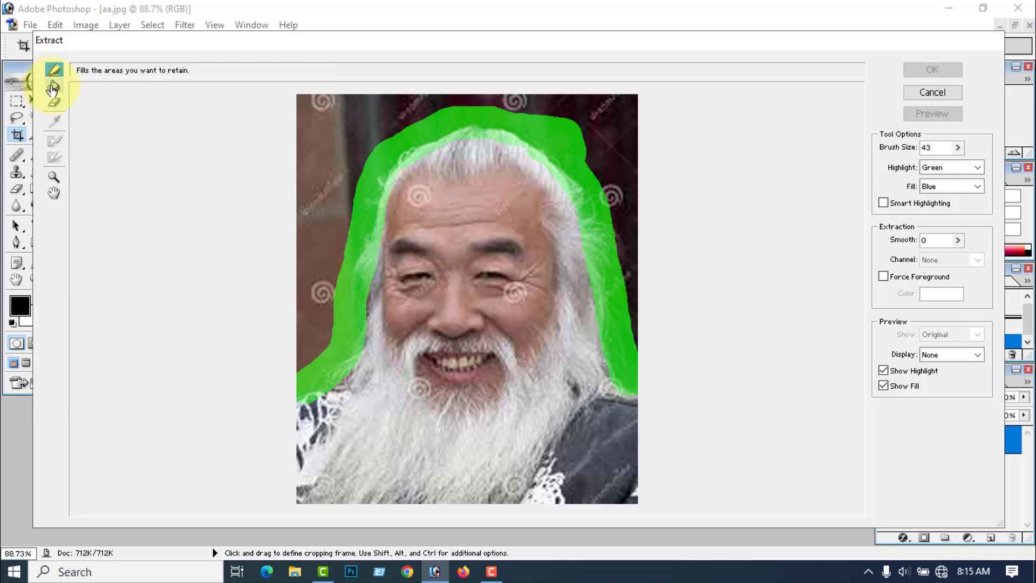
Set the extraction Smooth value to 26, fill the man as the area to retain, and apply the extraction.
{"action": "left_click", "coordinate": [53, 90]}
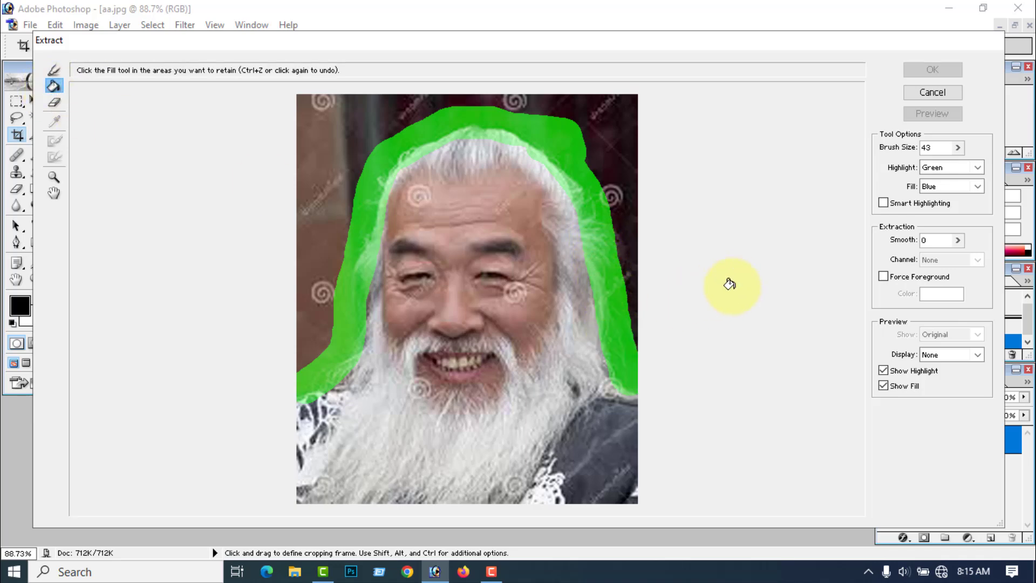
{"action": "left_click", "coordinate": [958, 240]}
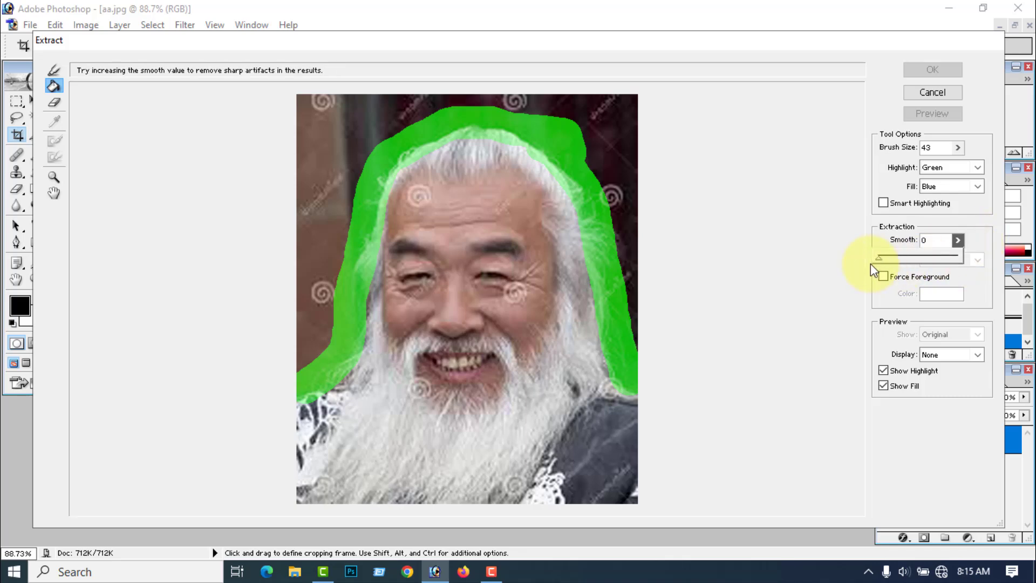
{"action": "left_click_drag", "start_coordinate": [899, 259], "coordinate": [899, 260]}
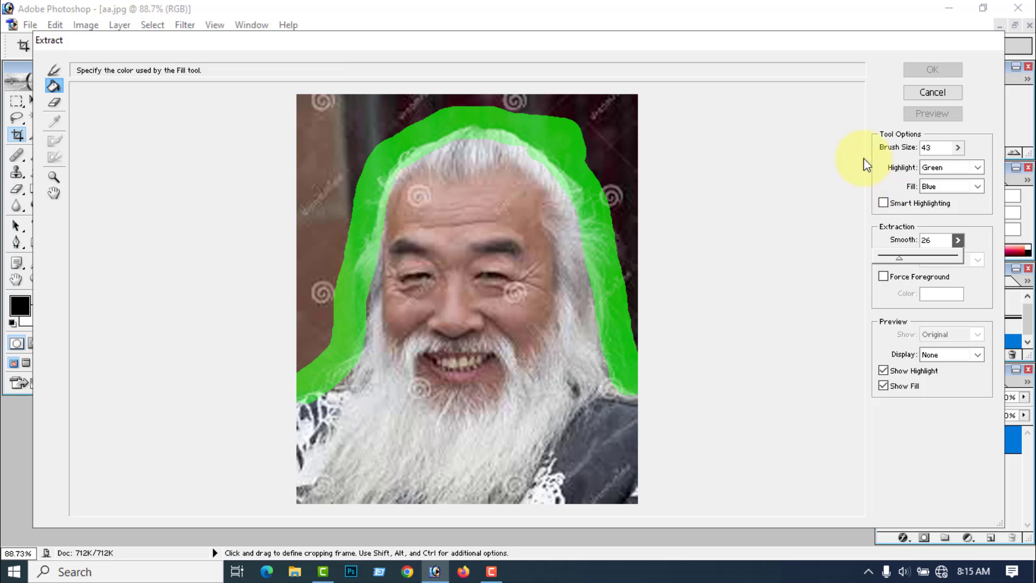
{"action": "left_click", "coordinate": [470, 276]}
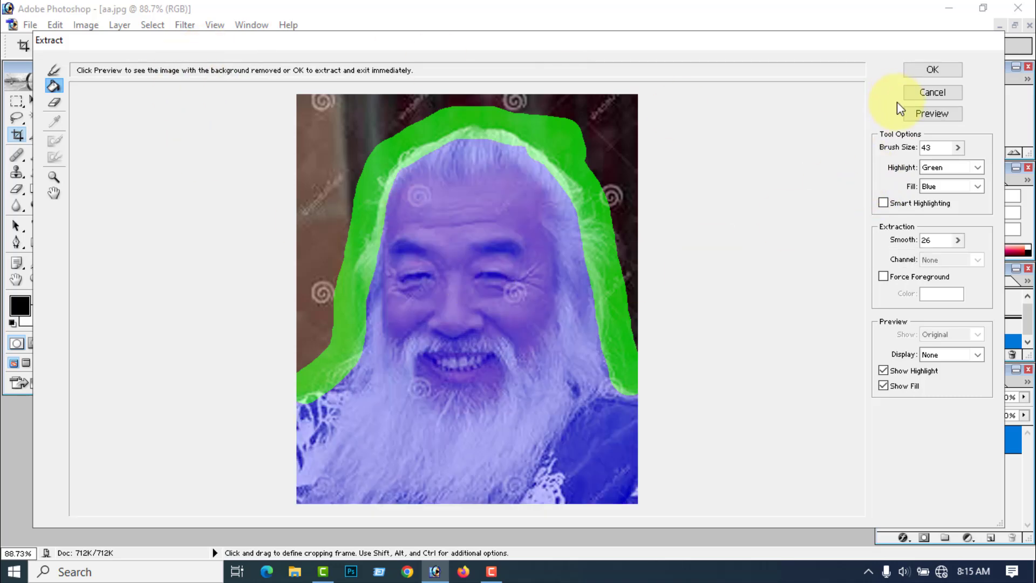
{"action": "left_click", "coordinate": [940, 70]}
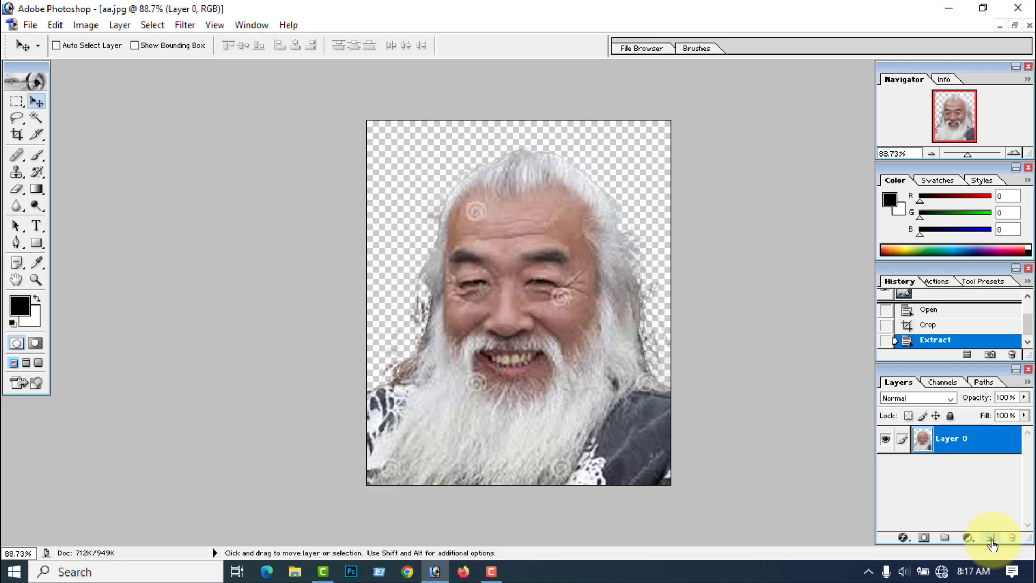
Add a new layer and fill it with the blue foreground colour 1D18ED.
{"action": "left_click", "coordinate": [991, 538]}
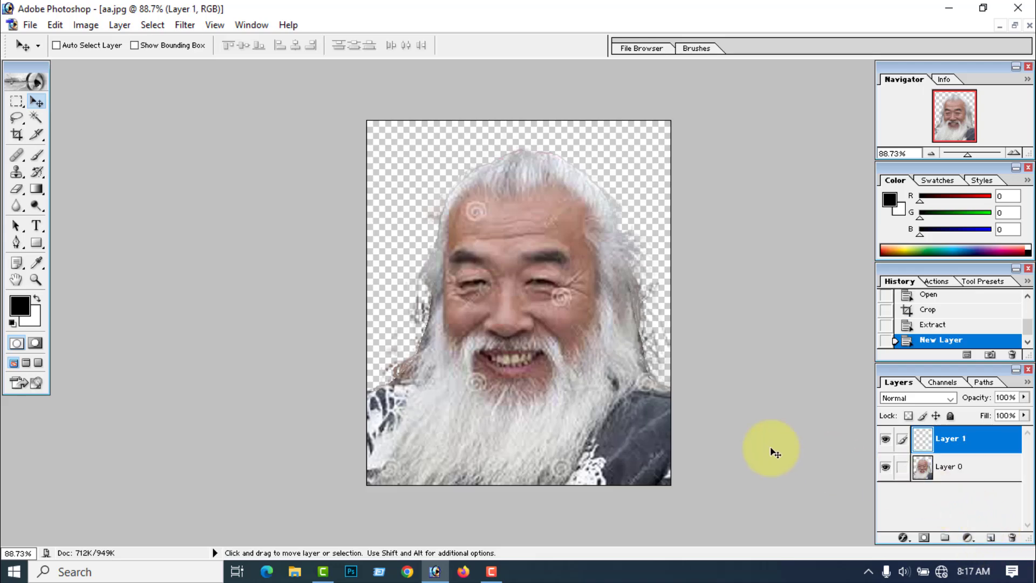
{"action": "left_click", "coordinate": [26, 315]}
{"action": "left_click", "coordinate": [516, 207]}
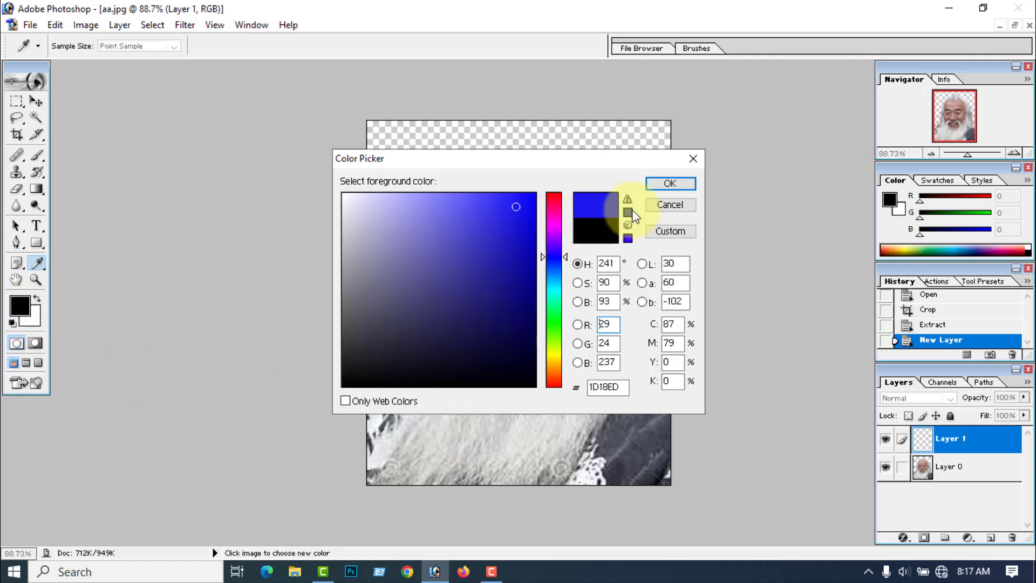
{"action": "left_click", "coordinate": [667, 185]}
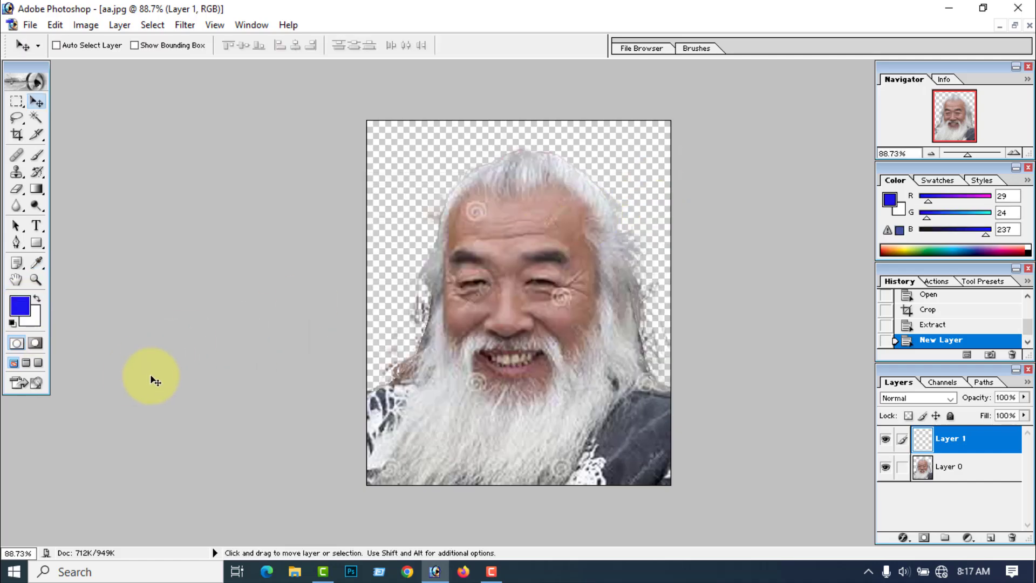
{"action": "key", "text": "alt+BackSpace"}
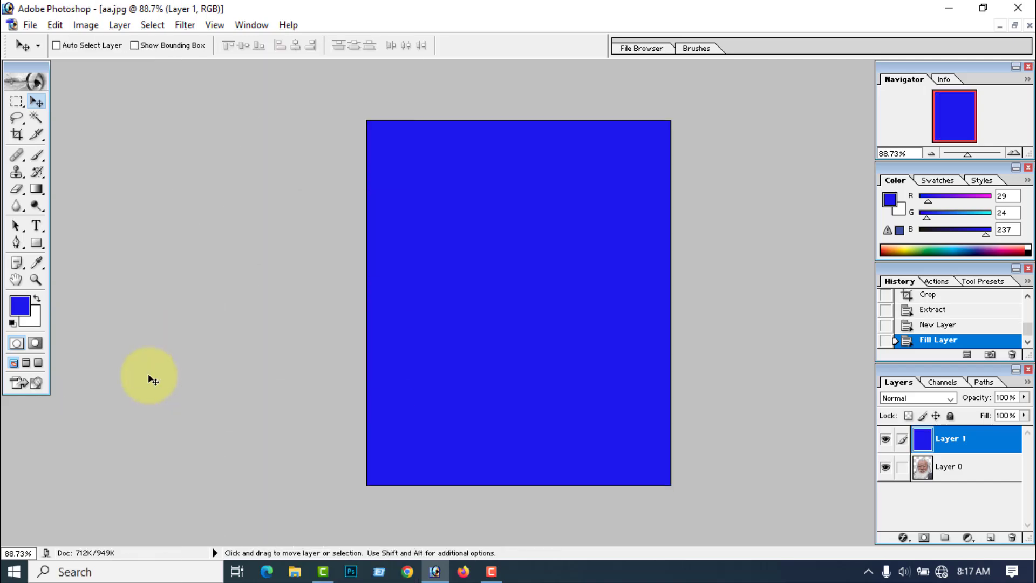
Move the extracted portrait layer above the blue layer.
{"action": "left_click", "coordinate": [606, 326]}
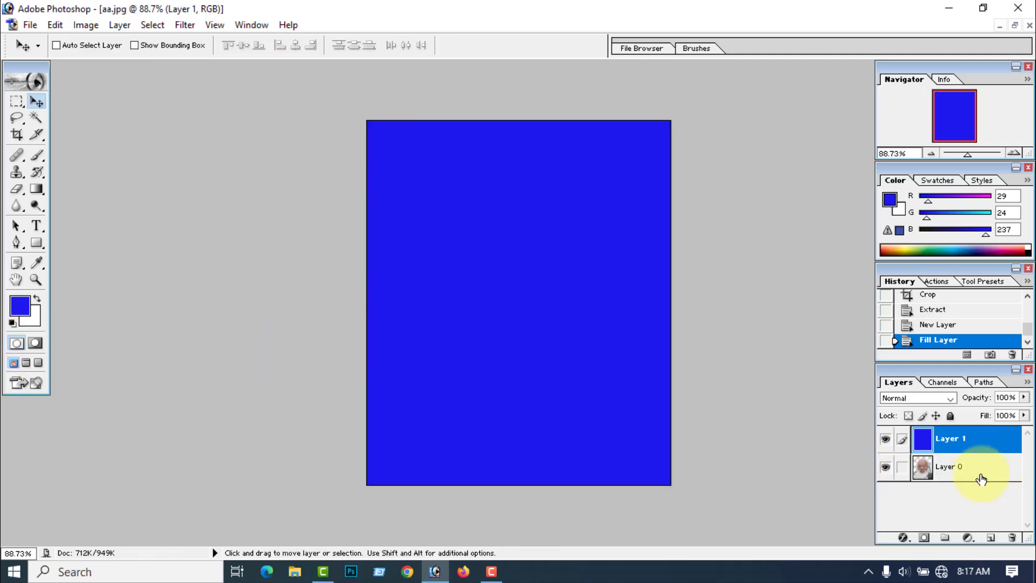
{"action": "left_click", "coordinate": [962, 472]}
{"action": "left_click_drag", "start_coordinate": [962, 471], "coordinate": [964, 432]}
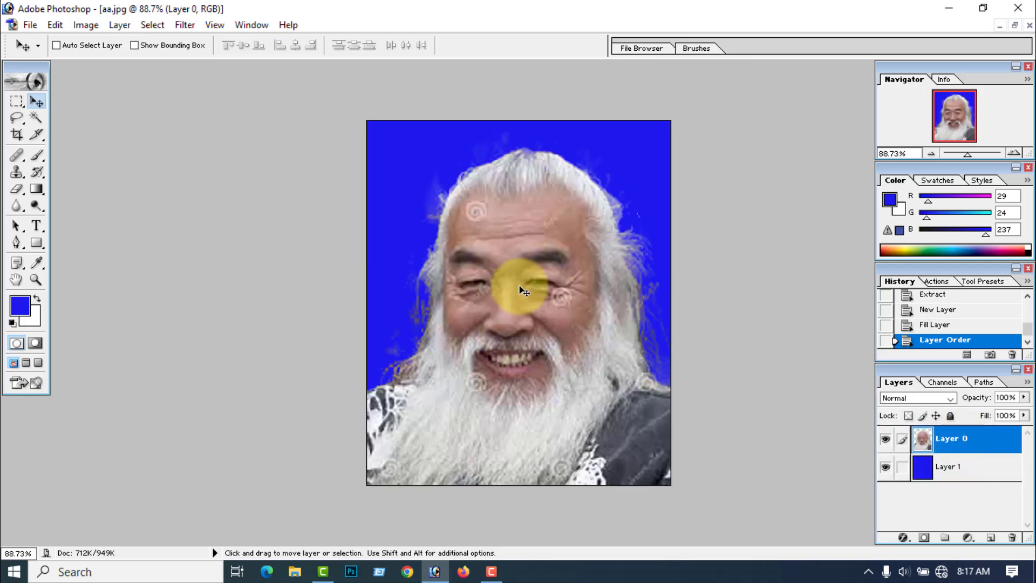
{"action": "left_click", "coordinate": [432, 256]}
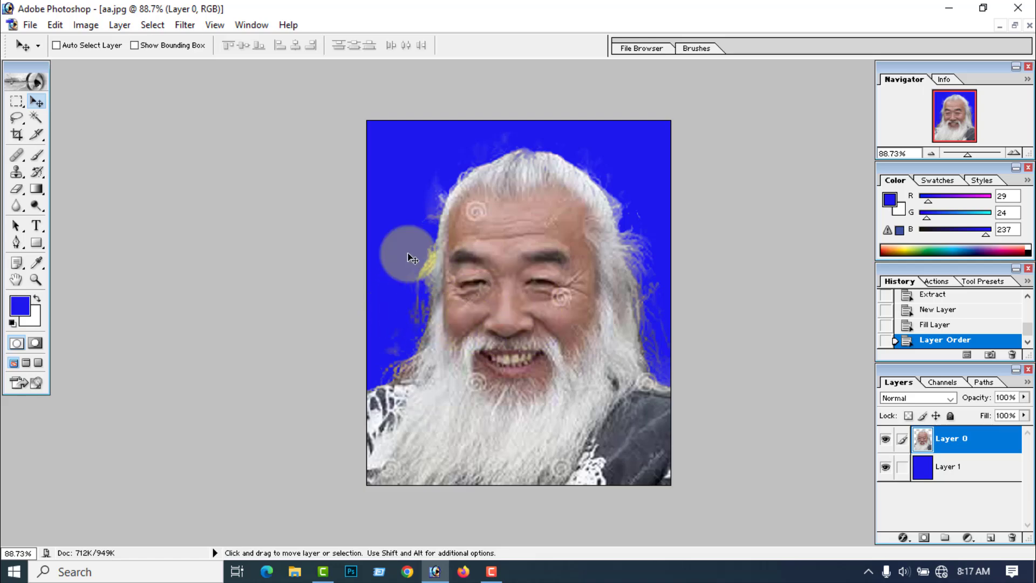
Erase the leftover background remnants around the man's hair on the portrait layer.
{"action": "left_click", "coordinate": [18, 188]}
{"action": "left_click", "coordinate": [432, 177]}
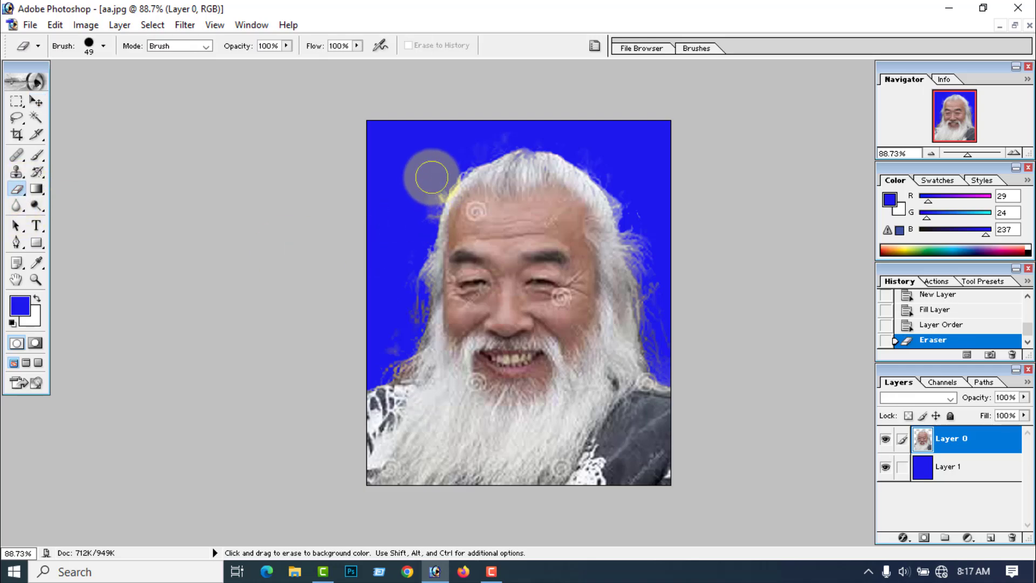
{"action": "left_click_drag", "start_coordinate": [432, 177], "coordinate": [406, 211]}
{"action": "left_click_drag", "start_coordinate": [400, 251], "coordinate": [387, 339]}
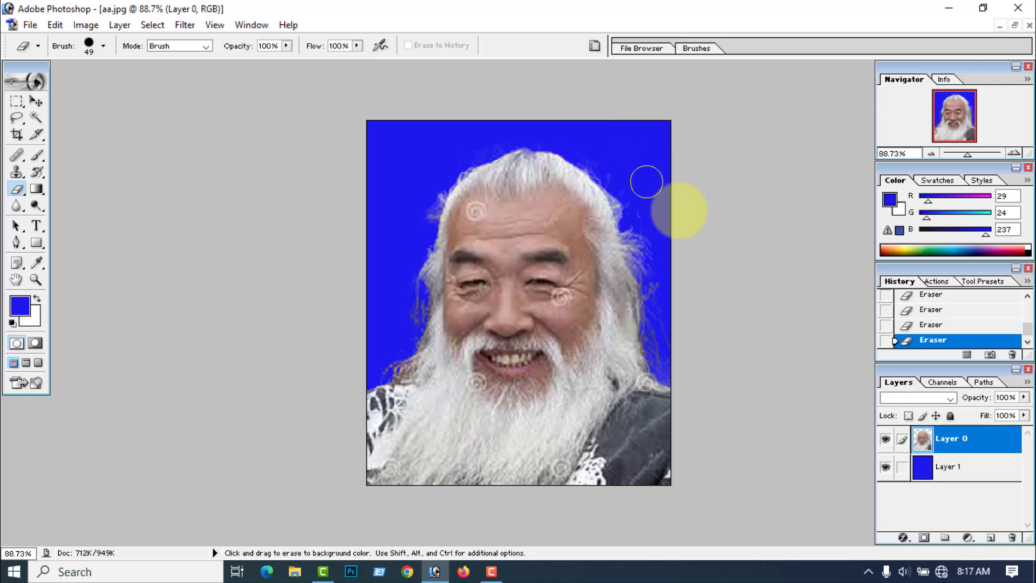
Flatten the portrait and the blue layer into a single background.
{"action": "key", "text": "ctrl+minus"}
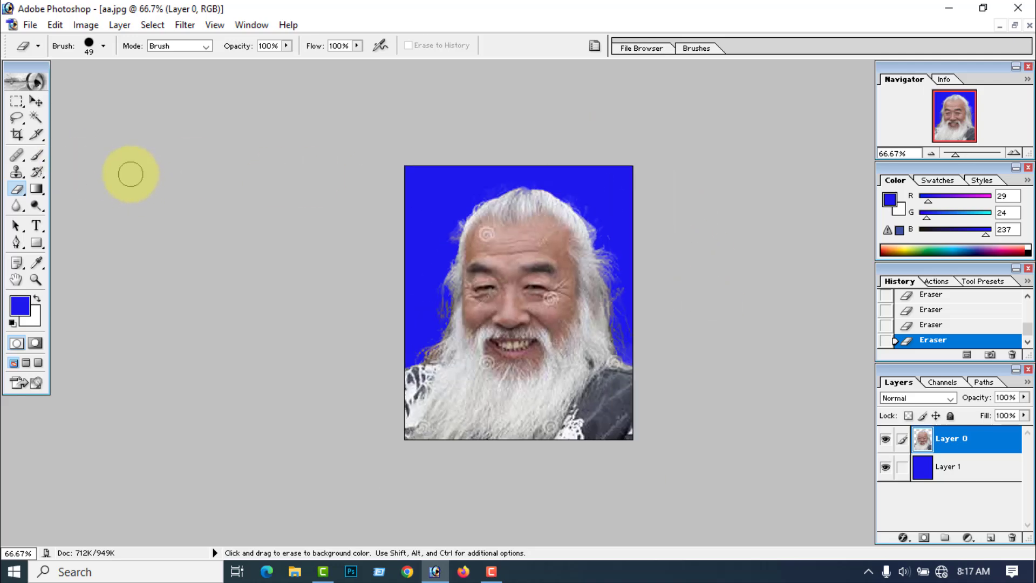
{"action": "scroll", "coordinate": [131, 173], "scroll_direction": "down", "scroll_amount": 3}
{"action": "scroll", "coordinate": [128, 171], "scroll_direction": "up", "scroll_amount": 3}
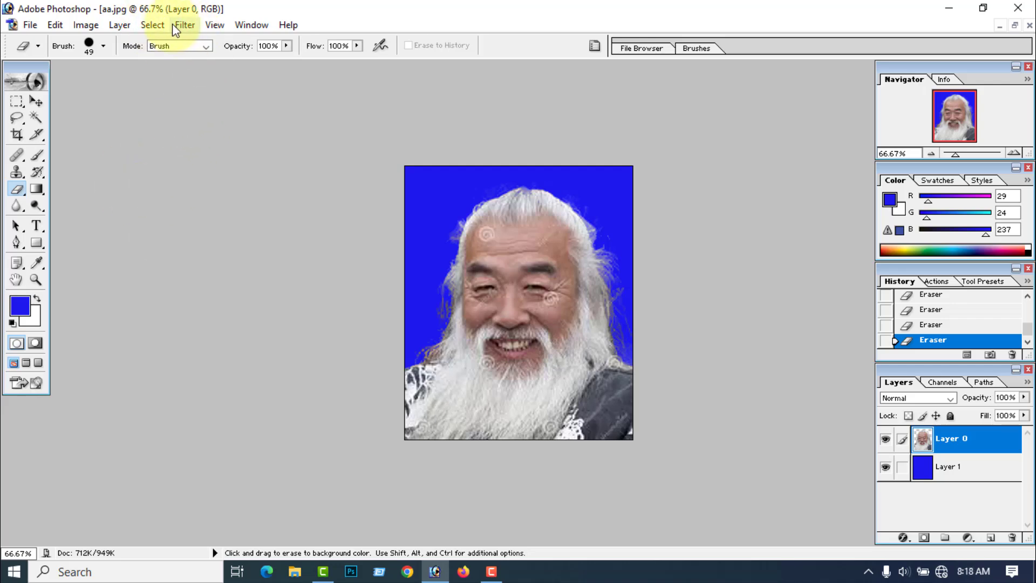
{"action": "left_click", "coordinate": [118, 27]}
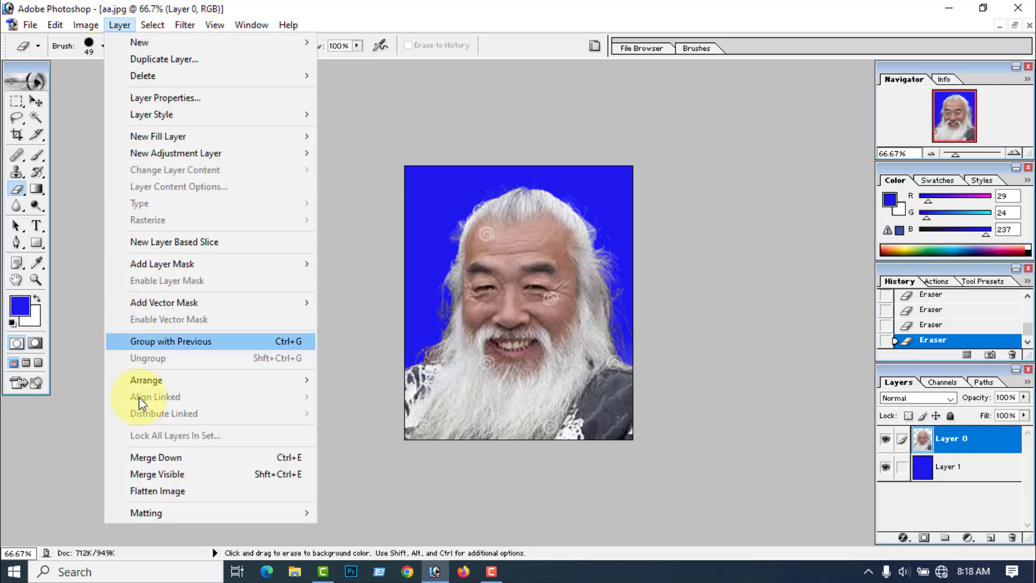
{"action": "left_click", "coordinate": [156, 494]}
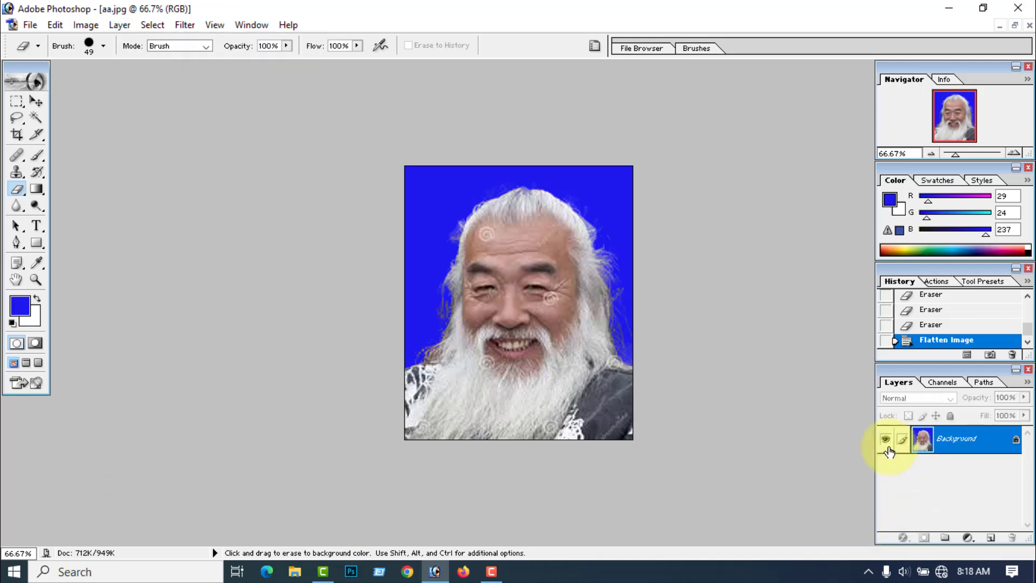
Brighten the portrait with Curves by raising the RGB midpoint from input 119 to output 135.
{"action": "scroll", "coordinate": [419, 339], "scroll_direction": "up", "scroll_amount": 2}
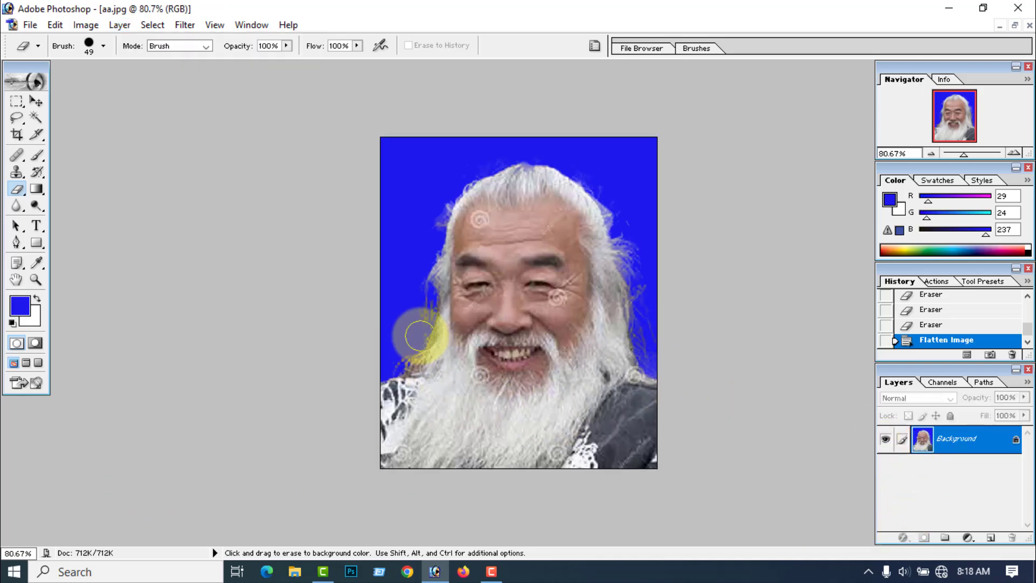
{"action": "scroll", "coordinate": [358, 322], "scroll_direction": "down", "scroll_amount": 2}
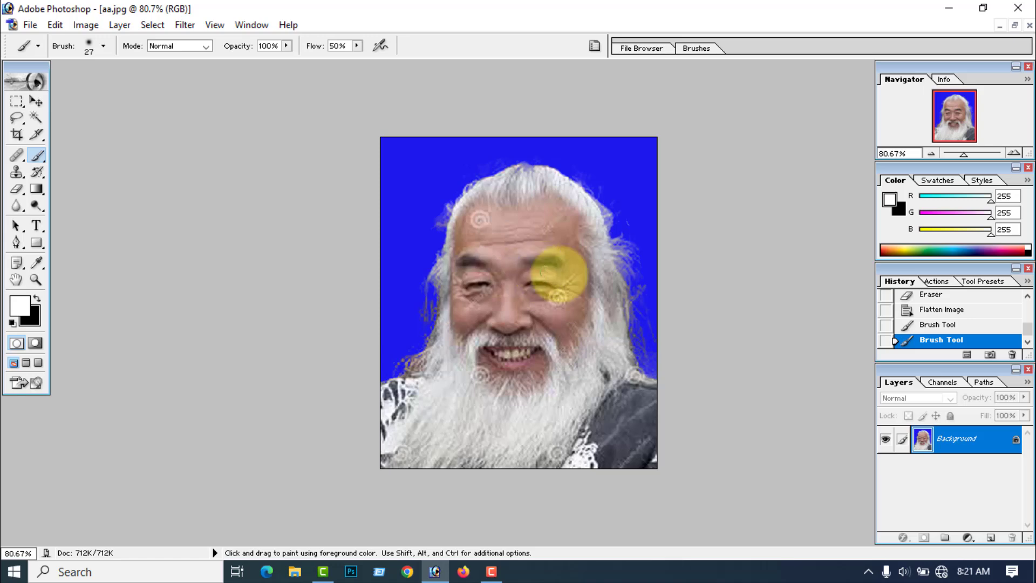
{"action": "left_click", "coordinate": [86, 26]}
{"action": "mouse_move", "coordinate": [111, 65]}
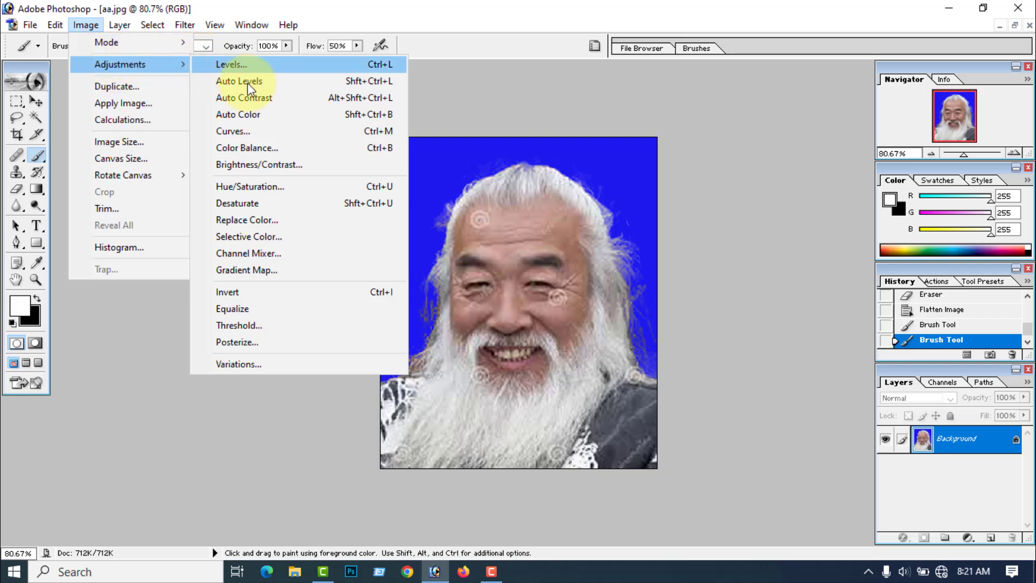
{"action": "left_click", "coordinate": [232, 131]}
{"action": "left_click_drag", "start_coordinate": [504, 163], "coordinate": [218, 170]}
{"action": "left_click_drag", "start_coordinate": [202, 273], "coordinate": [199, 265]}
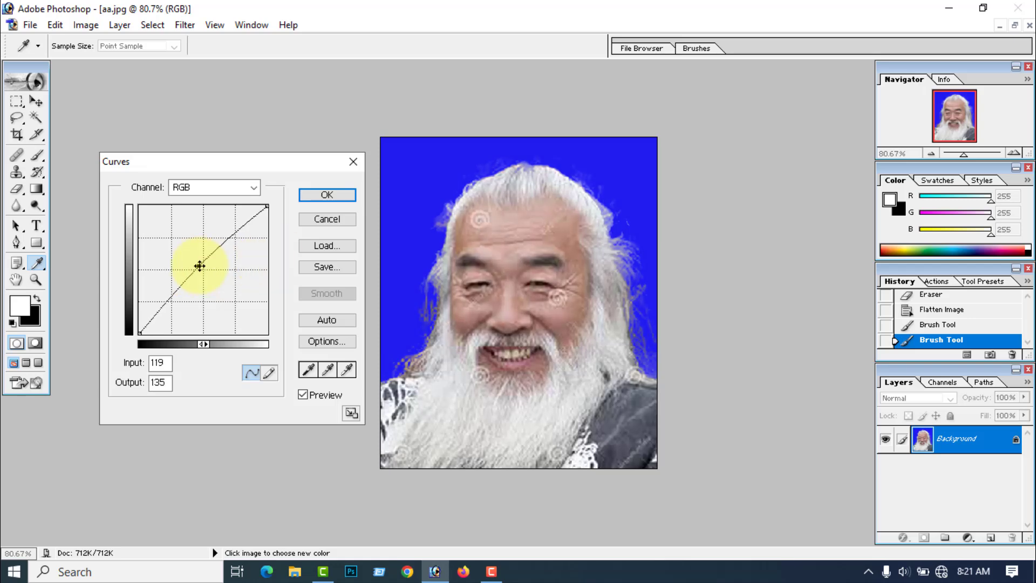
{"action": "left_click", "coordinate": [327, 195]}
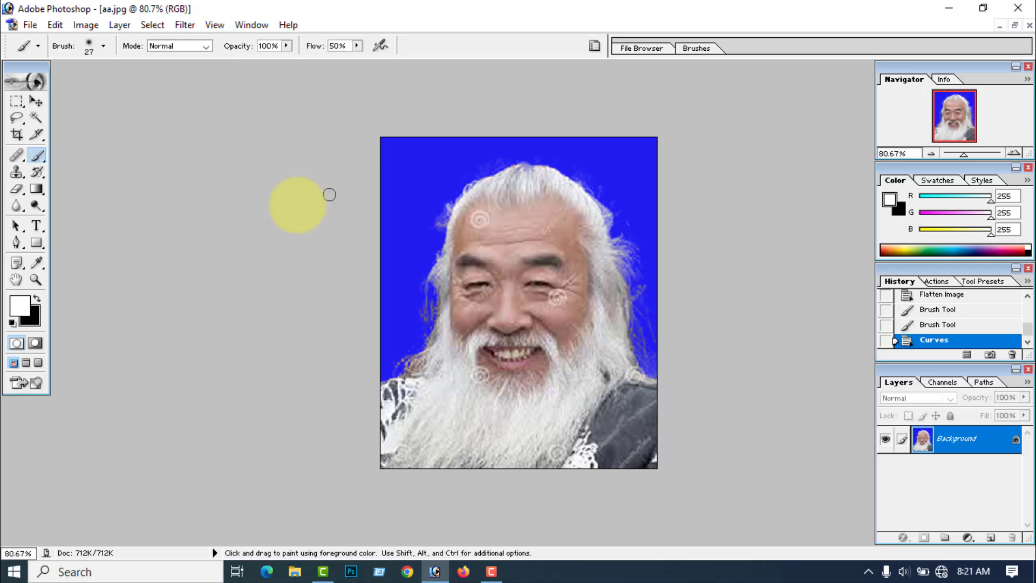
Shift the portrait's midtones slightly toward yellow with Color Balance, setting the yellow–blue level to -3.
{"action": "left_click", "coordinate": [84, 24]}
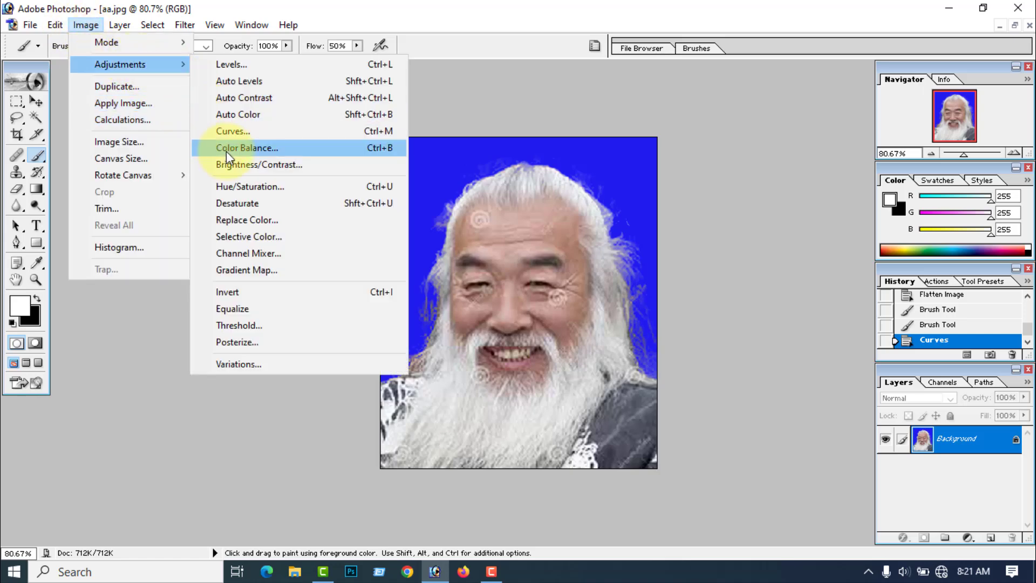
{"action": "left_click", "coordinate": [260, 147]}
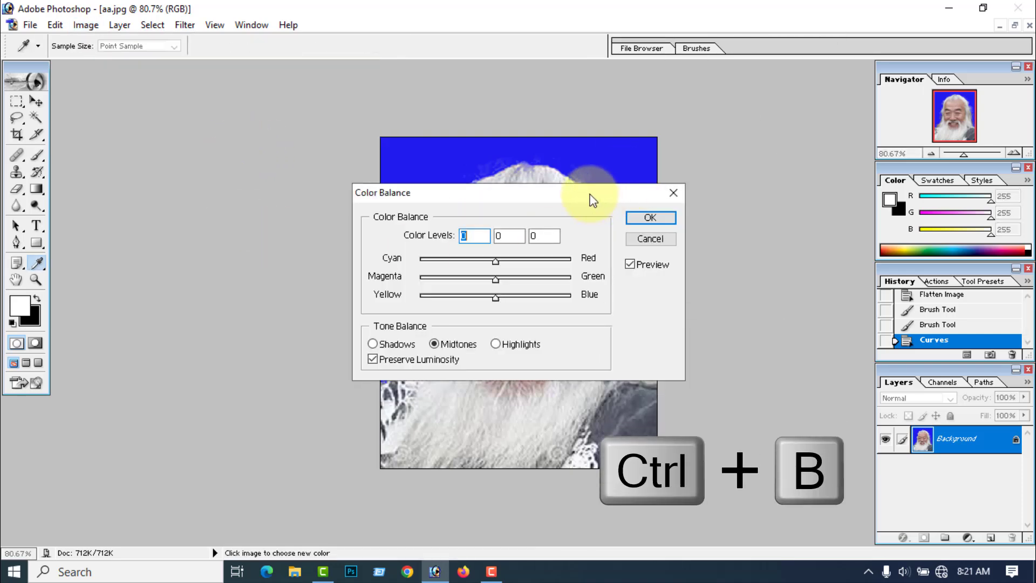
{"action": "left_click_drag", "start_coordinate": [594, 194], "coordinate": [278, 149]}
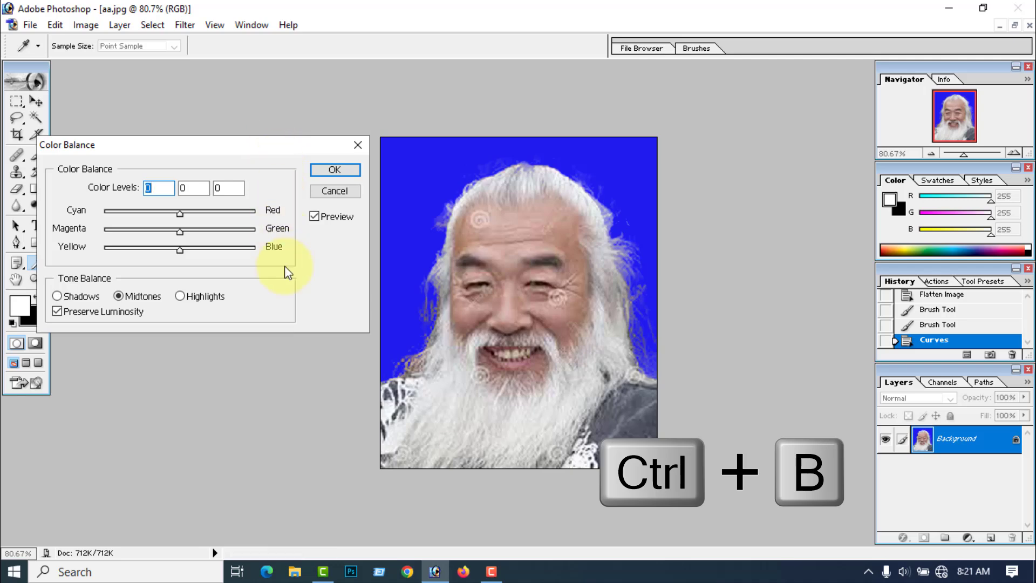
{"action": "left_click_drag", "start_coordinate": [179, 251], "coordinate": [178, 252]}
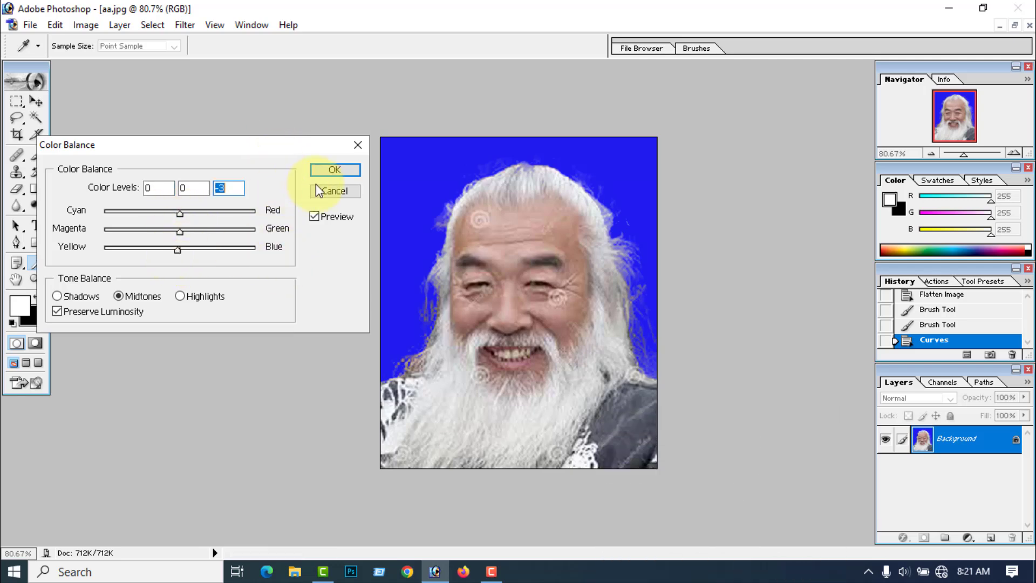
{"action": "left_click", "coordinate": [333, 169]}
{"action": "scroll", "coordinate": [286, 208], "scroll_direction": "down", "scroll_amount": 4}
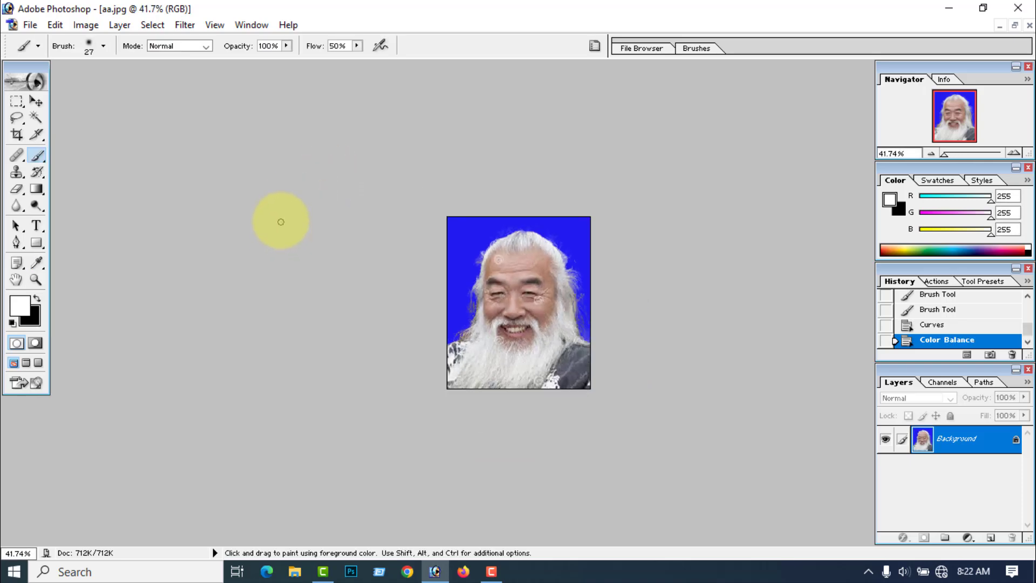
{"action": "scroll", "coordinate": [281, 215], "scroll_direction": "up", "scroll_amount": 4}
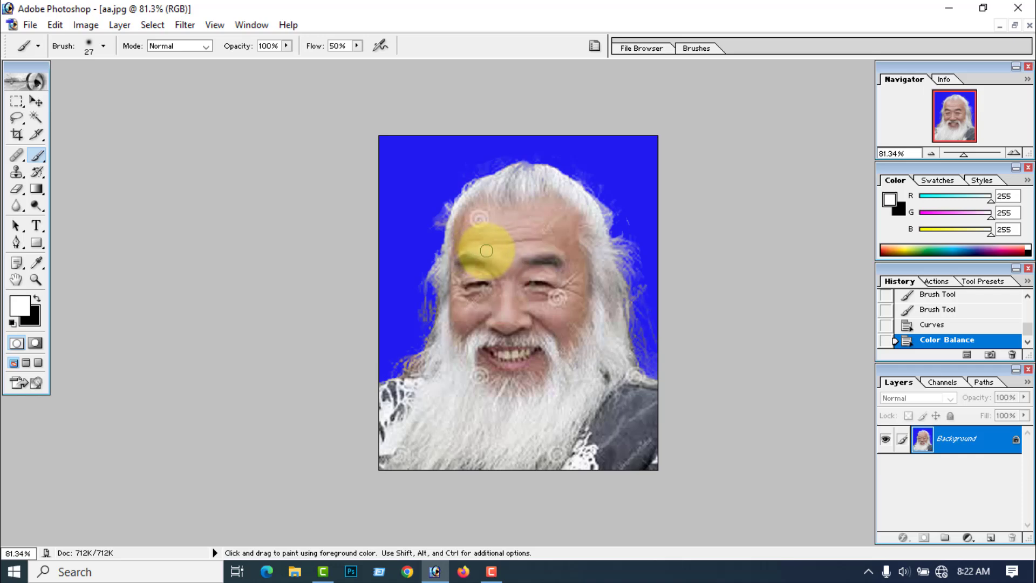
Sample the skin tone between the eyebrows and paint over the watermarks and wrinkles on the face with the 27 px soft brush.
{"action": "key", "text": "alt"}
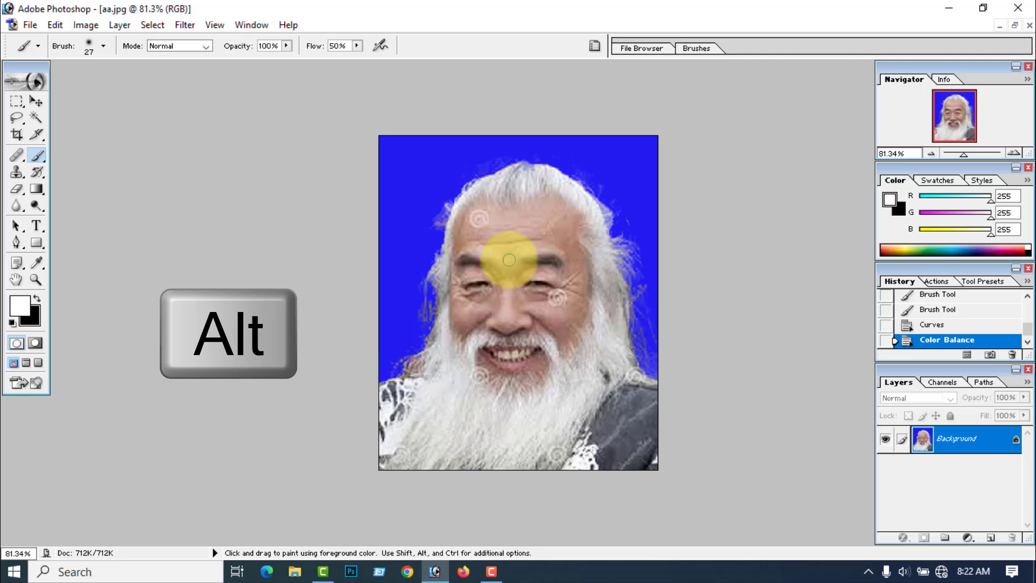
{"action": "left_click", "coordinate": [509, 259], "text": "alt"}
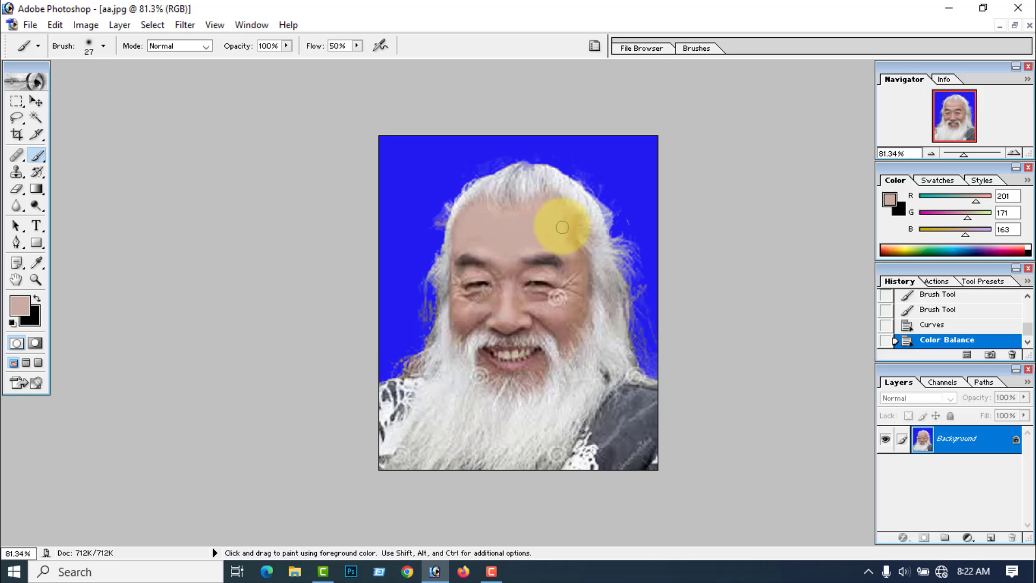
{"action": "left_click", "coordinate": [569, 281]}
{"action": "left_click", "coordinate": [564, 285]}
{"action": "left_click", "coordinate": [559, 283]}
{"action": "left_click", "coordinate": [553, 286]}
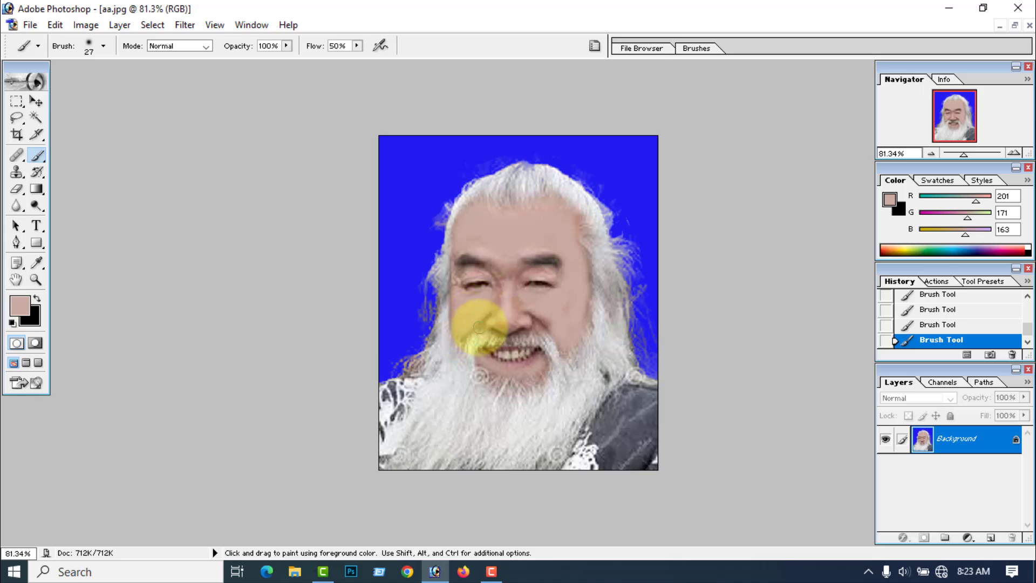
Step back three brush strokes on the face, set the brush opacity to 70%, and restore the strokes.
{"action": "key", "text": "ctrl+alt+z"}
{"action": "key", "text": "ctrl+alt+z"}
{"action": "key", "text": "ctrl+alt+z"}
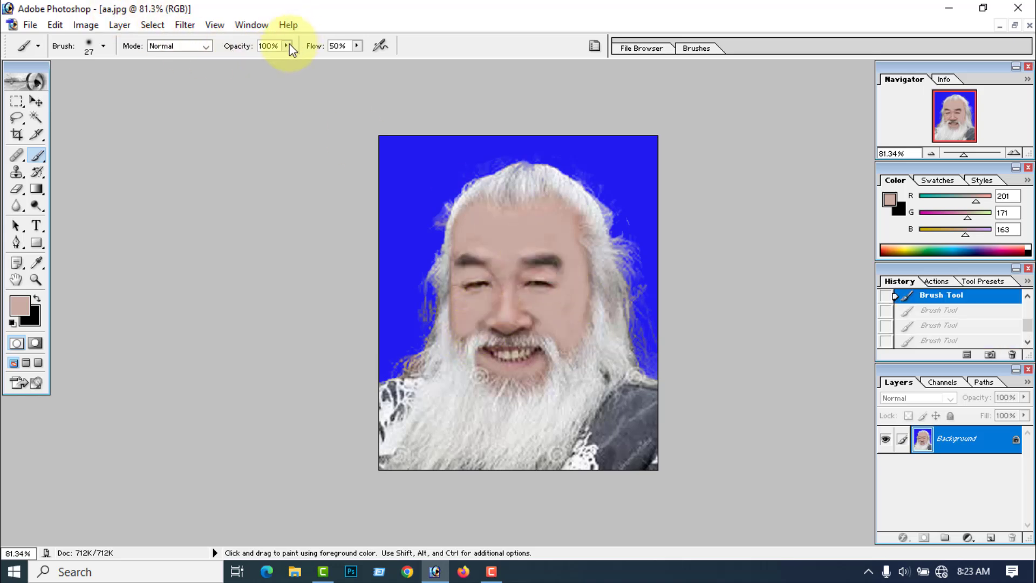
{"action": "left_click", "coordinate": [286, 46]}
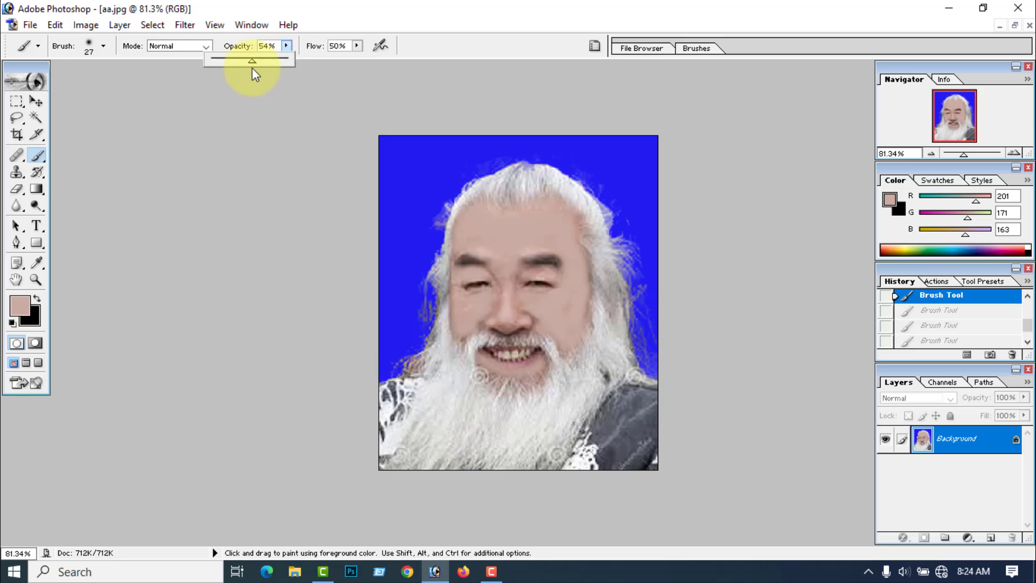
{"action": "left_click_drag", "start_coordinate": [262, 68], "coordinate": [266, 69]}
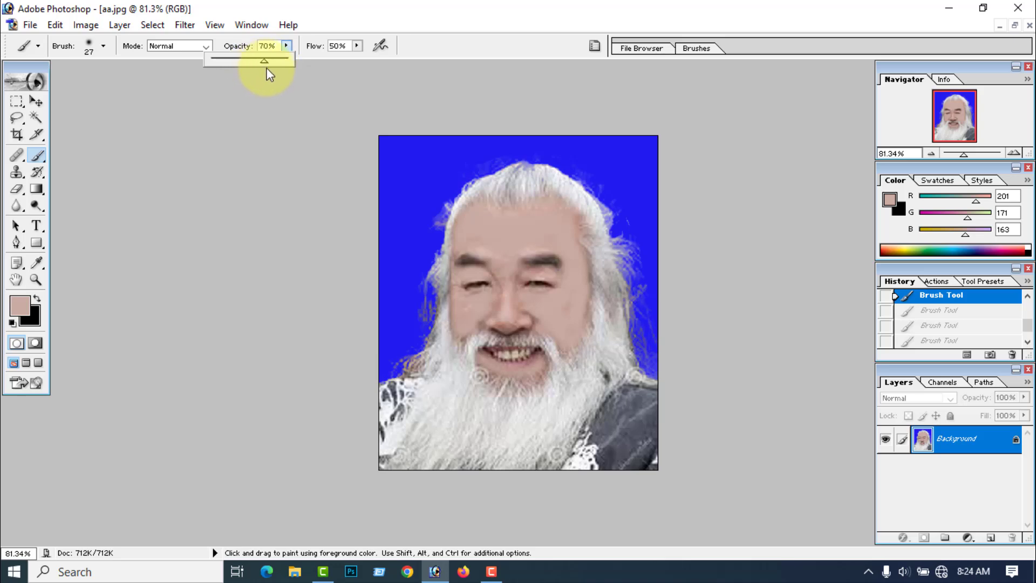
{"action": "left_click", "coordinate": [488, 250]}
{"action": "key", "text": "ctrl+shift+z"}
{"action": "key", "text": "ctrl+shift+z"}
{"action": "key", "text": "ctrl+shift+z"}
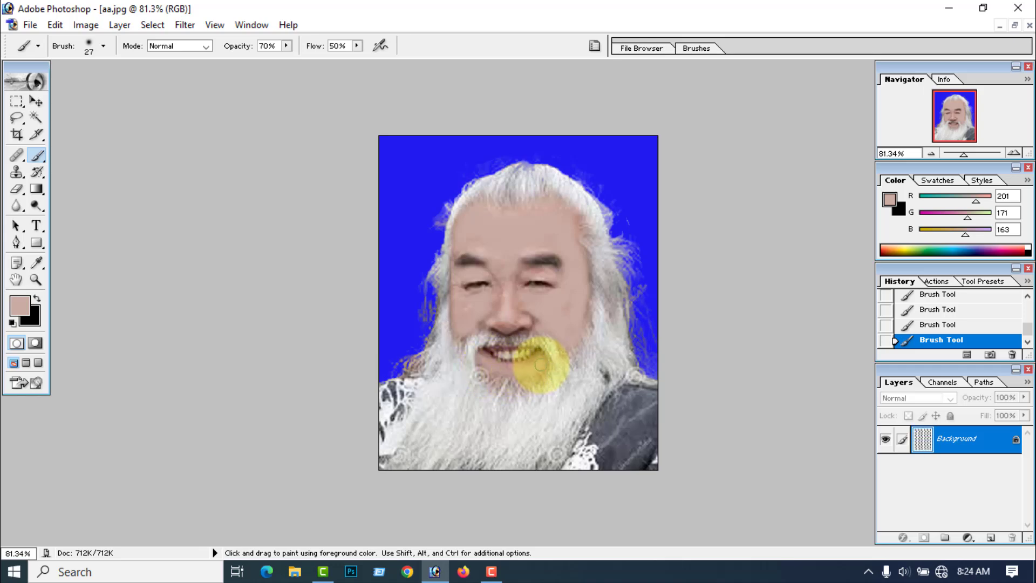
Cover the watermark on the beard beside the mouth with nearby beard texture using the Clone Stamp.
{"action": "left_click", "coordinate": [18, 174]}
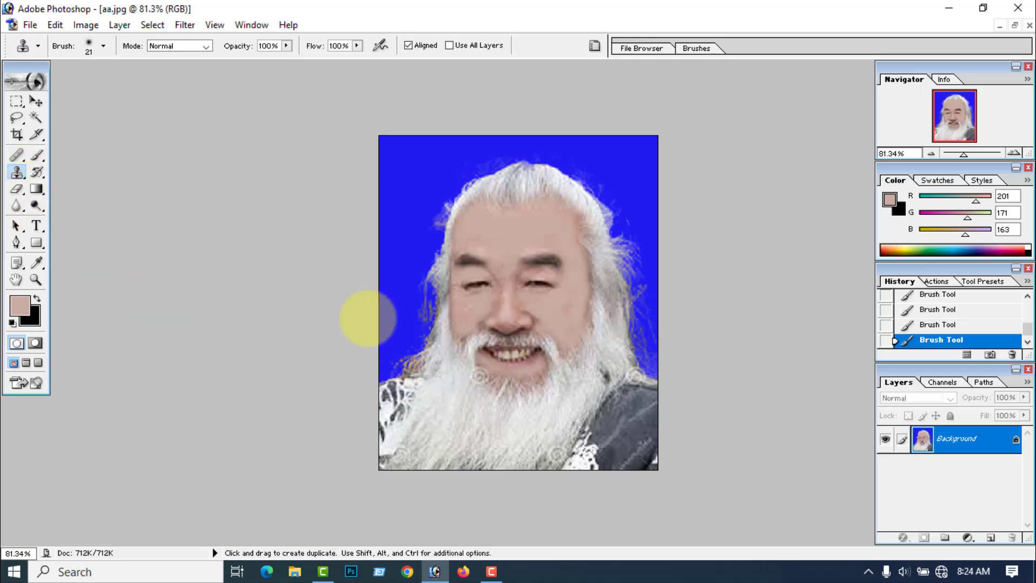
{"action": "left_click", "coordinate": [465, 379], "text": "alt"}
{"action": "left_click", "coordinate": [469, 378]}
{"action": "left_click", "coordinate": [474, 372]}
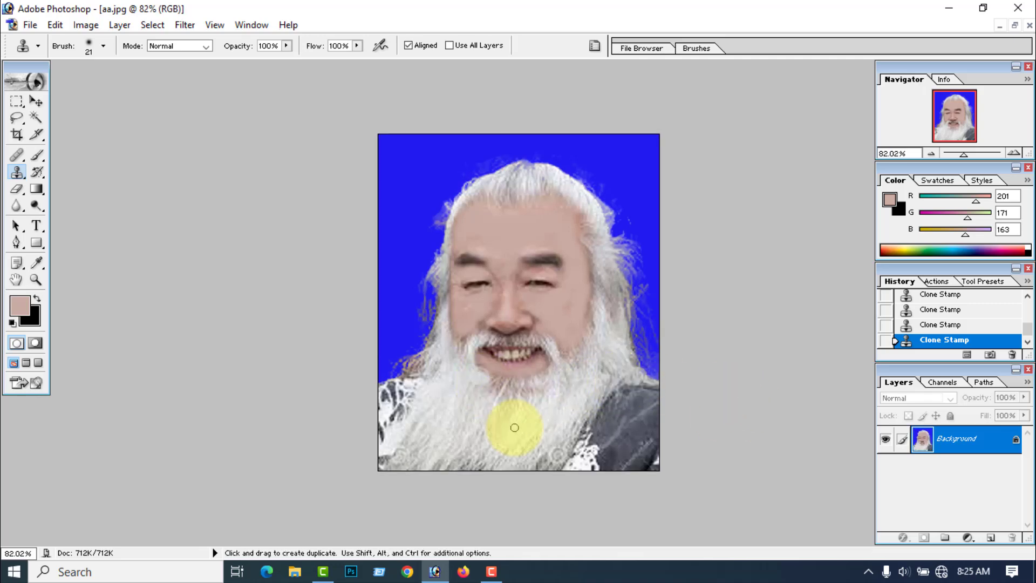
Set the master hue of the portrait to +5 with Hue/Saturation.
{"action": "left_click", "coordinate": [88, 26]}
{"action": "mouse_move", "coordinate": [135, 64]}
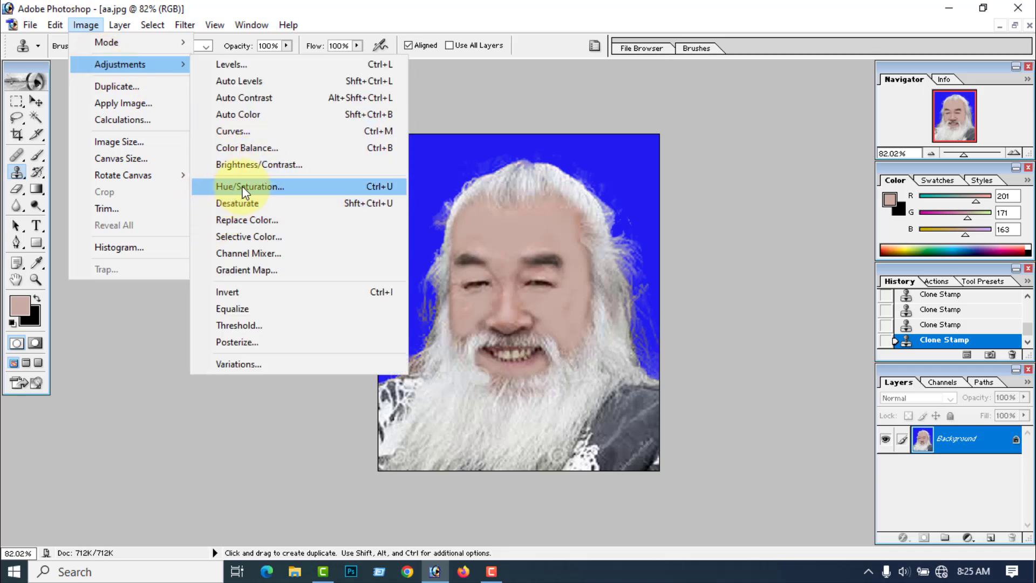
{"action": "key", "text": "ctrl+u"}
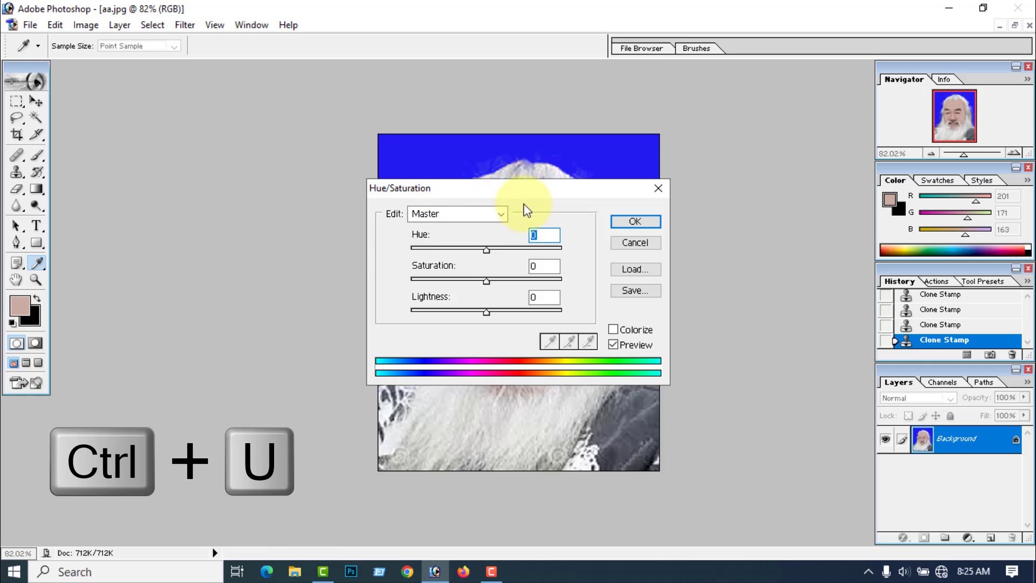
{"action": "left_click_drag", "start_coordinate": [522, 192], "coordinate": [231, 152]}
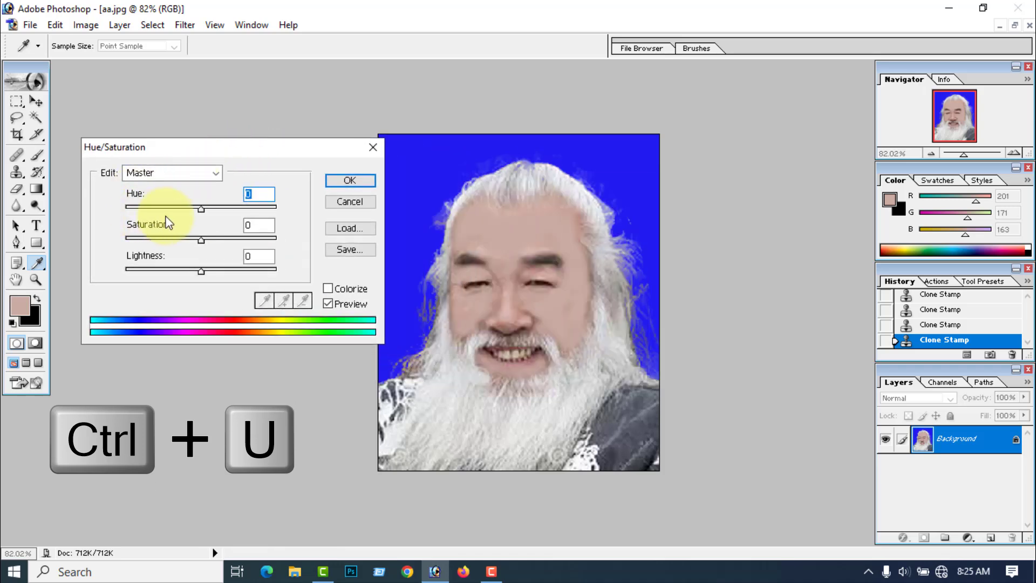
{"action": "left_click_drag", "start_coordinate": [199, 209], "coordinate": [202, 209]}
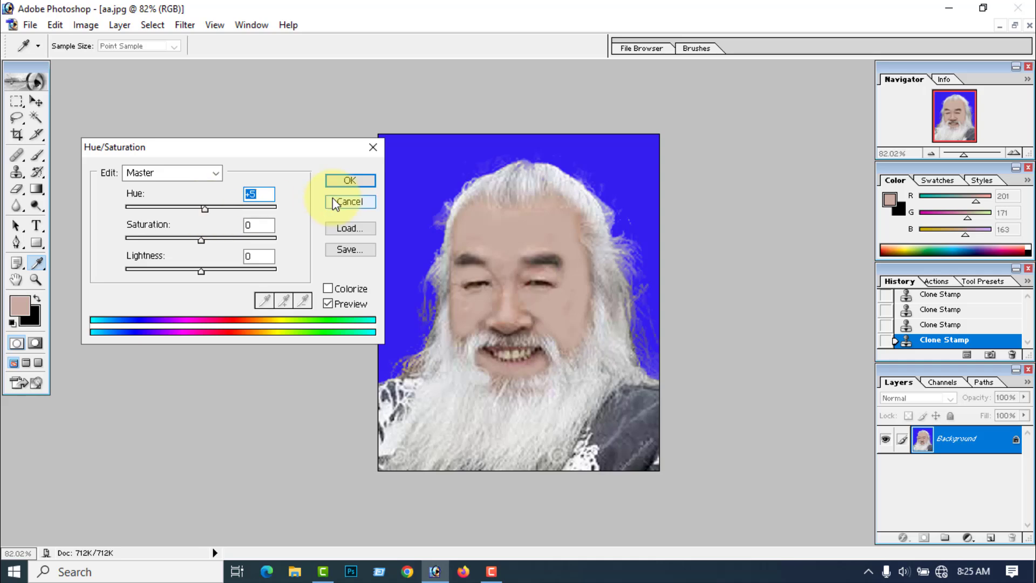
{"action": "left_click", "coordinate": [347, 180]}
{"action": "scroll", "coordinate": [300, 201], "scroll_direction": "down", "scroll_amount": 4}
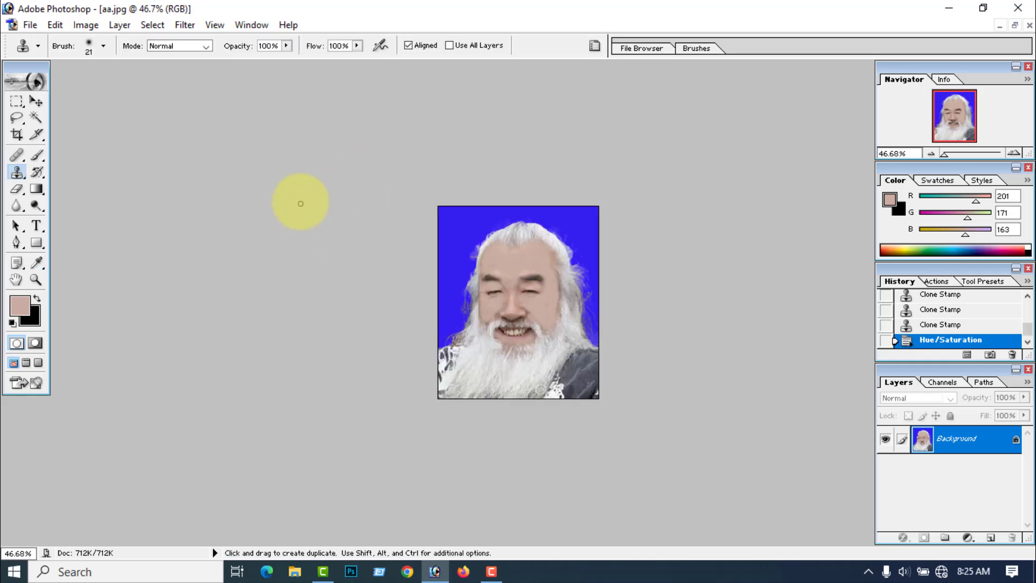
{"action": "scroll", "coordinate": [301, 203], "scroll_direction": "up", "scroll_amount": 3}
Slightly increase the Black amount of the Blacks range with Selective Color, using the Relative method.
{"action": "left_click", "coordinate": [91, 27]}
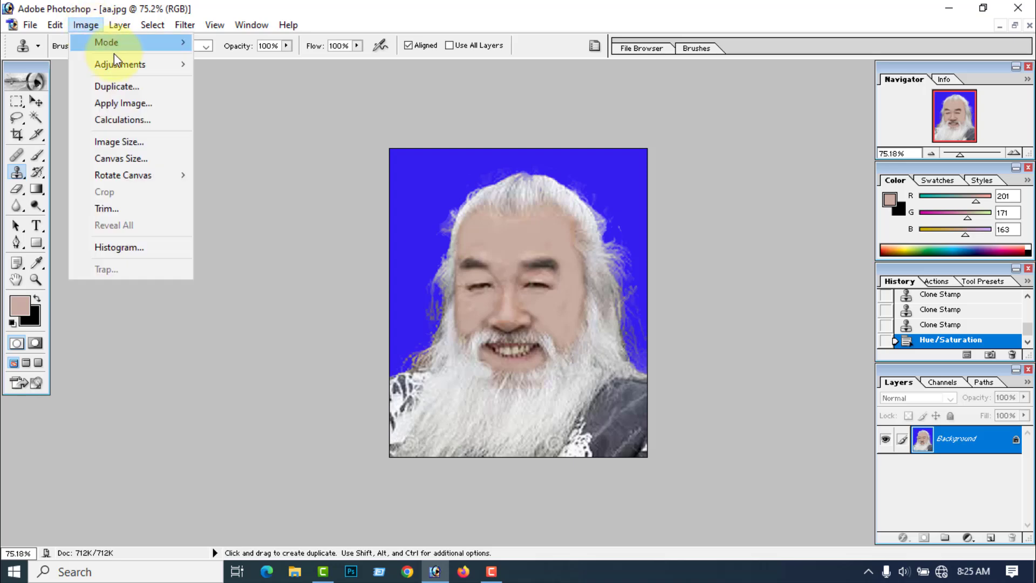
{"action": "mouse_move", "coordinate": [118, 62]}
{"action": "left_click", "coordinate": [232, 235]}
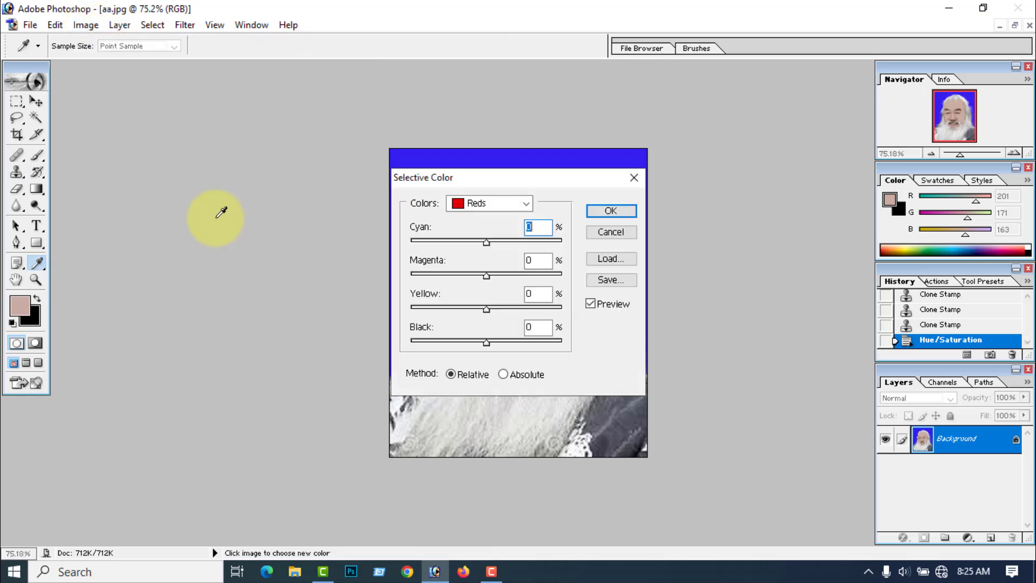
{"action": "left_click_drag", "start_coordinate": [451, 175], "coordinate": [153, 155]}
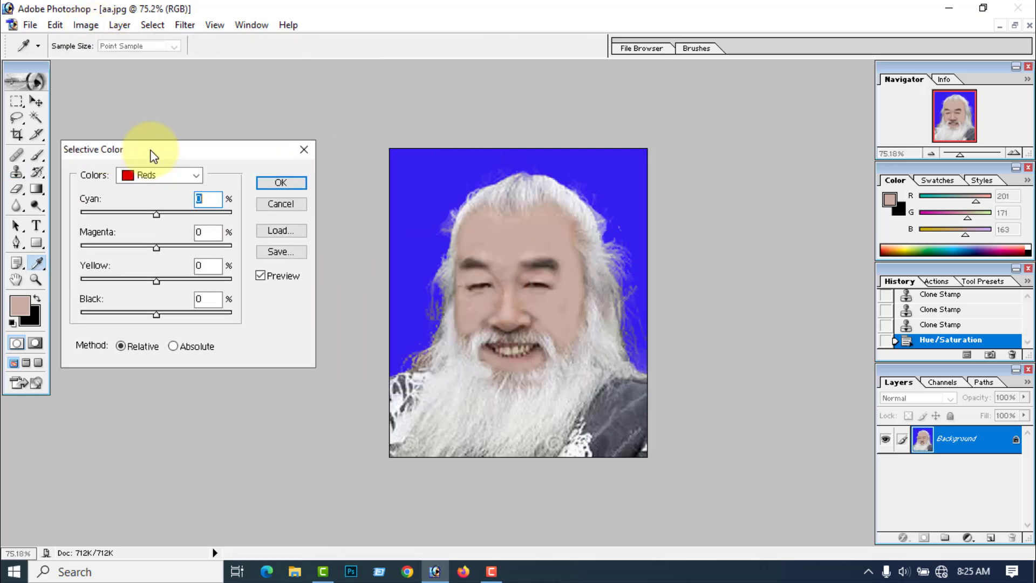
{"action": "left_click", "coordinate": [196, 175]}
{"action": "left_click", "coordinate": [157, 292]}
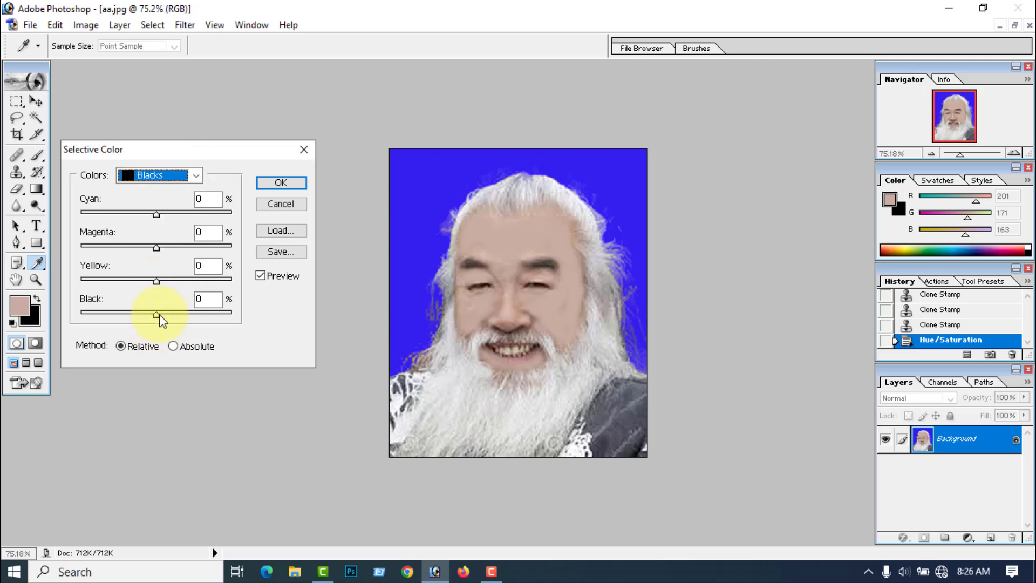
{"action": "left_click_drag", "start_coordinate": [156, 316], "coordinate": [162, 314]}
{"action": "left_click", "coordinate": [289, 186]}
Darken the man's eyebrows with the Burn tool using an 8 px brush, Midtones range and 50% exposure.
{"action": "key", "text": "o"}
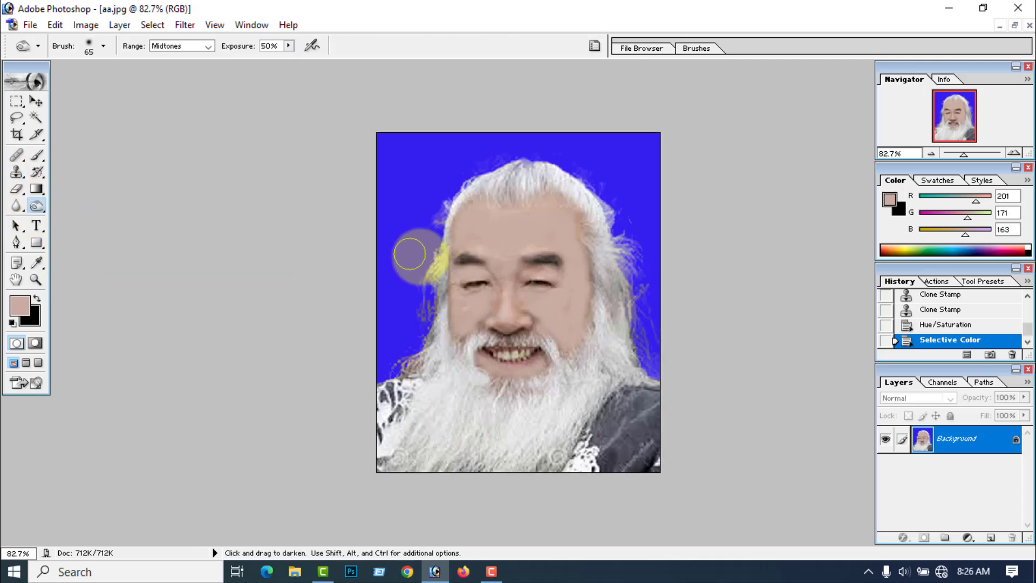
{"action": "left_click", "coordinate": [104, 47]}
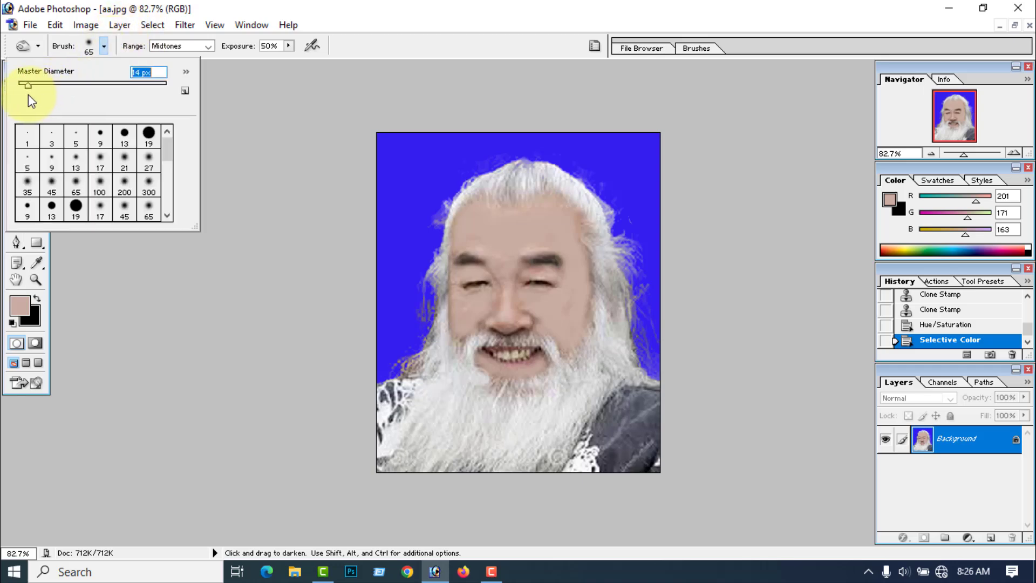
{"action": "left_click_drag", "start_coordinate": [28, 95], "coordinate": [23, 95]}
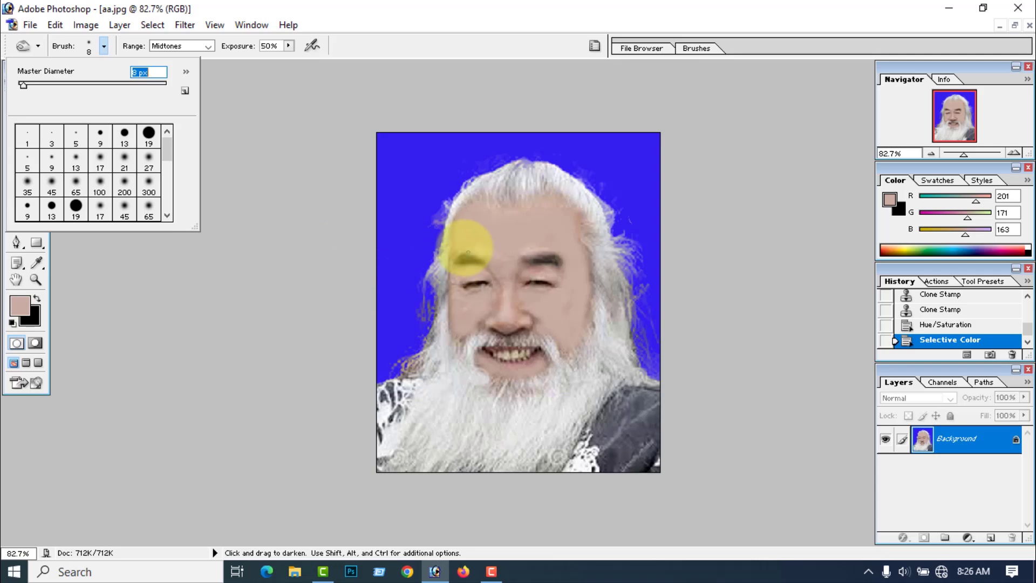
{"action": "left_click", "coordinate": [469, 261]}
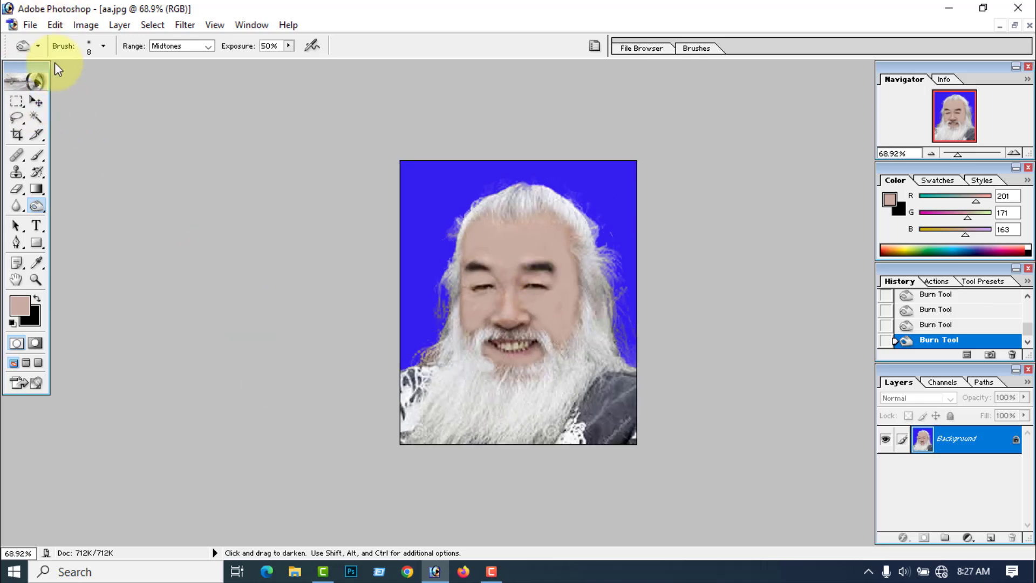
Save the finished portrait to the Desktop as a JPEG named Man.
{"action": "left_click", "coordinate": [33, 24]}
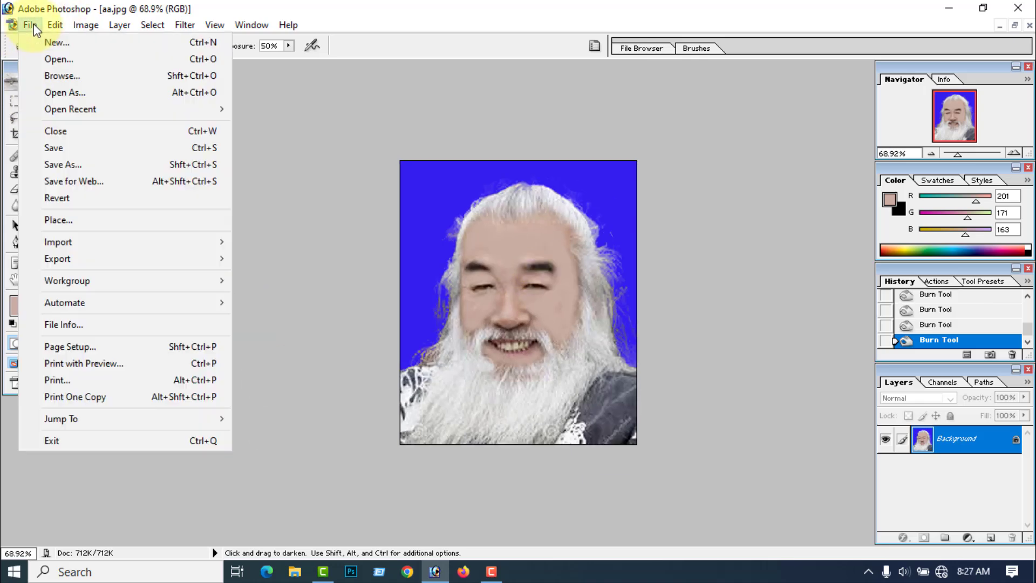
{"action": "left_click", "coordinate": [79, 162]}
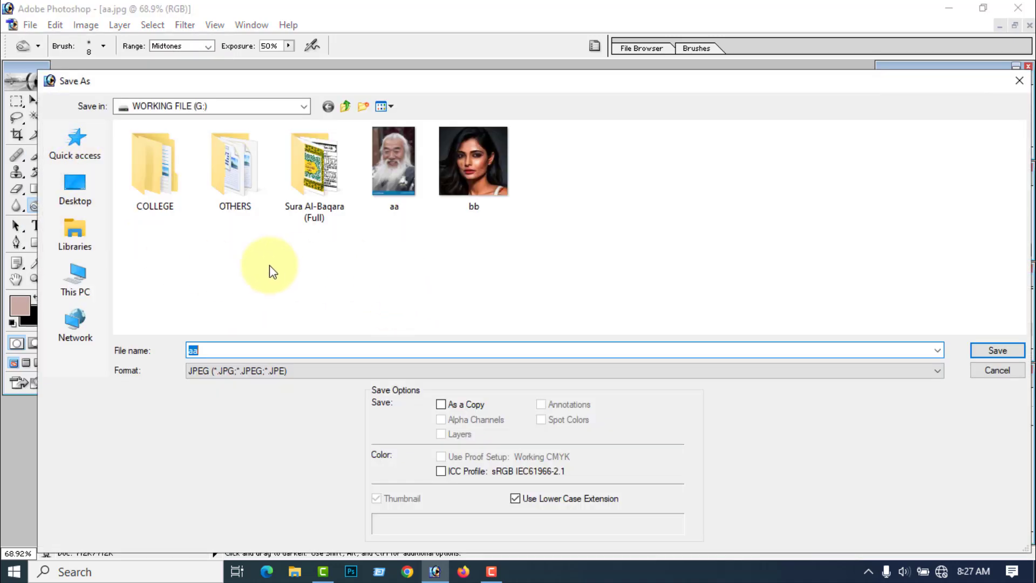
{"action": "left_click", "coordinate": [88, 195]}
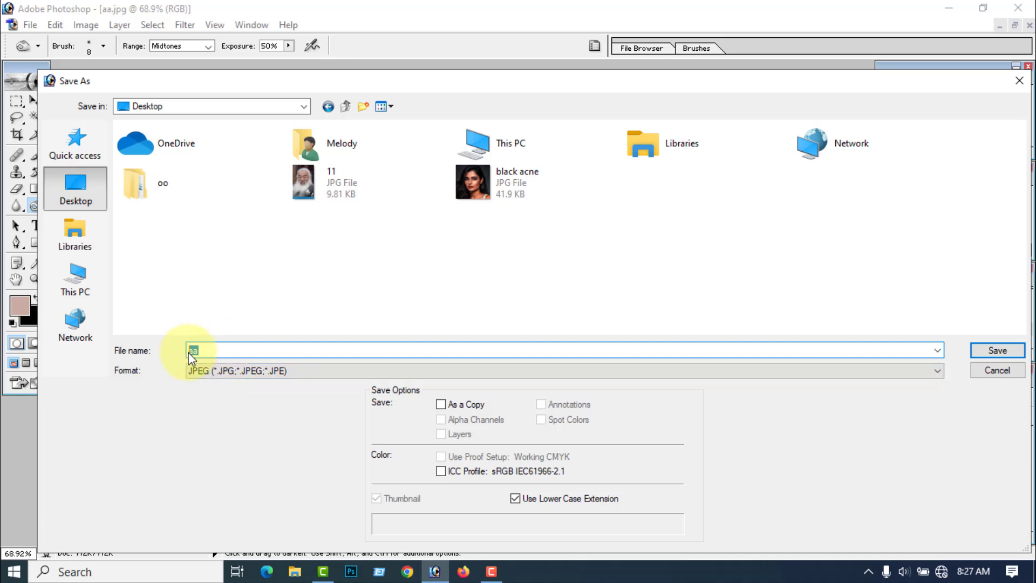
{"action": "type", "text": "Man"}
{"action": "left_click", "coordinate": [995, 351]}
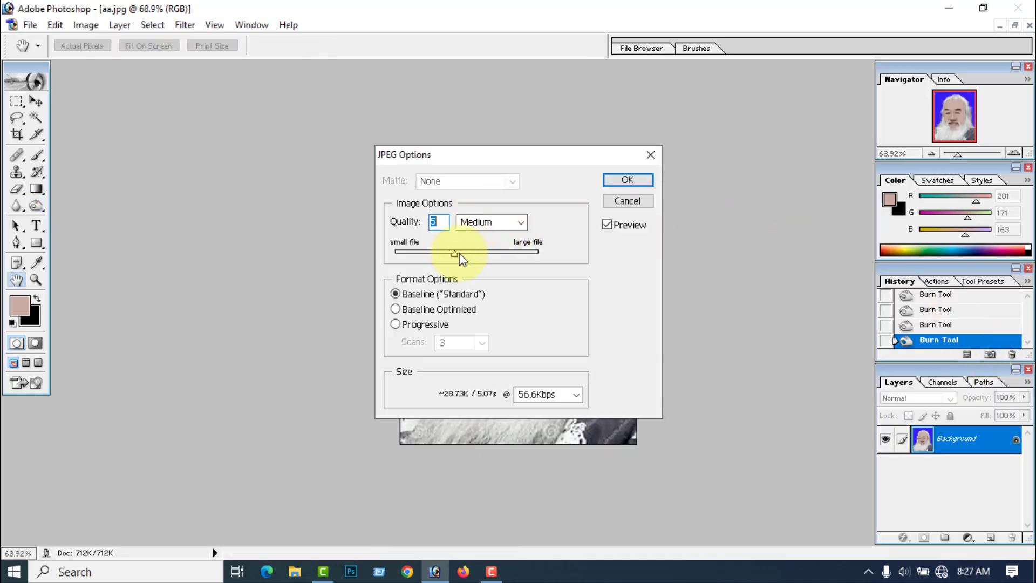
{"action": "left_click", "coordinate": [640, 180]}
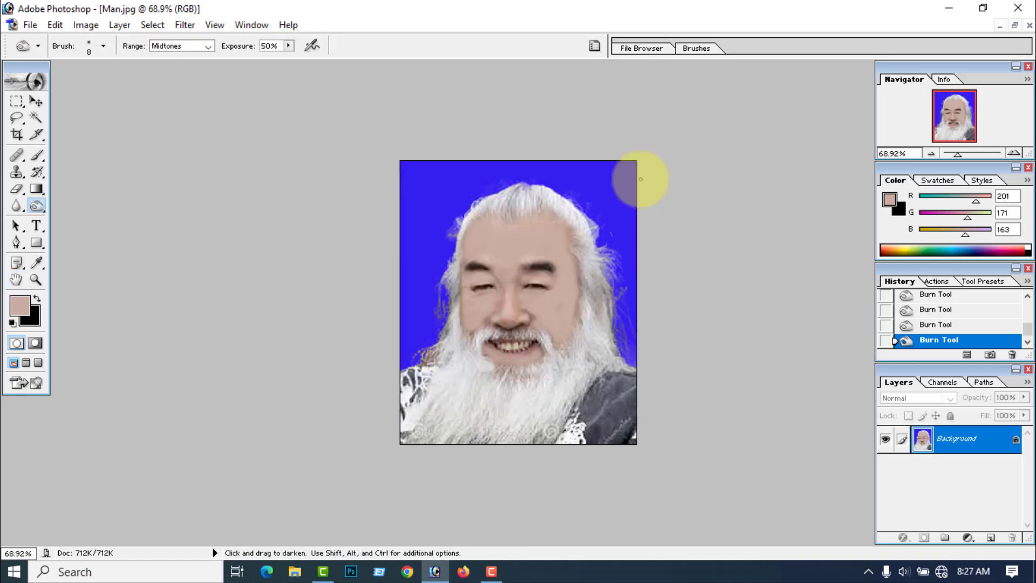
Switch to the Windows desktop and check the saved Man image.
{"action": "left_click", "coordinate": [958, 8]}
{"action": "left_click", "coordinate": [4, 496]}
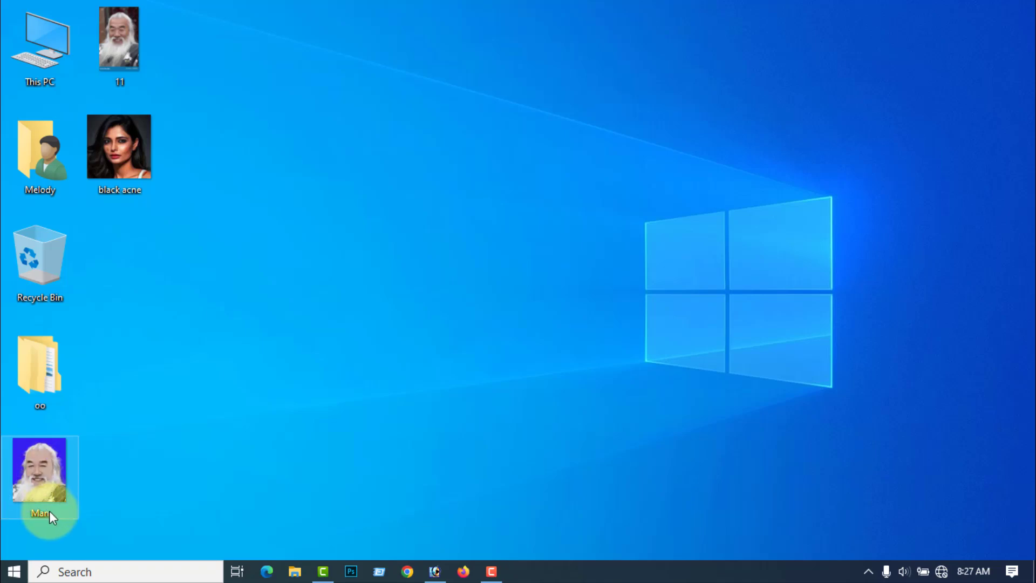
{"action": "right_click", "coordinate": [184, 303]}
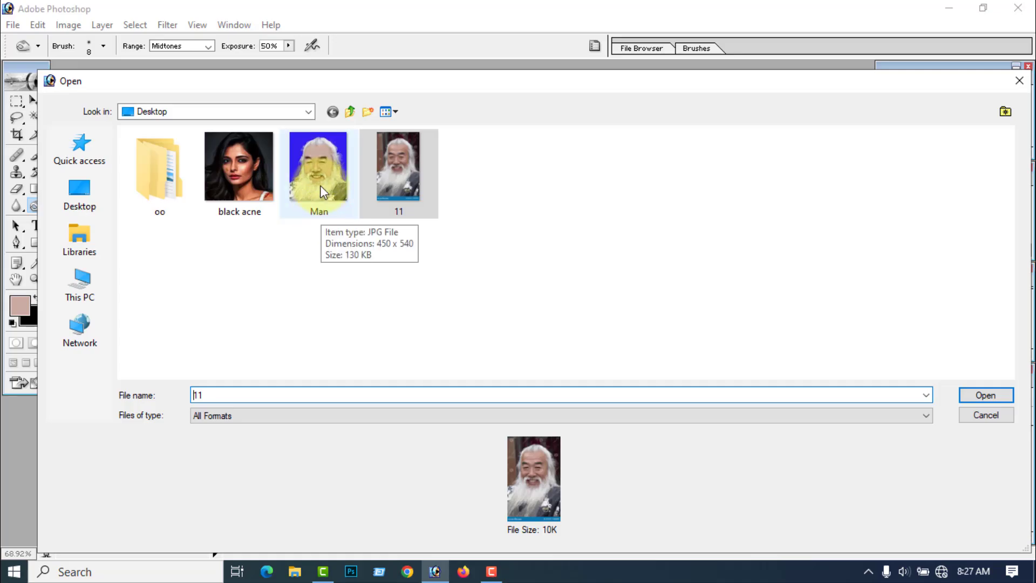
Open the saved Man image together with the original 11 image from the Desktop.
{"action": "left_click", "coordinate": [319, 185]}
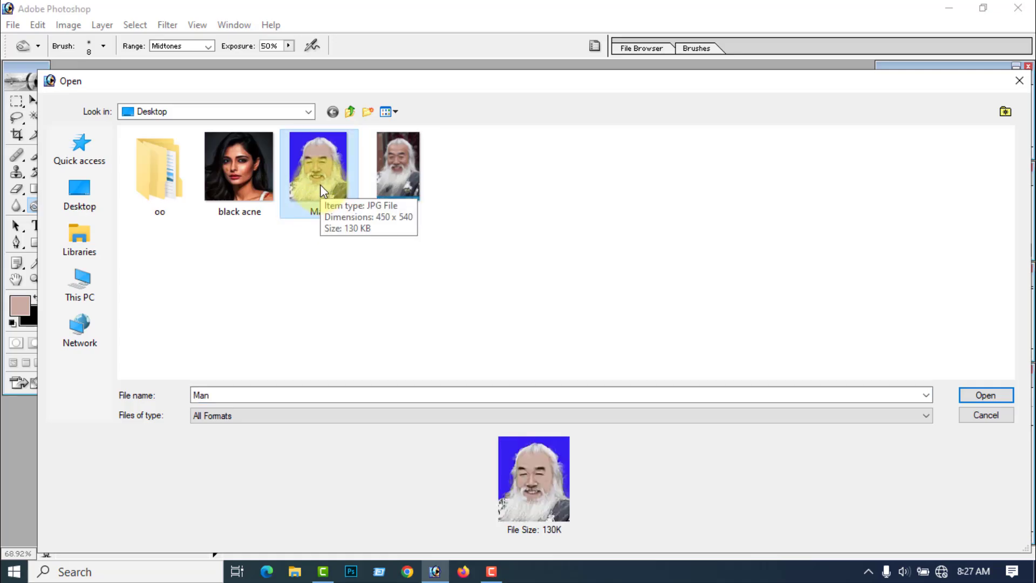
{"action": "left_click", "coordinate": [396, 183], "text": "ctrl"}
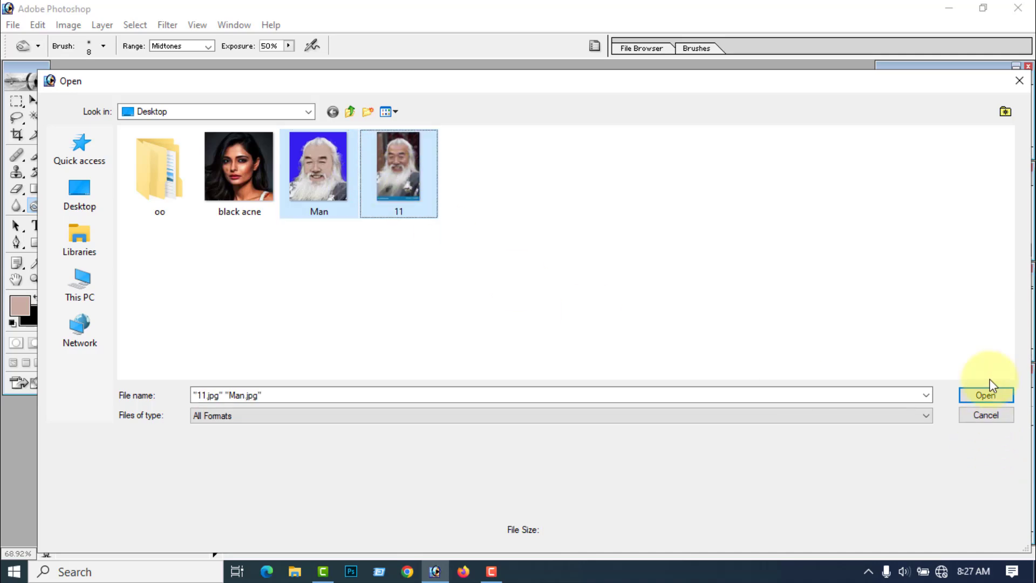
{"action": "left_click", "coordinate": [986, 398]}
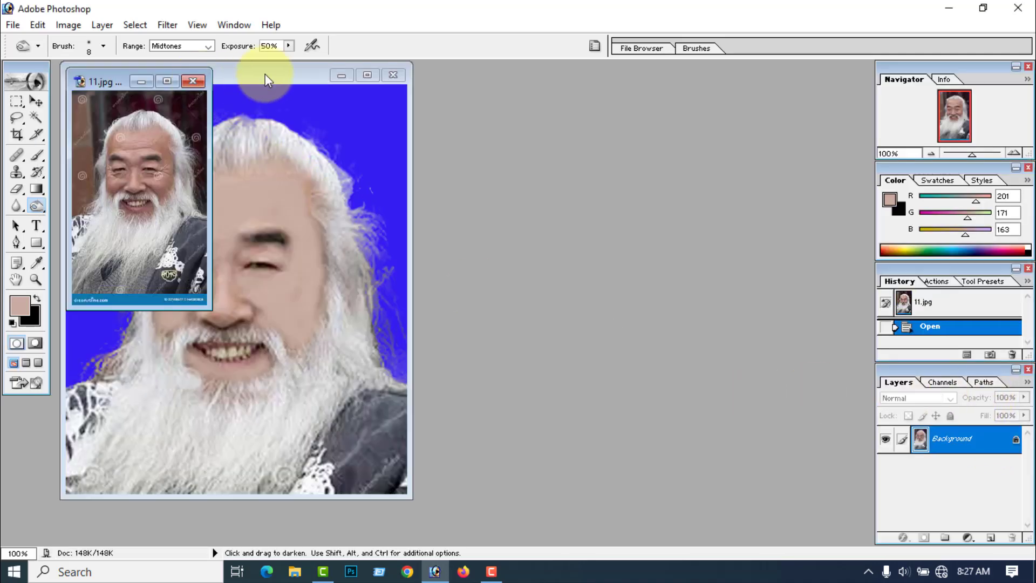
Arrange the 11 and Man windows side by side with both portraits at similar size for a before-and-after comparison.
{"action": "left_click", "coordinate": [287, 77]}
{"action": "left_click_drag", "start_coordinate": [287, 77], "coordinate": [542, 85]}
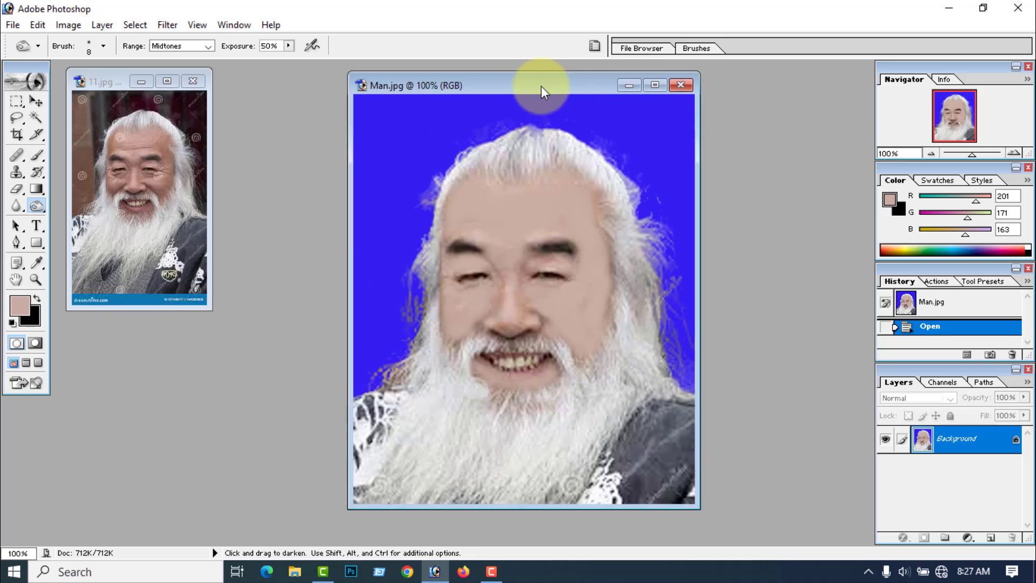
{"action": "left_click_drag", "start_coordinate": [210, 311], "coordinate": [341, 513]}
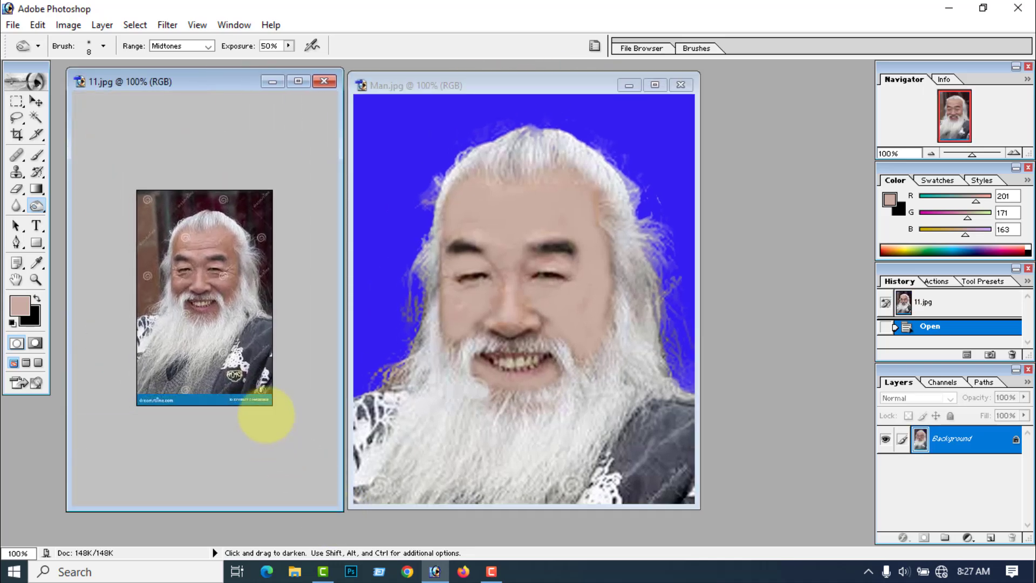
{"action": "scroll", "coordinate": [231, 347], "scroll_direction": "down", "scroll_amount": 1}
{"action": "scroll", "coordinate": [219, 341], "scroll_direction": "up", "scroll_amount": 2}
{"action": "scroll", "coordinate": [219, 341], "scroll_direction": "up", "scroll_amount": 2}
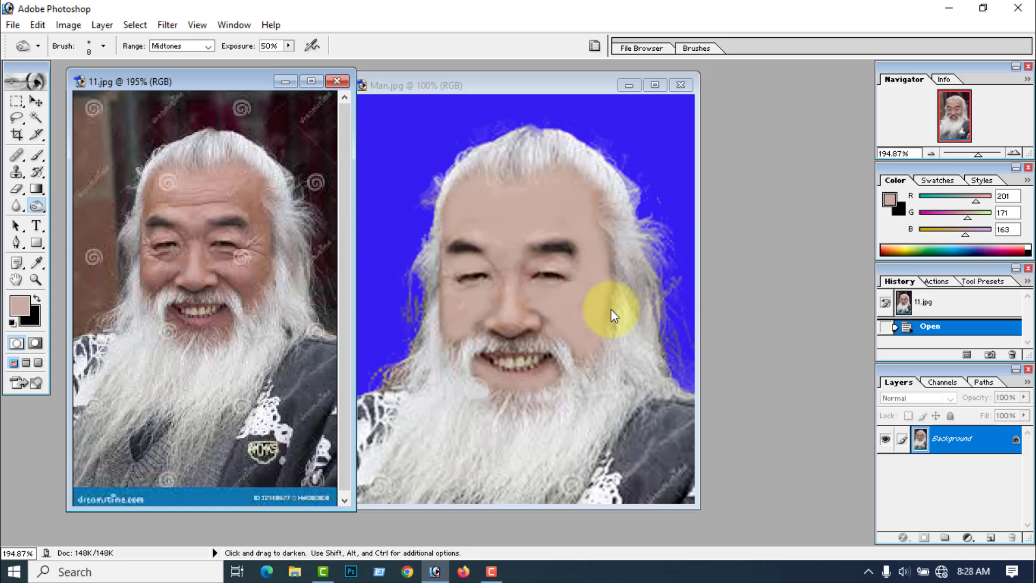
Close both the Man and 11 images and reset the foreground and background colors to black and white.
{"action": "left_click", "coordinate": [681, 85]}
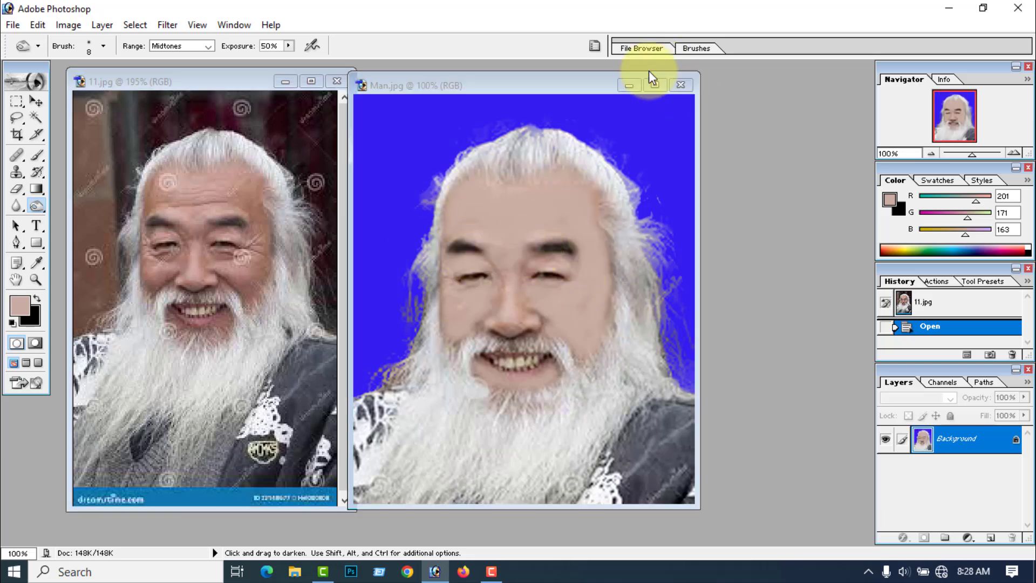
{"action": "left_click", "coordinate": [338, 82]}
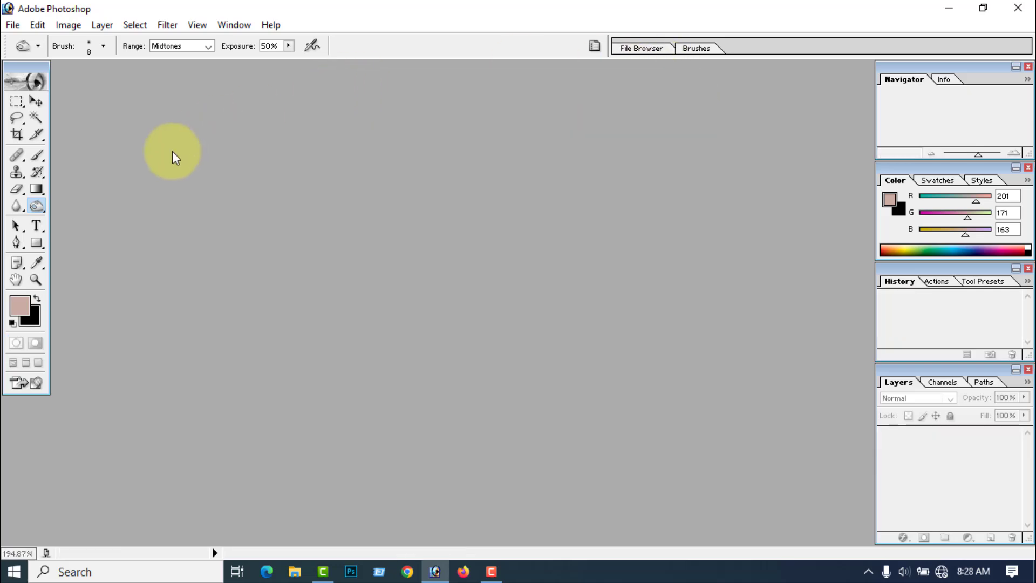
{"action": "left_click", "coordinate": [11, 324]}
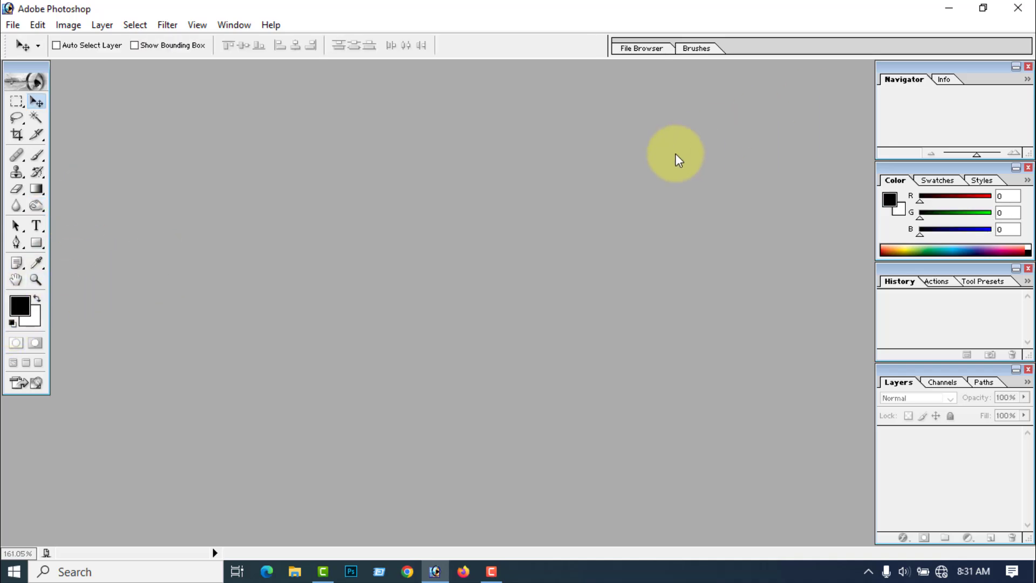
Open the black acne image from the Desktop in a maximized window and enlarge the portrait to about 177%.
{"action": "left_click", "coordinate": [13, 25]}
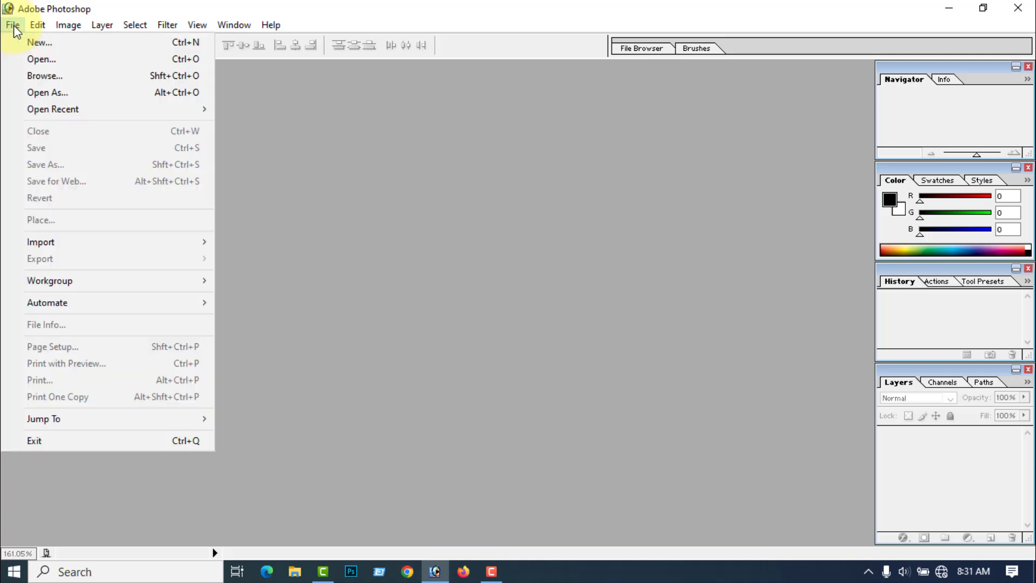
{"action": "left_click", "coordinate": [38, 53]}
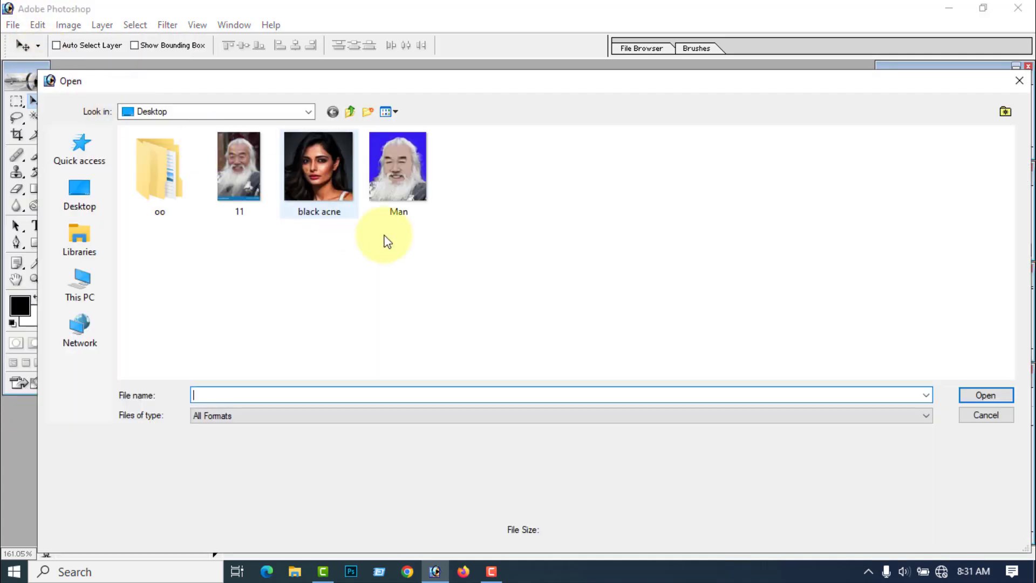
{"action": "left_click", "coordinate": [297, 166]}
{"action": "left_click", "coordinate": [987, 396]}
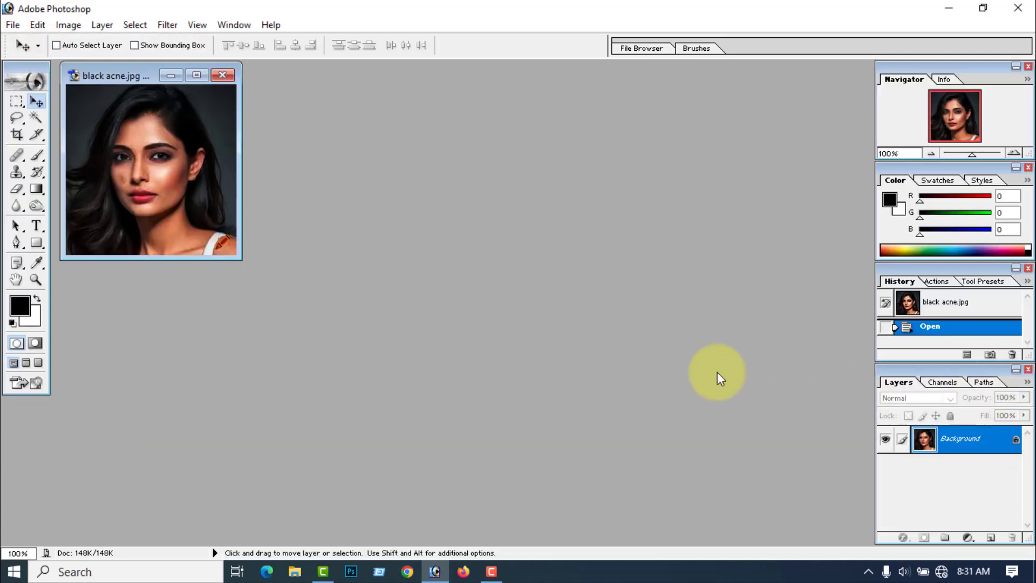
{"action": "left_click", "coordinate": [197, 76]}
{"action": "scroll", "coordinate": [335, 226], "scroll_direction": "up", "scroll_amount": 3}
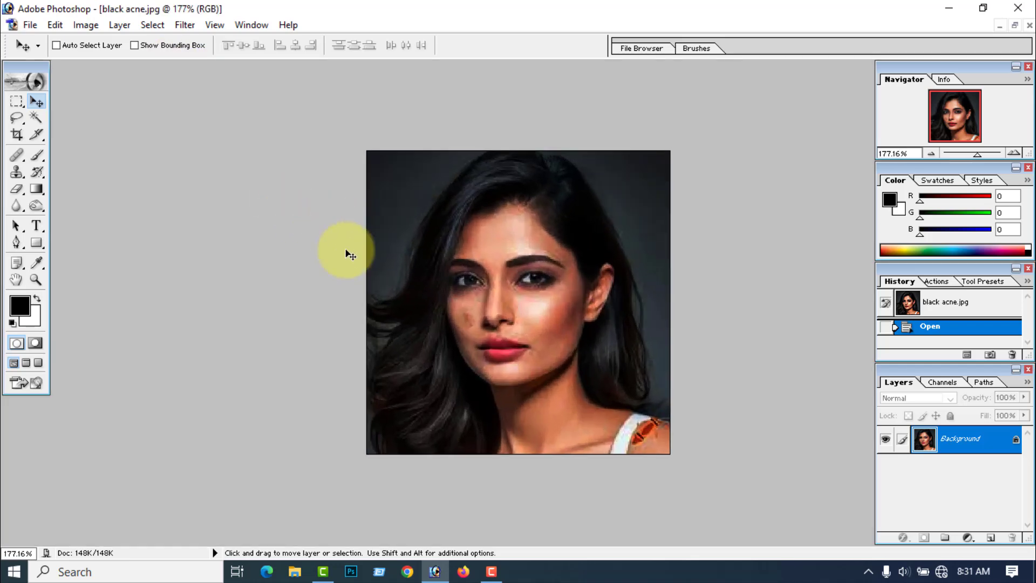
Convert the Background into the regular layer Layer 0 and duplicate it.
{"action": "double_click", "coordinate": [1016, 444]}
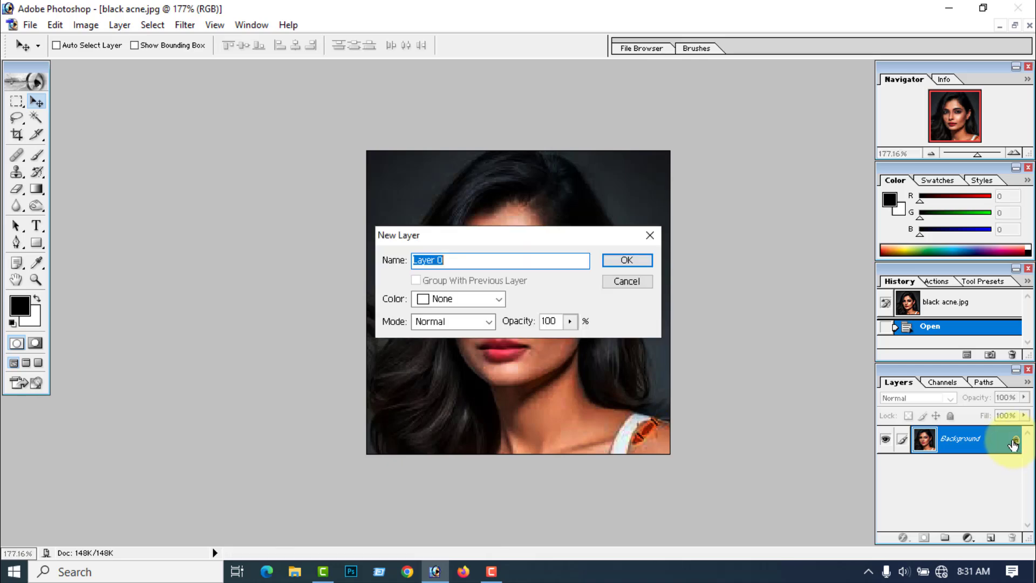
{"action": "left_click", "coordinate": [634, 260]}
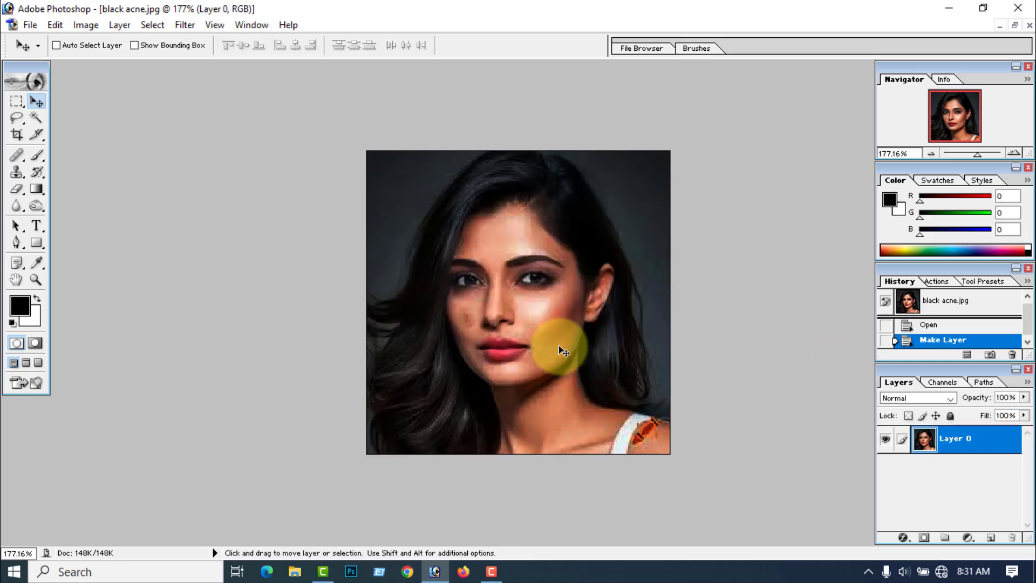
{"action": "key", "text": "ctrl+j"}
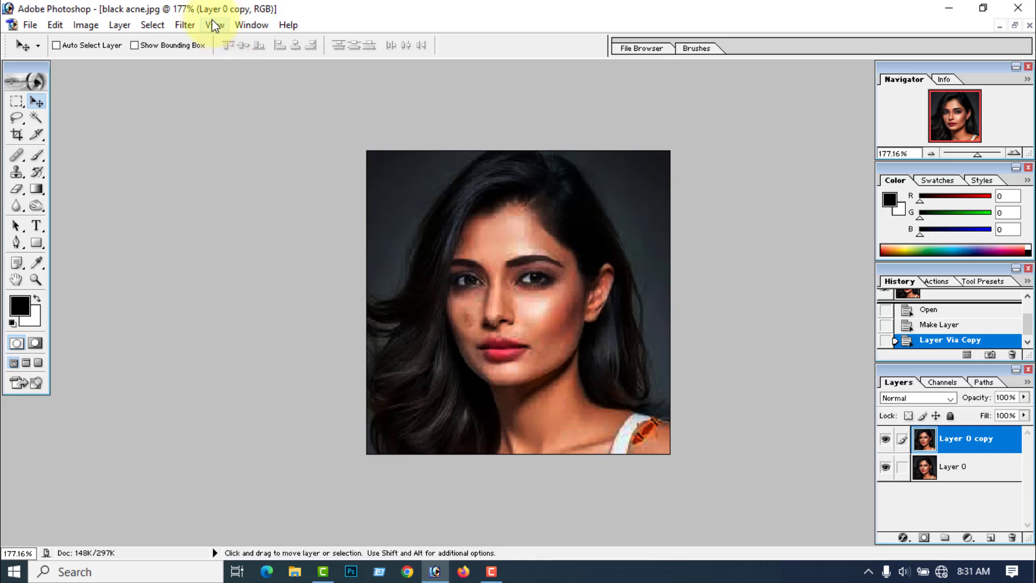
Apply a Gaussian Blur to the duplicated layer, strong enough to smooth out the woman's skin blemishes.
{"action": "left_click", "coordinate": [185, 25]}
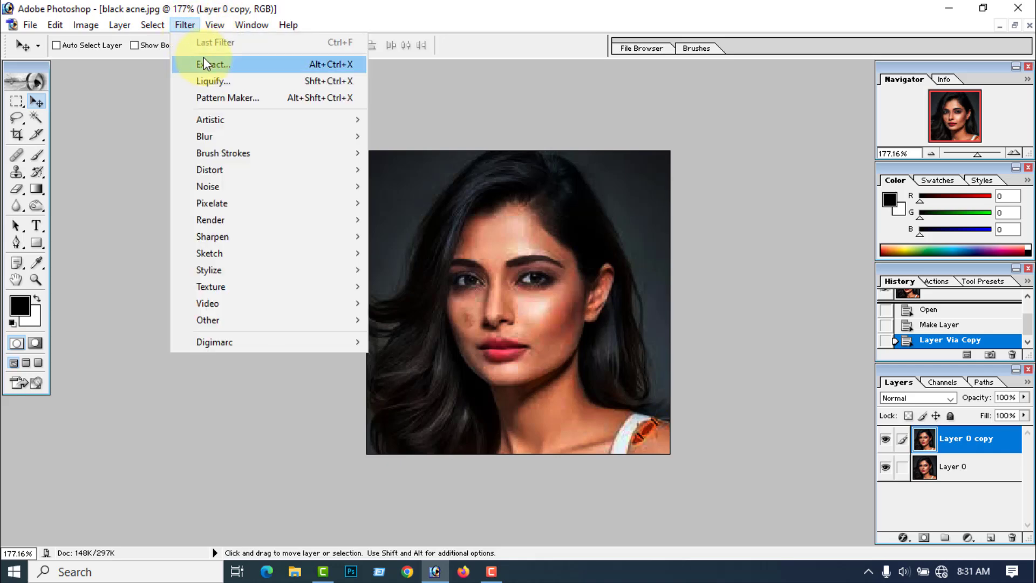
{"action": "mouse_move", "coordinate": [212, 140]}
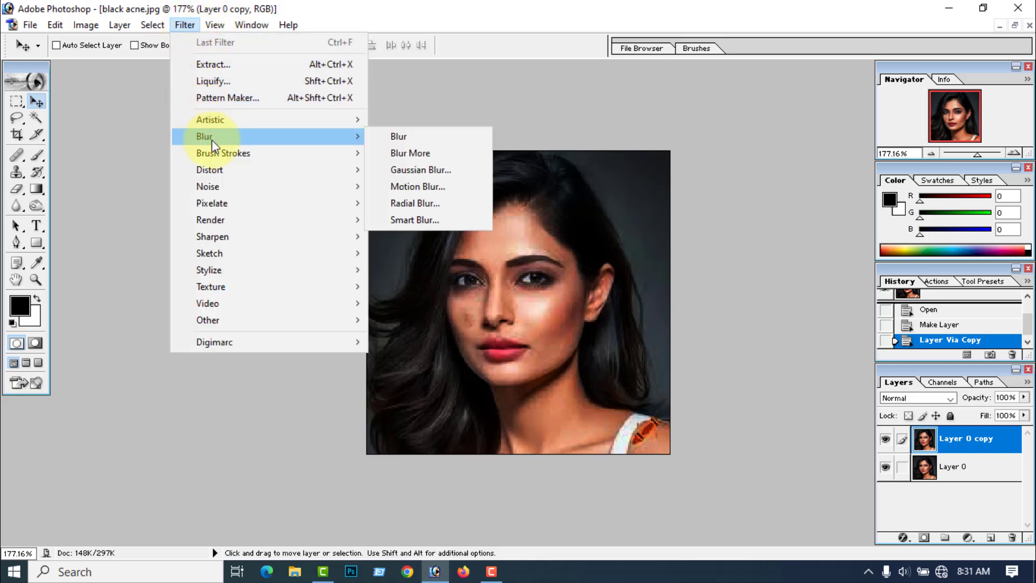
{"action": "left_click", "coordinate": [416, 170]}
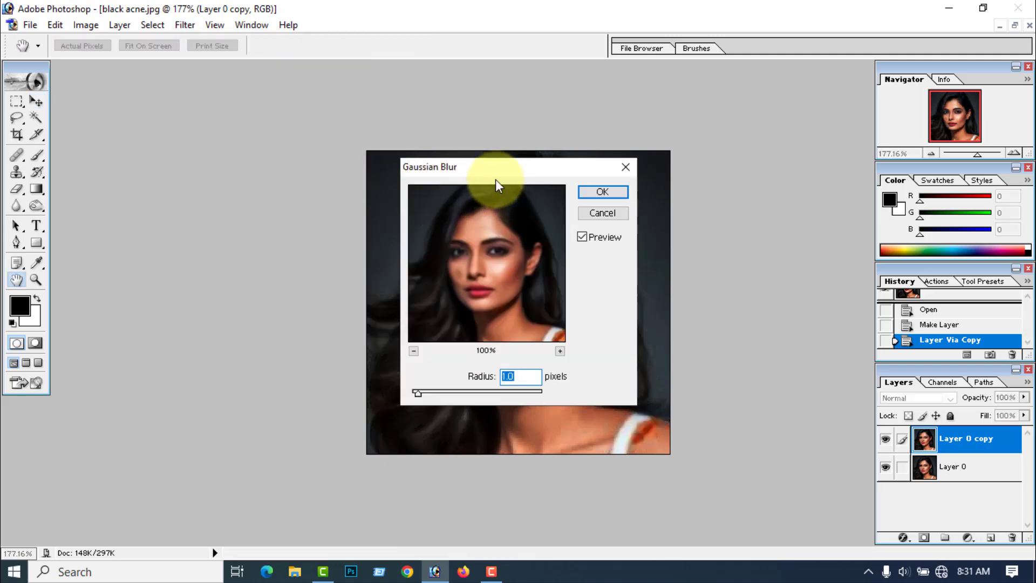
{"action": "left_click_drag", "start_coordinate": [496, 171], "coordinate": [197, 170]}
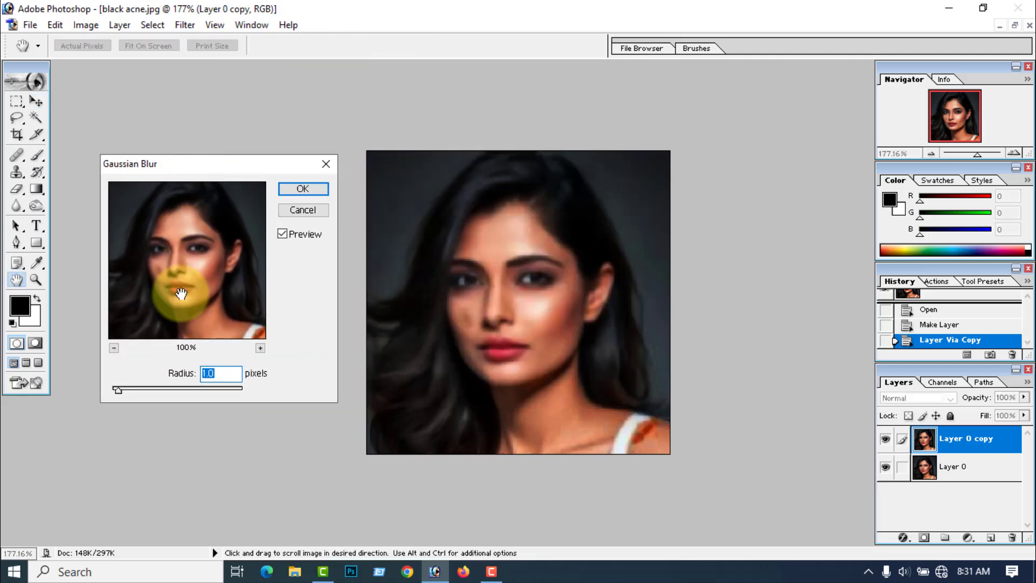
{"action": "left_click_drag", "start_coordinate": [114, 390], "coordinate": [114, 390]}
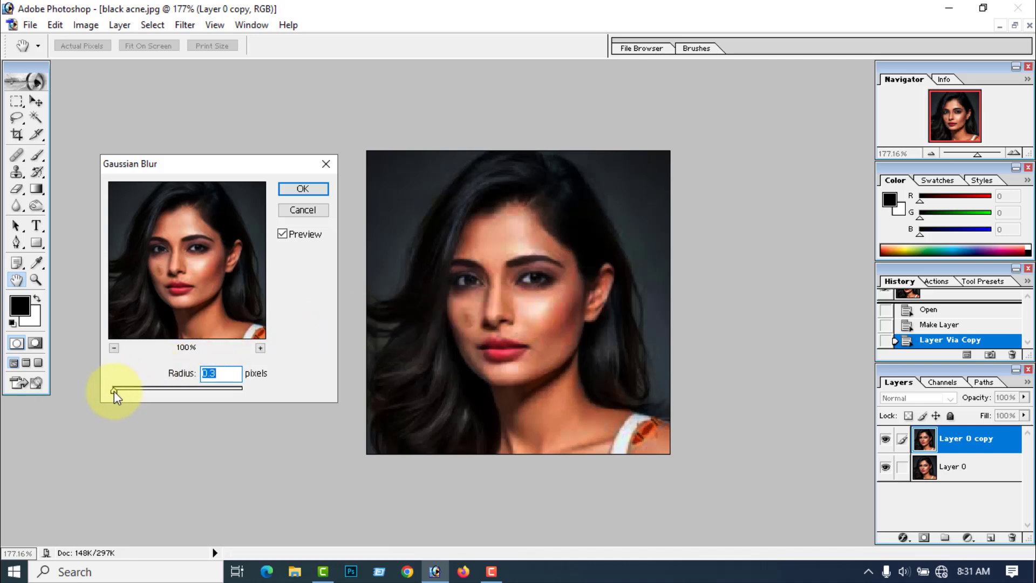
{"action": "left_click_drag", "start_coordinate": [114, 390], "coordinate": [129, 391]}
{"action": "left_click", "coordinate": [301, 190]}
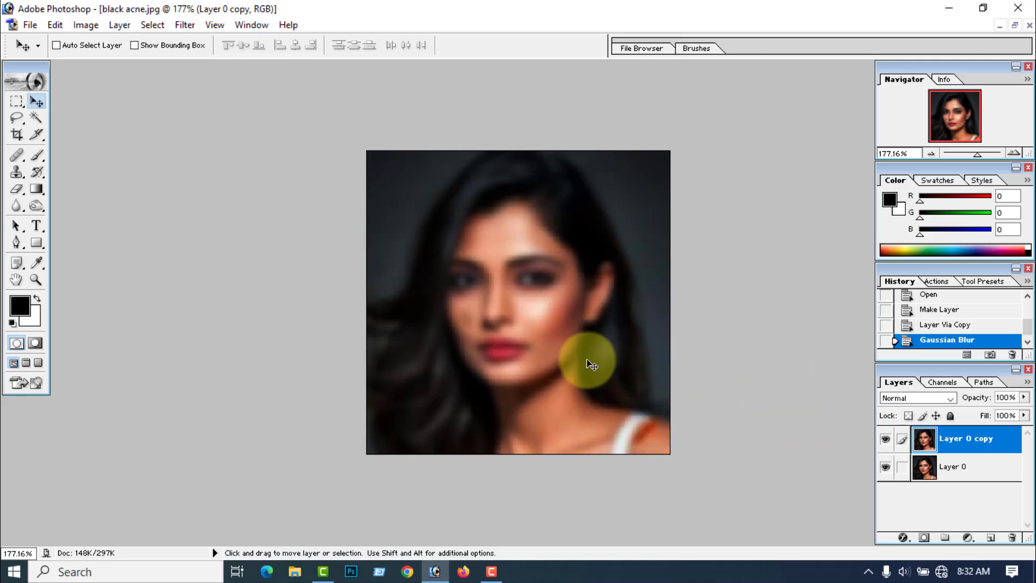
Add a layer mask to the blurred copy and invert it to black to hide the blur.
{"action": "left_click", "coordinate": [925, 539]}
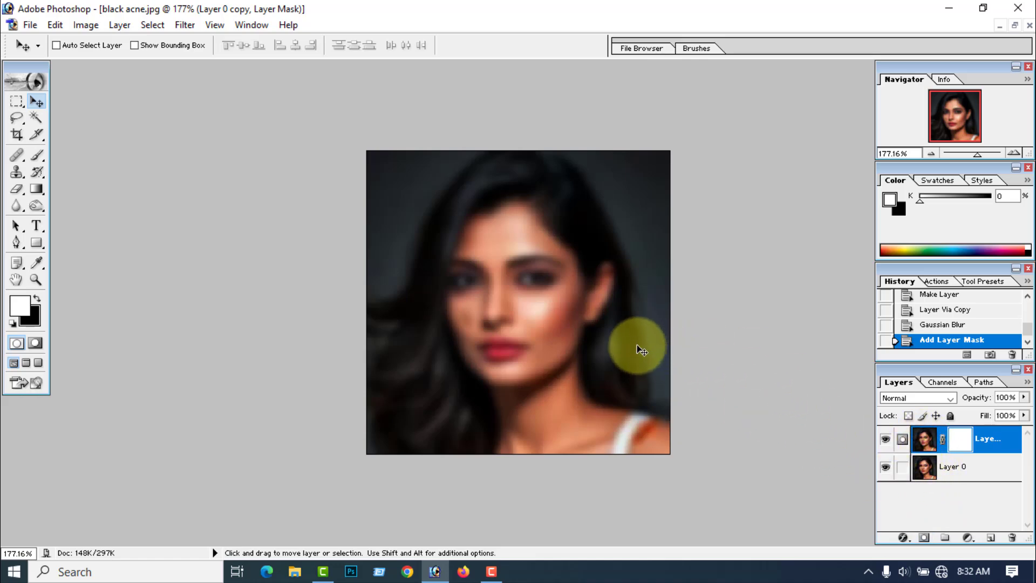
{"action": "left_click", "coordinate": [86, 25]}
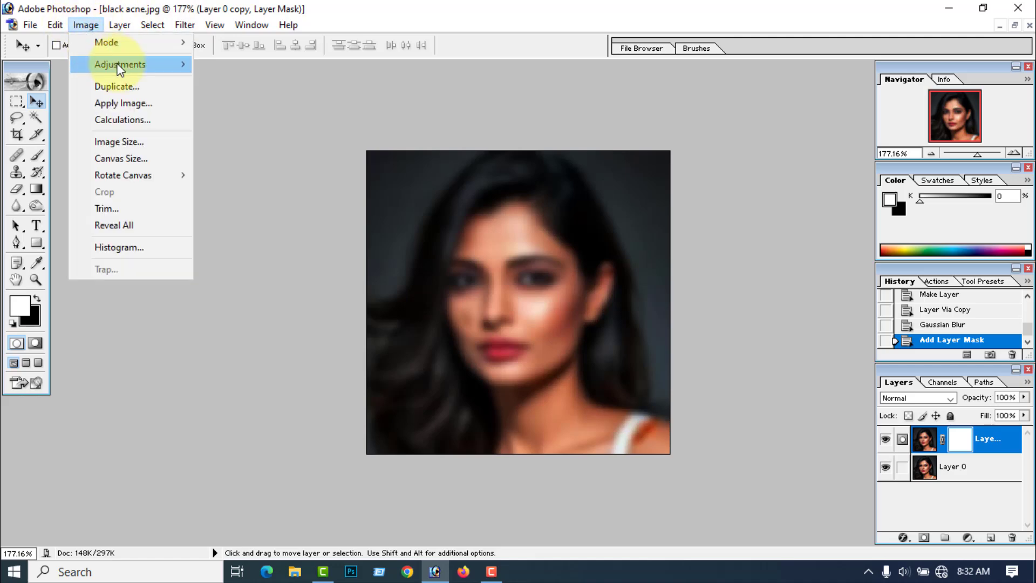
{"action": "mouse_move", "coordinate": [120, 67]}
{"action": "left_click", "coordinate": [238, 292]}
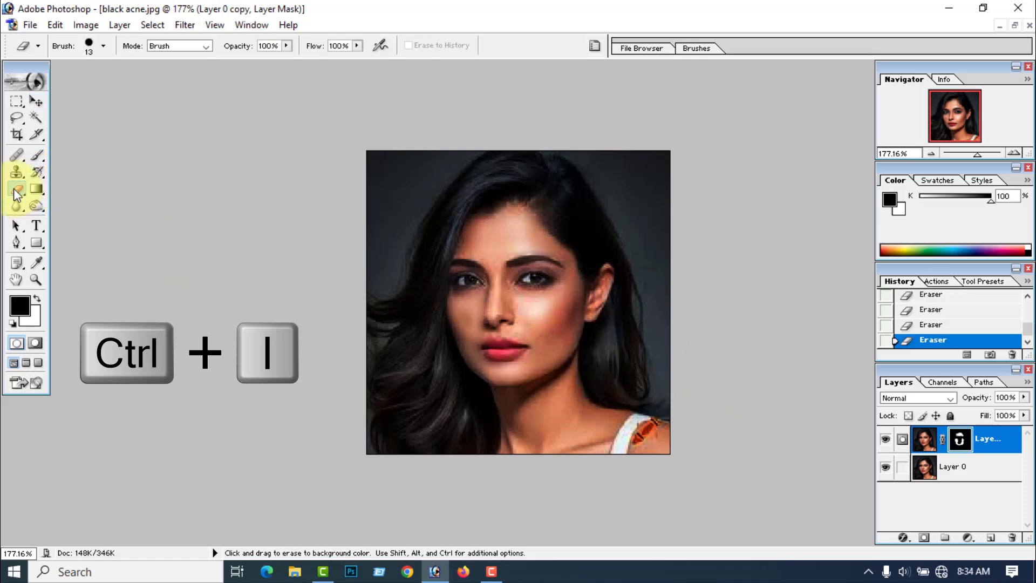
Keep black as the foreground color and erase the mask over the woman's skin with a 13 px Eraser at 100% opacity.
{"action": "left_click", "coordinate": [23, 305]}
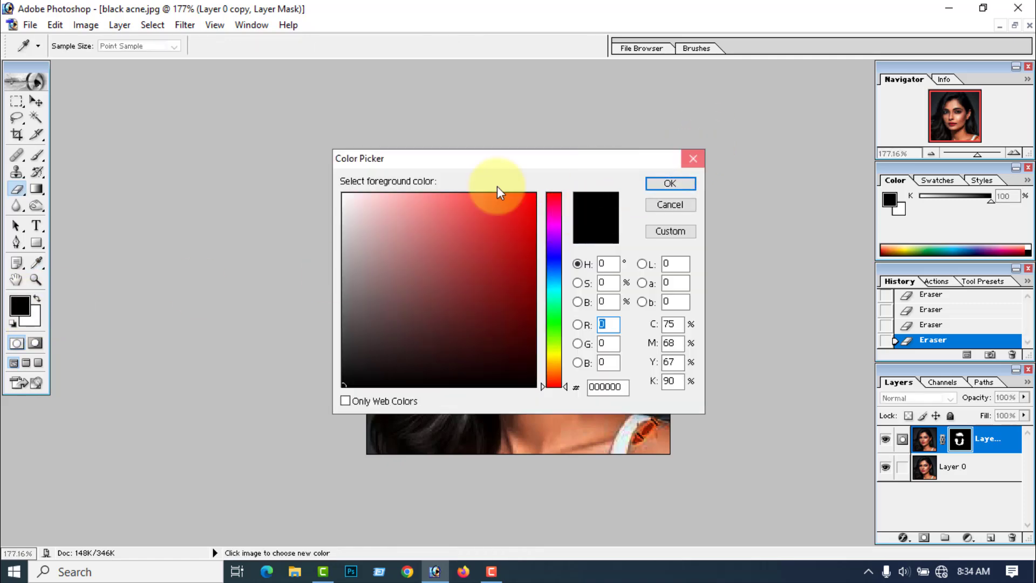
{"action": "key", "text": "Return"}
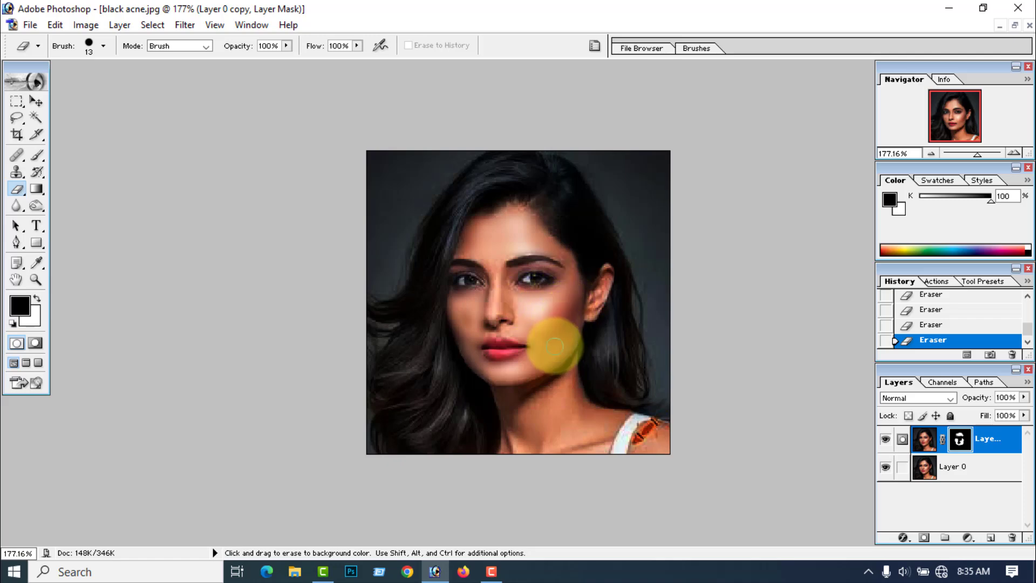
{"action": "key", "text": "ctrl+plus"}
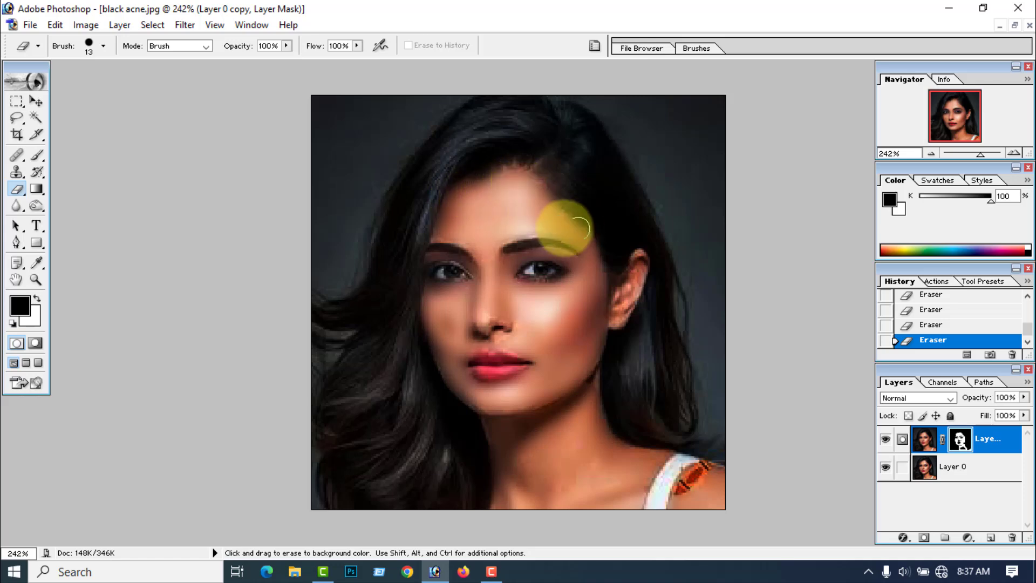
{"action": "scroll", "coordinate": [567, 406], "scroll_direction": "down", "scroll_amount": 2}
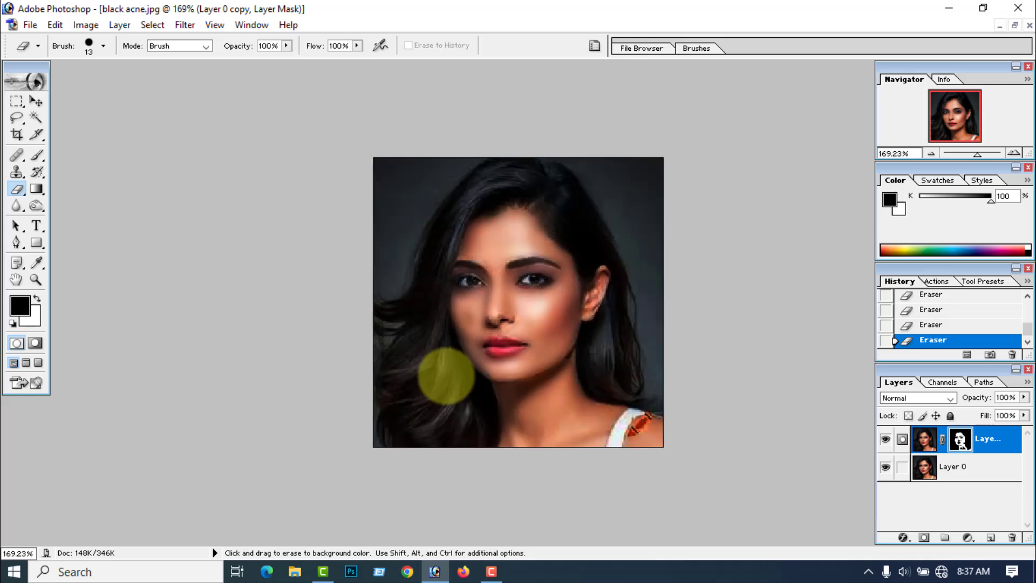
Flatten the masked blur layer and the original portrait into a single background.
{"action": "left_click", "coordinate": [120, 25]}
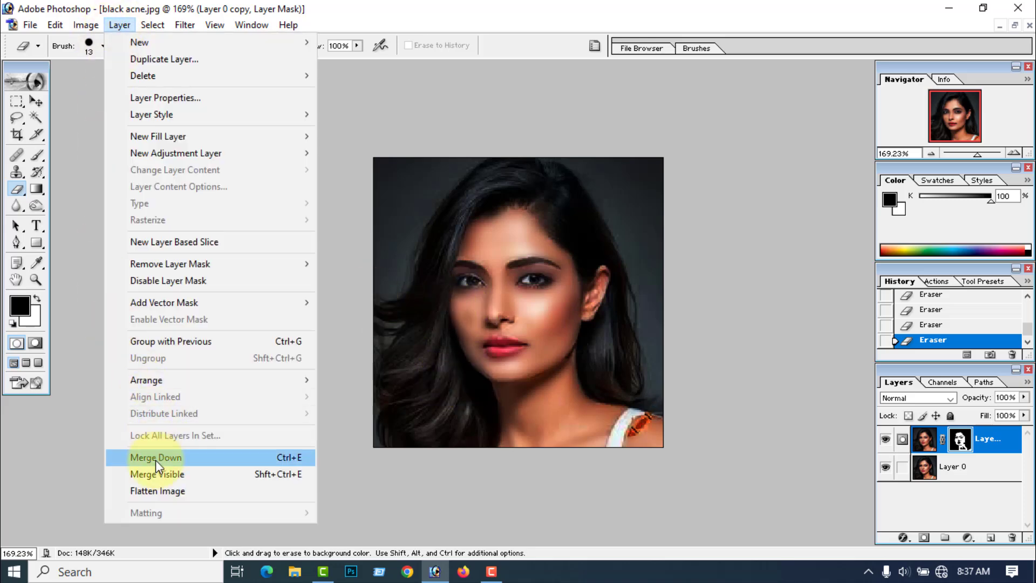
{"action": "left_click", "coordinate": [157, 493]}
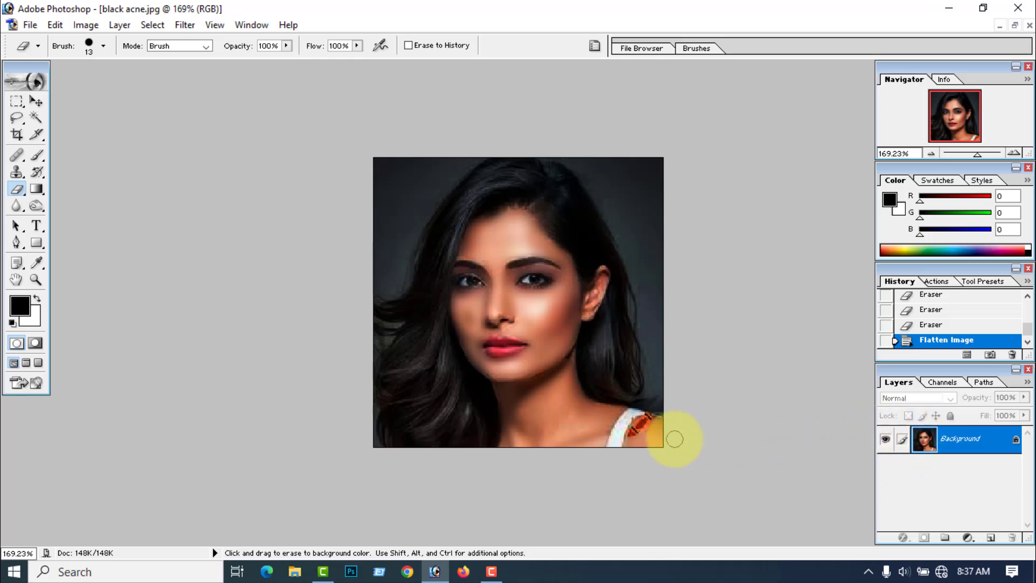
{"action": "scroll", "coordinate": [672, 434], "scroll_direction": "up", "scroll_amount": 1}
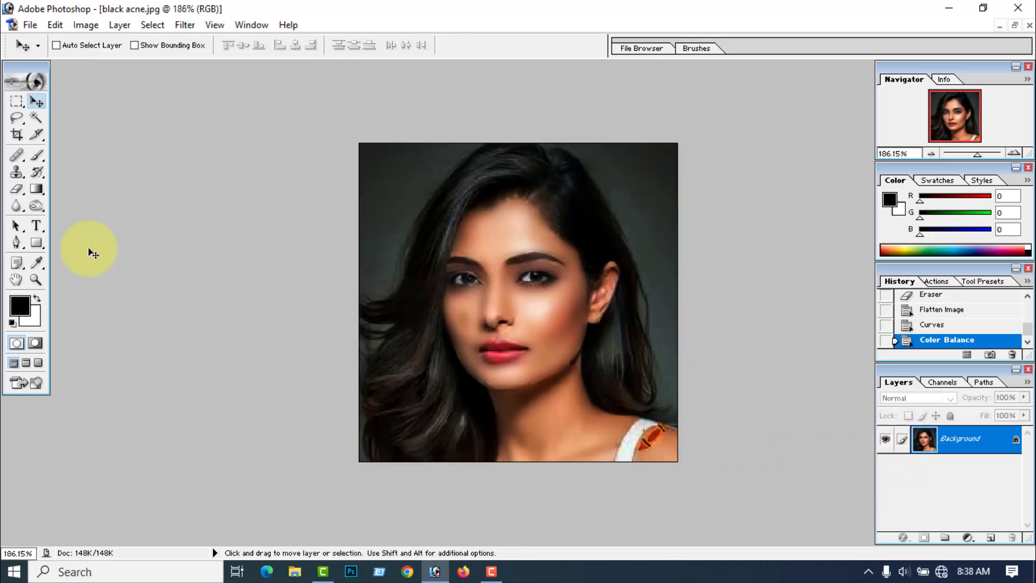
Set the Brush tool to an 11 px diameter and sample the light skin tone of the woman's cheek as foreground color.
{"action": "left_click", "coordinate": [37, 157]}
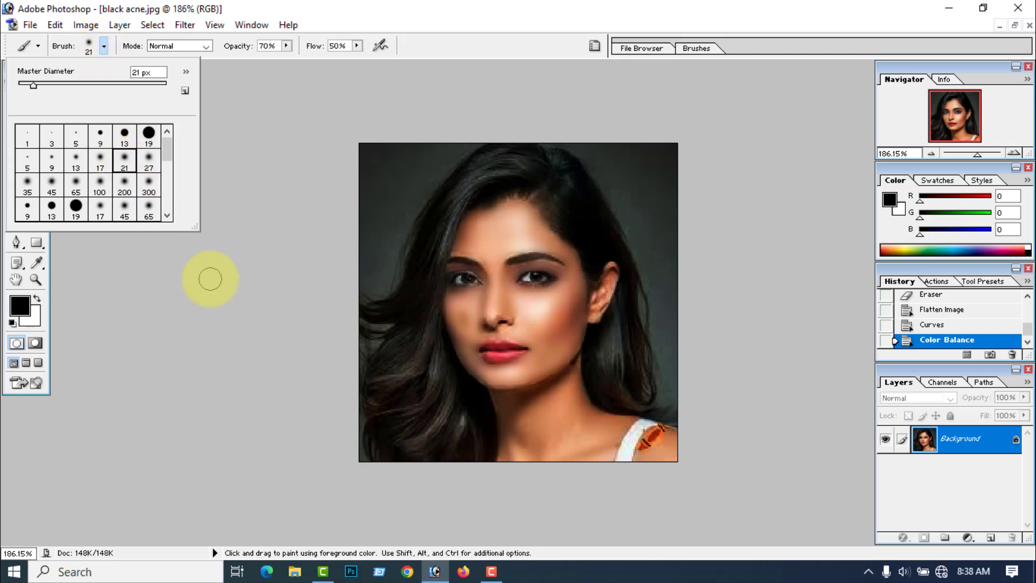
{"action": "left_click", "coordinate": [87, 273]}
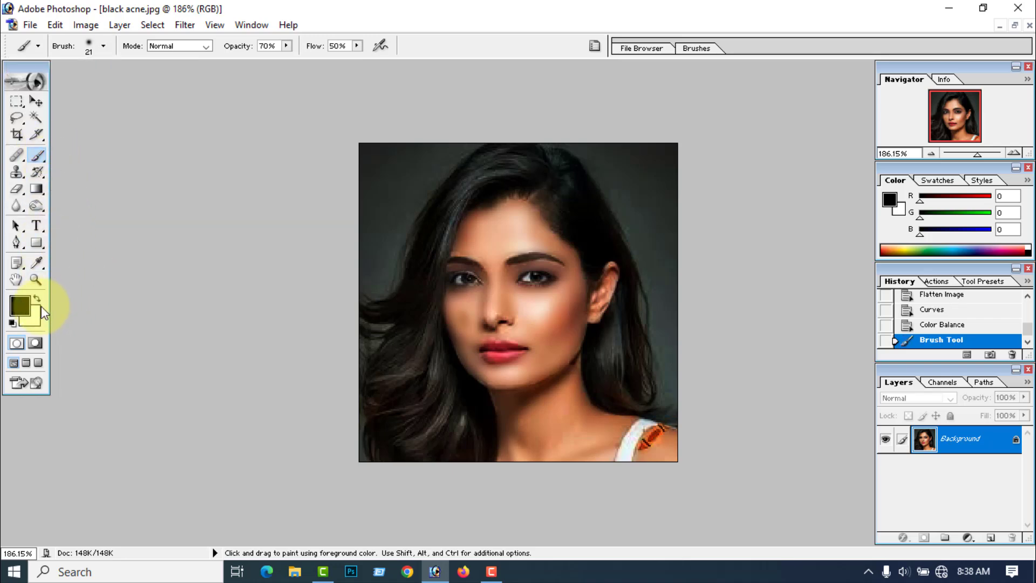
{"action": "left_click", "coordinate": [36, 297]}
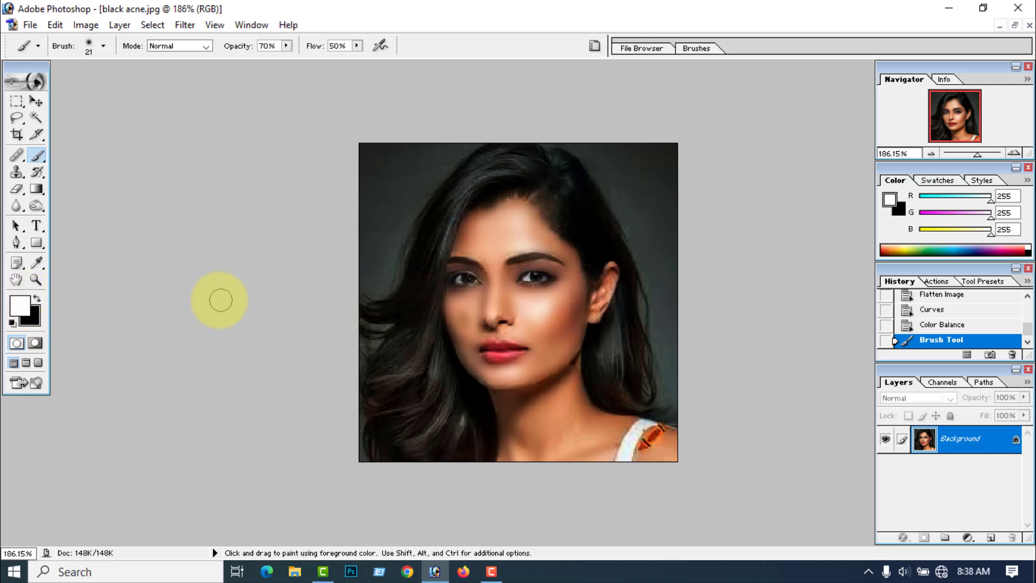
{"action": "scroll", "coordinate": [215, 324], "scroll_direction": "down", "scroll_amount": 3}
{"action": "scroll", "coordinate": [213, 320], "scroll_direction": "up", "scroll_amount": 2}
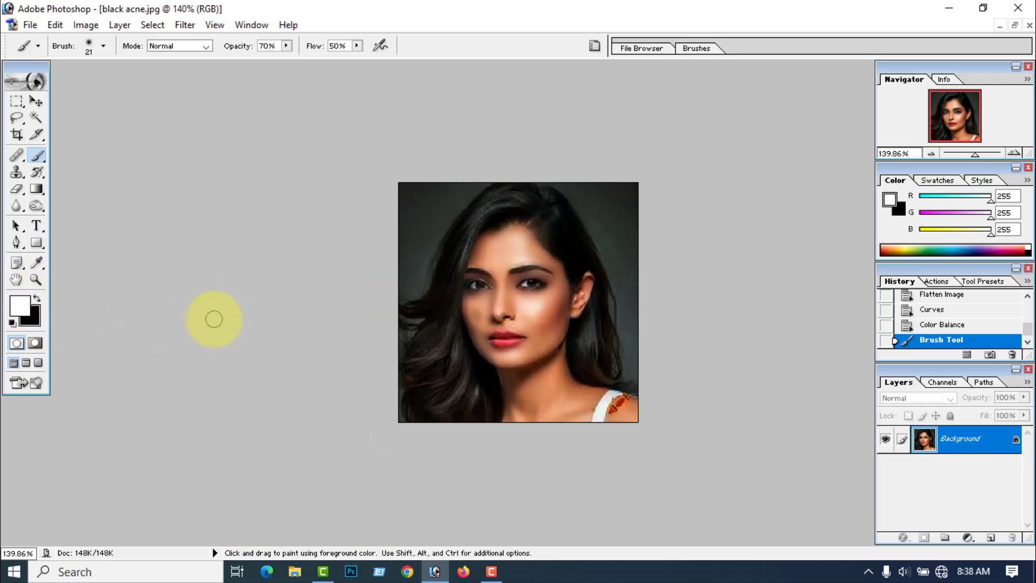
{"action": "scroll", "coordinate": [214, 319], "scroll_direction": "up", "scroll_amount": 1}
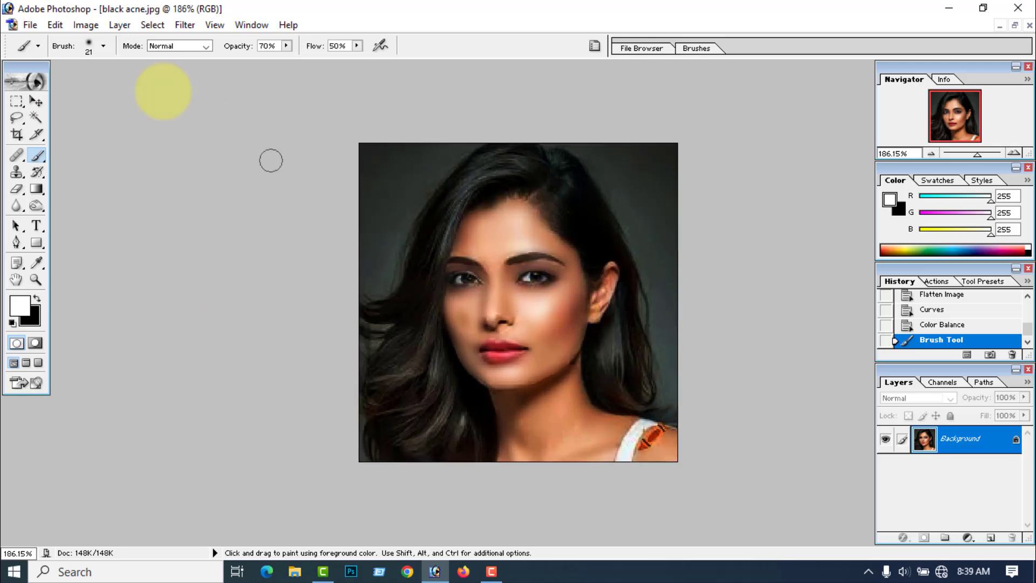
{"action": "left_click", "coordinate": [104, 47]}
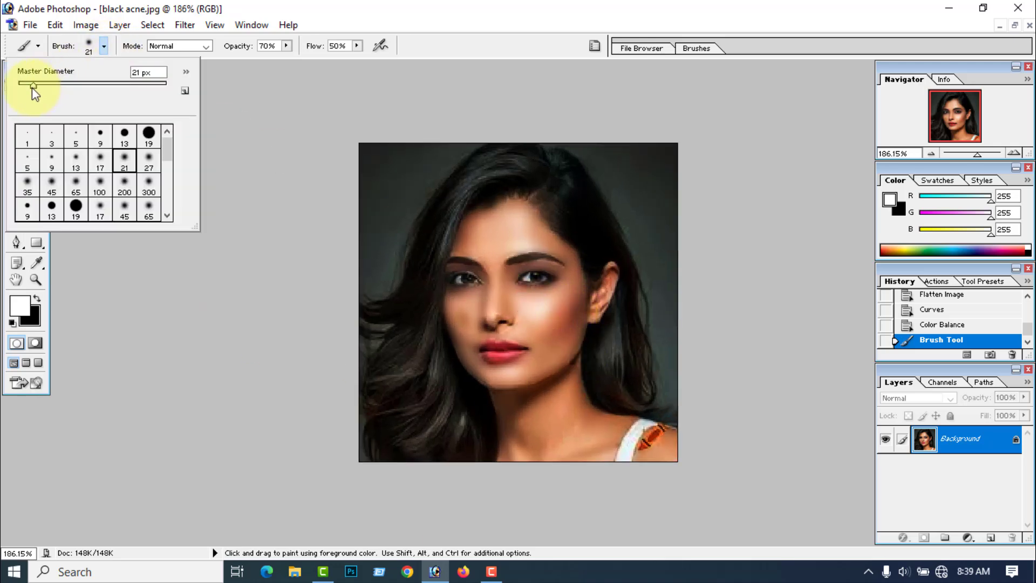
{"action": "left_click_drag", "start_coordinate": [32, 86], "coordinate": [26, 86]}
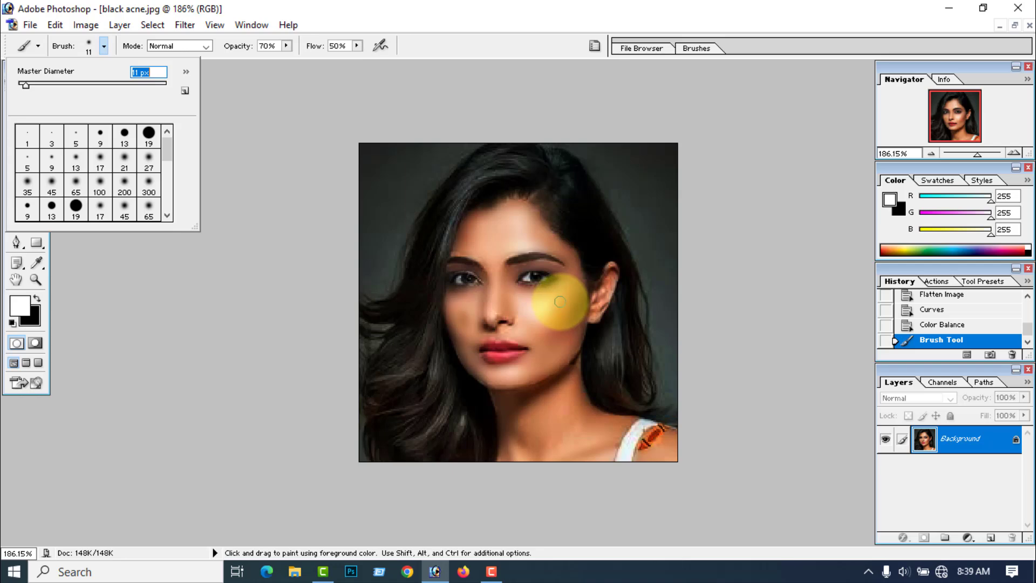
{"action": "left_click", "coordinate": [560, 300], "text": "alt"}
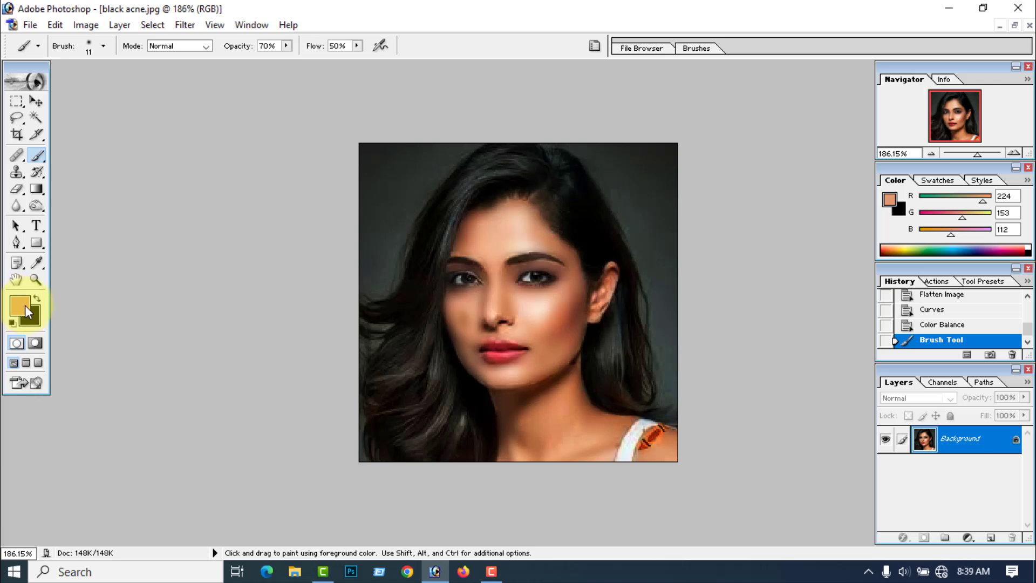
Paint the sampled skin tone over the woman's forehead up to the hairline to even it out.
{"action": "mouse_move", "coordinate": [479, 243]}
{"action": "left_mouse_down"}
{"action": "mouse_move", "coordinate": [462, 240]}
{"action": "mouse_move", "coordinate": [474, 221]}
{"action": "mouse_move", "coordinate": [471, 242]}
{"action": "left_mouse_up"}
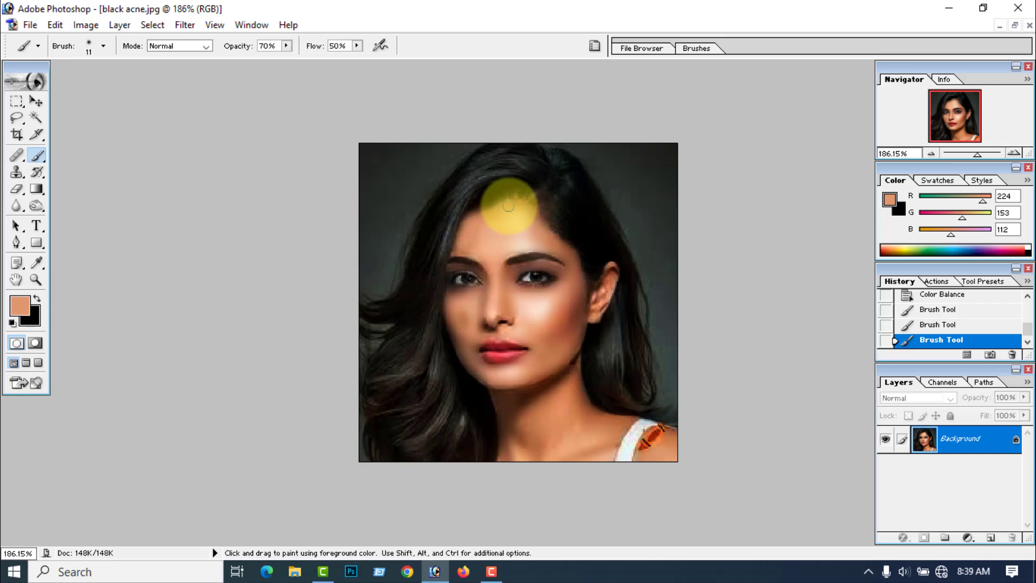
{"action": "mouse_move", "coordinate": [508, 205]}
{"action": "left_mouse_down"}
{"action": "mouse_move", "coordinate": [553, 245]}
{"action": "mouse_move", "coordinate": [532, 227]}
{"action": "left_mouse_up"}
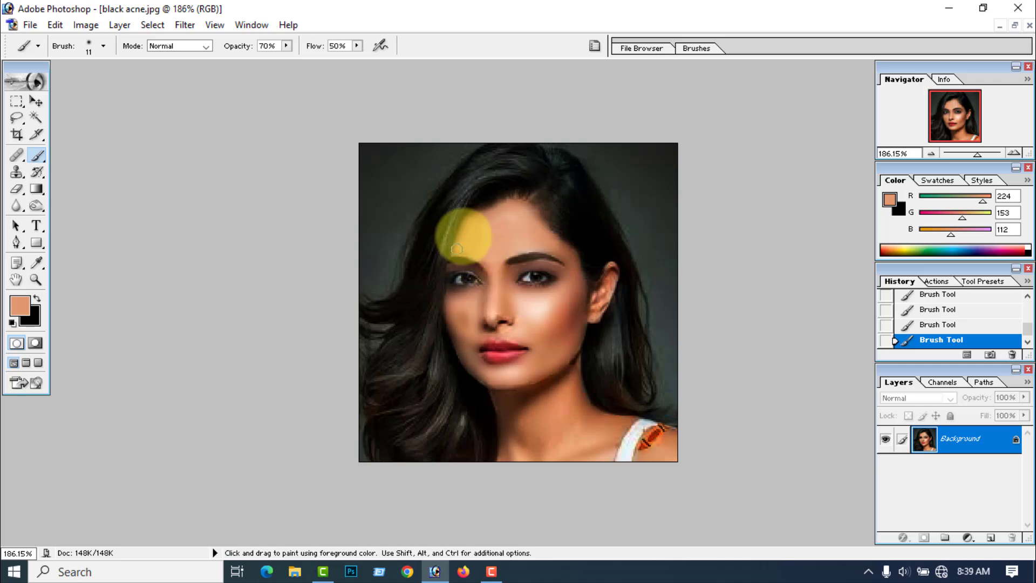
{"action": "mouse_move", "coordinate": [457, 249]}
{"action": "left_mouse_down"}
{"action": "mouse_move", "coordinate": [473, 222]}
{"action": "mouse_move", "coordinate": [527, 226]}
{"action": "left_mouse_up"}
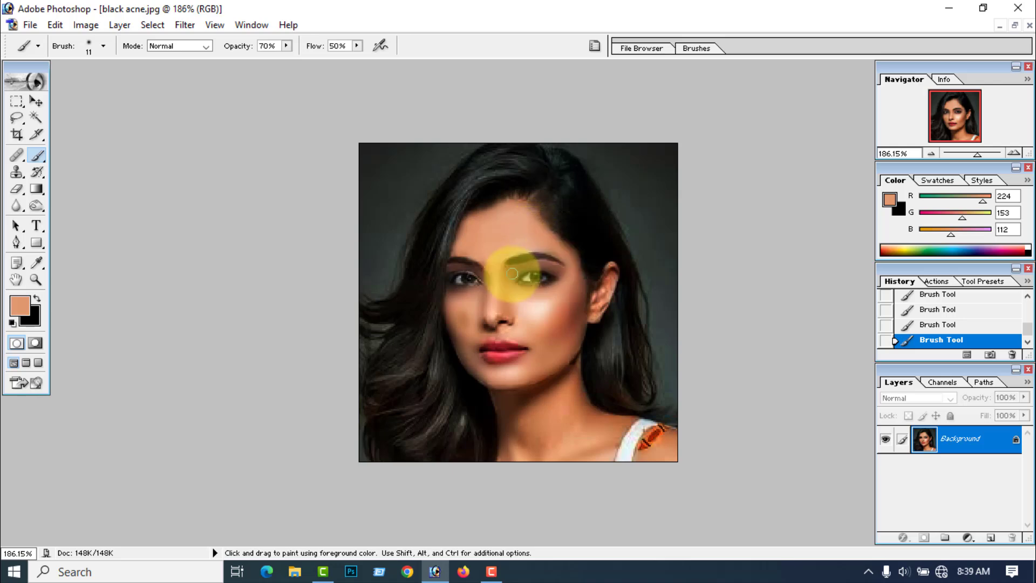
Paint the sampled skin tone over the cheeks, nose, chin and neck, using brush sizes of 8 px and 11 px.
{"action": "scroll", "coordinate": [512, 274], "scroll_direction": "up", "scroll_amount": 1}
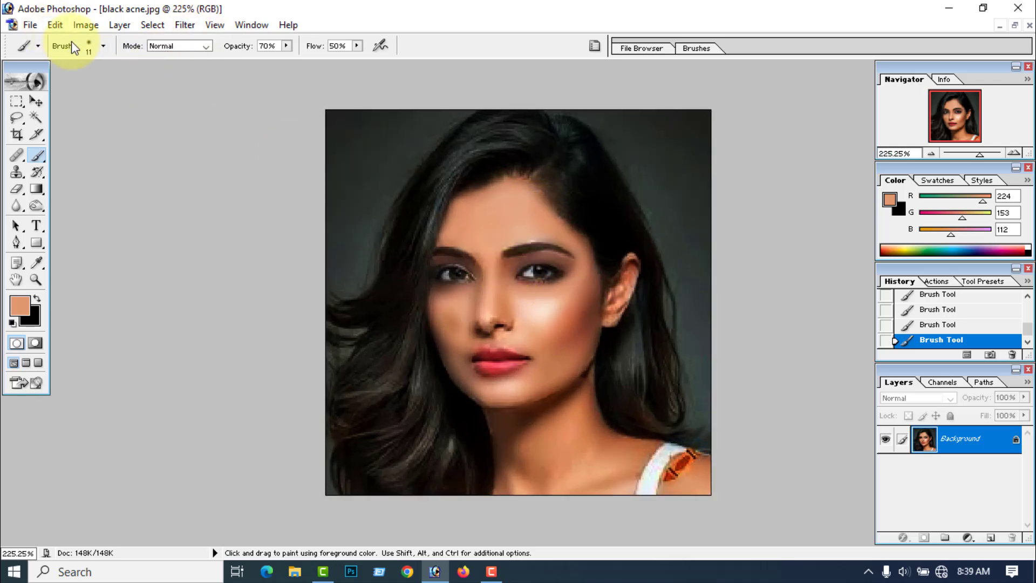
{"action": "left_click", "coordinate": [102, 48]}
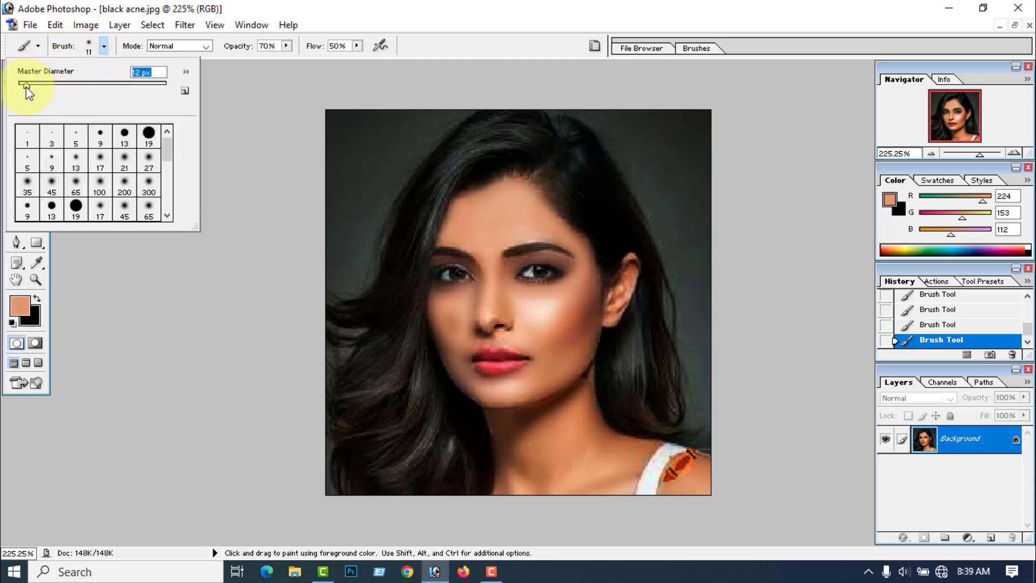
{"action": "left_click", "coordinate": [348, 220]}
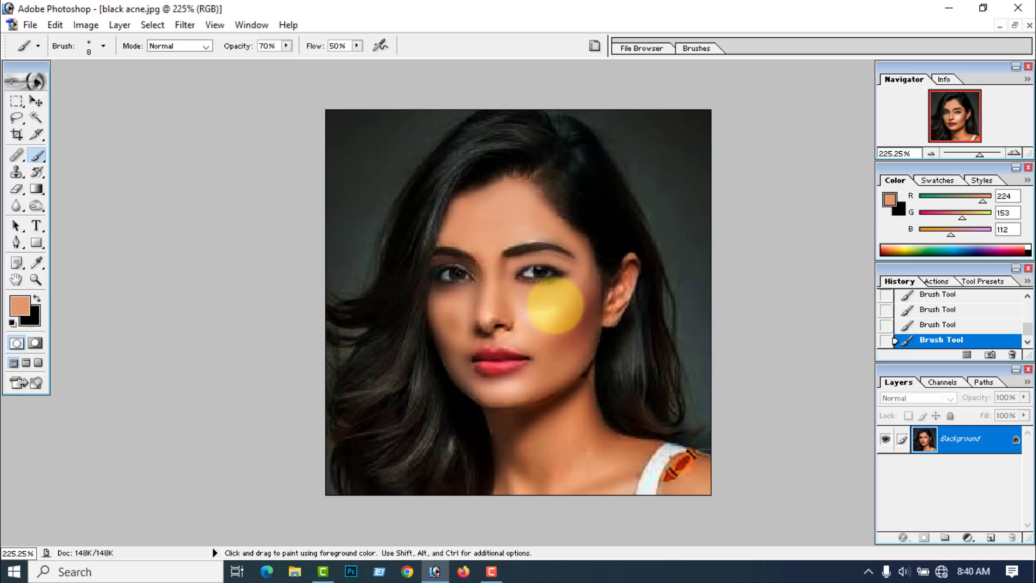
{"action": "left_click_drag", "start_coordinate": [520, 304], "coordinate": [553, 322]}
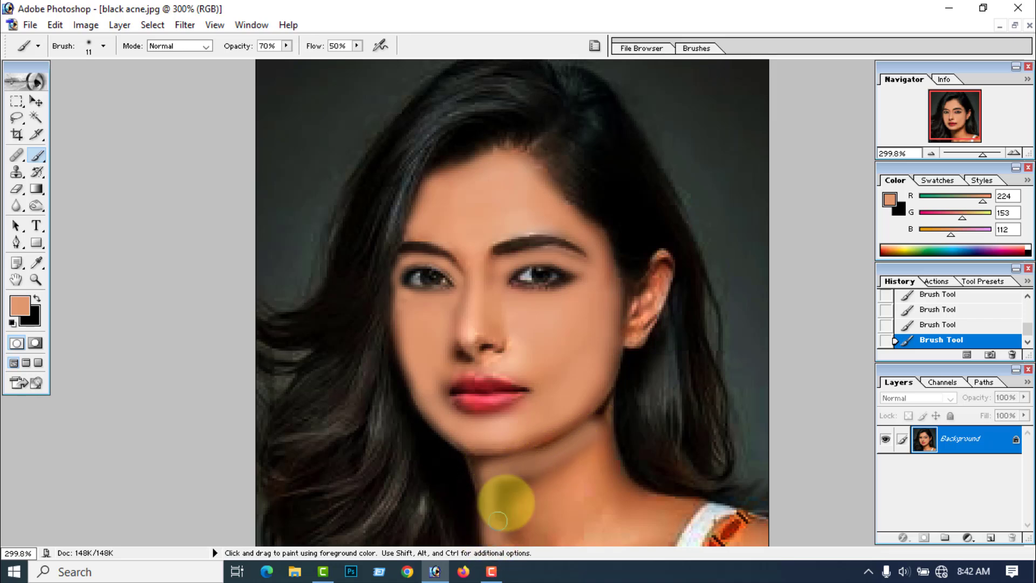
{"action": "key", "text": "ctrl+minus"}
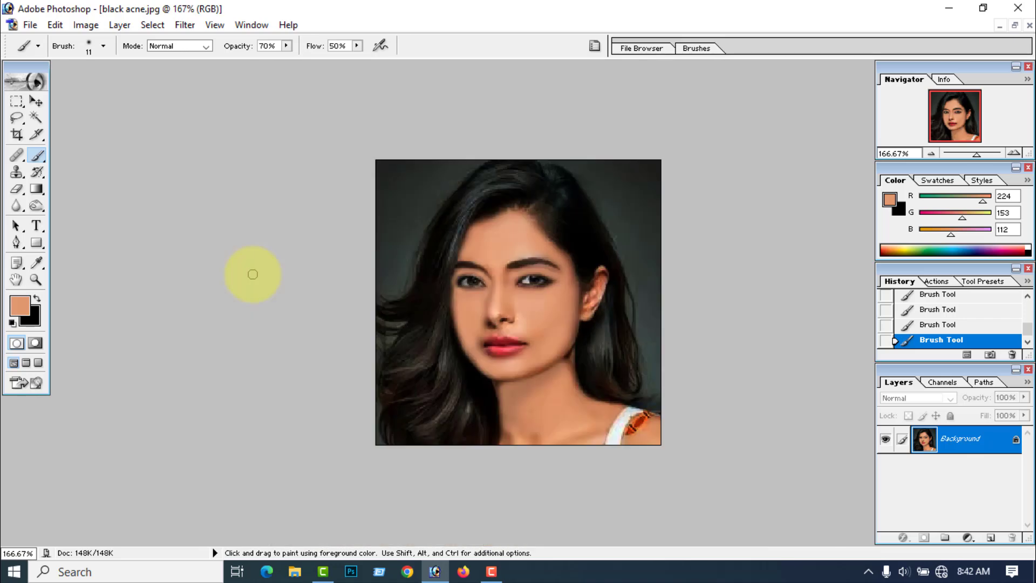
Apply a Hue/Saturation adjustment to the whole portrait with the master Hue set to +7.
{"action": "left_click", "coordinate": [92, 27]}
{"action": "mouse_move", "coordinate": [121, 63]}
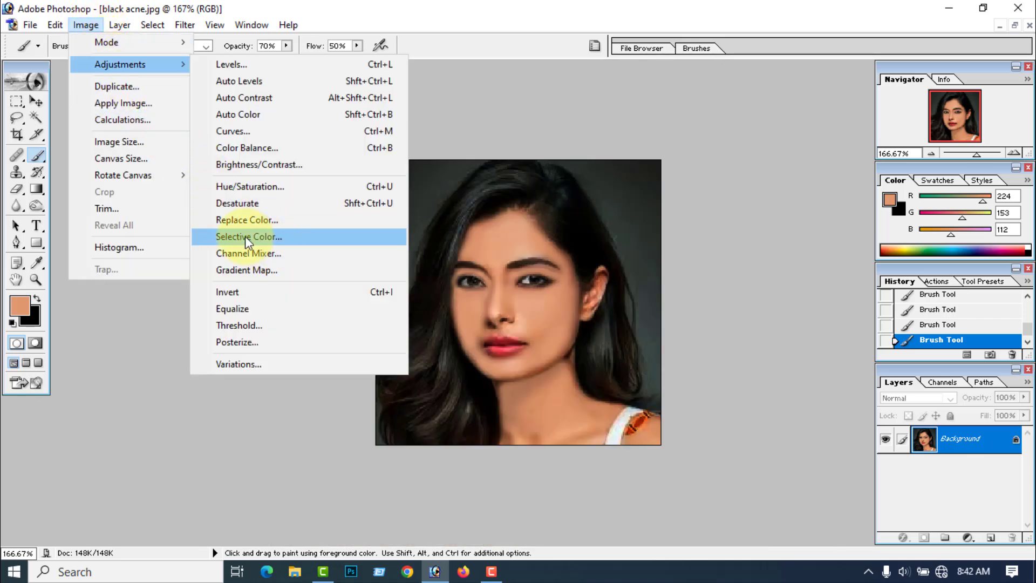
{"action": "left_click", "coordinate": [247, 189]}
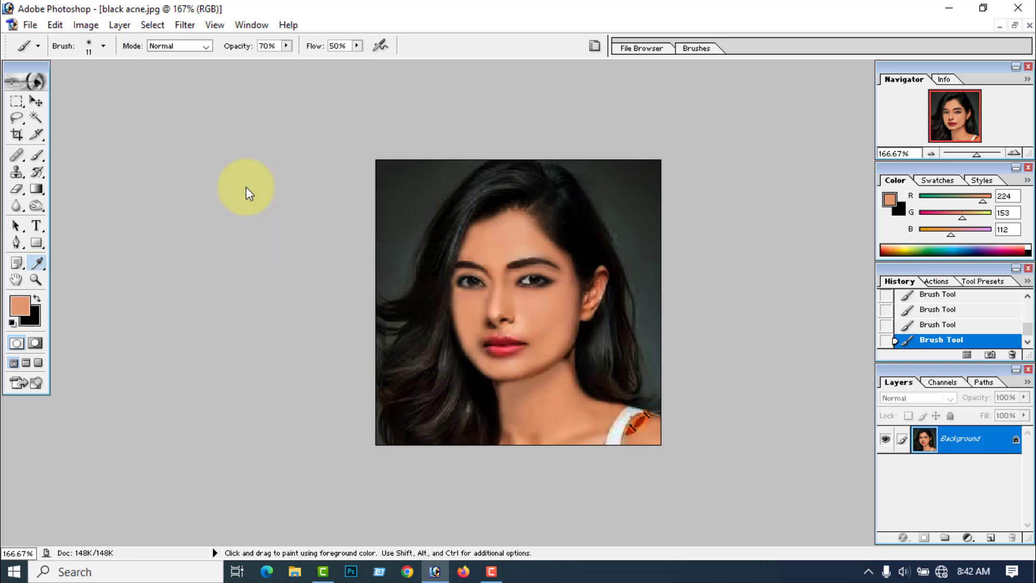
{"action": "left_click_drag", "start_coordinate": [200, 211], "coordinate": [206, 214]}
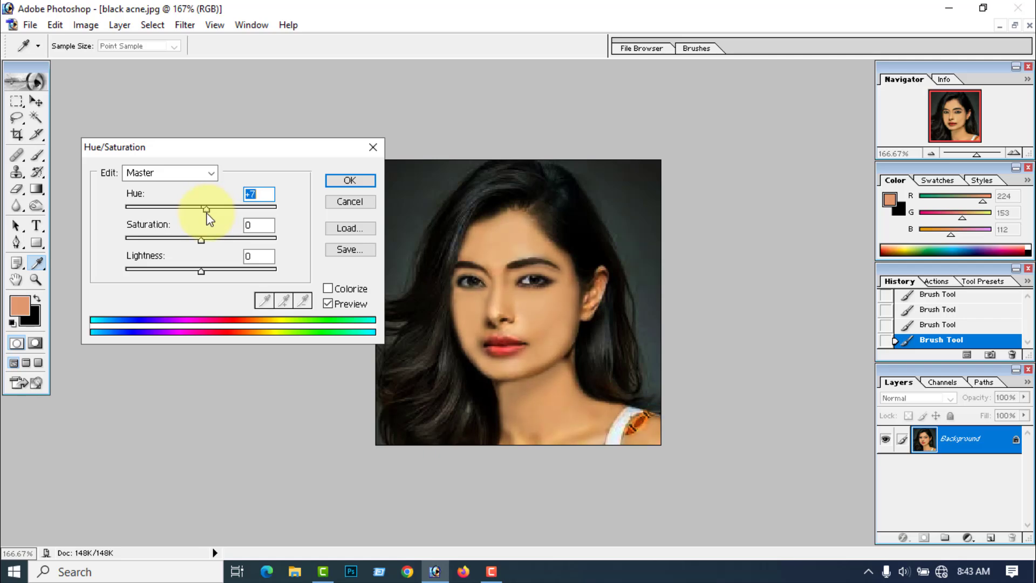
{"action": "left_click", "coordinate": [354, 186]}
{"action": "key", "text": "b"}
{"action": "scroll", "coordinate": [250, 228], "scroll_direction": "down", "scroll_amount": 3}
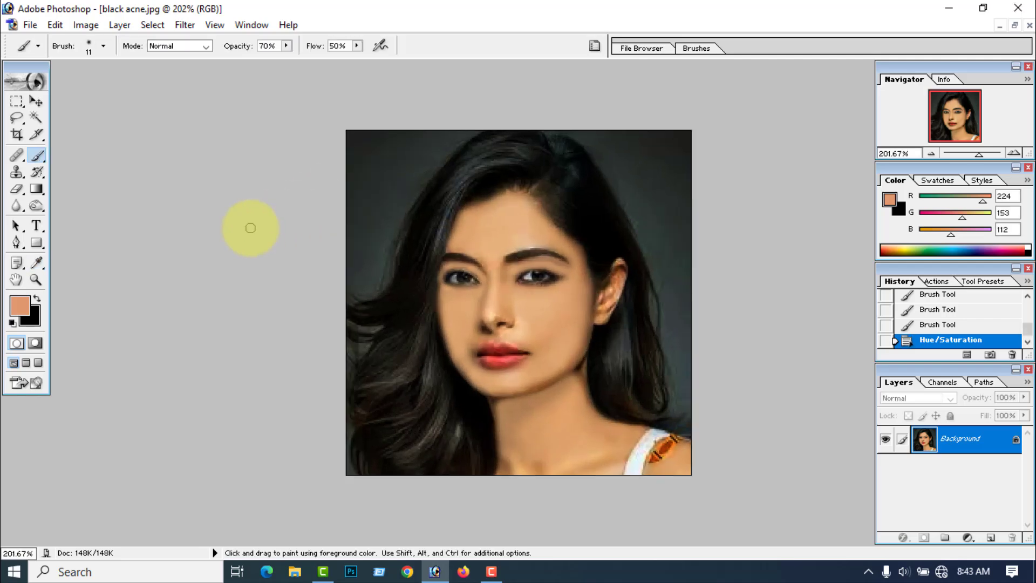
{"action": "scroll", "coordinate": [250, 228], "scroll_direction": "up", "scroll_amount": 2}
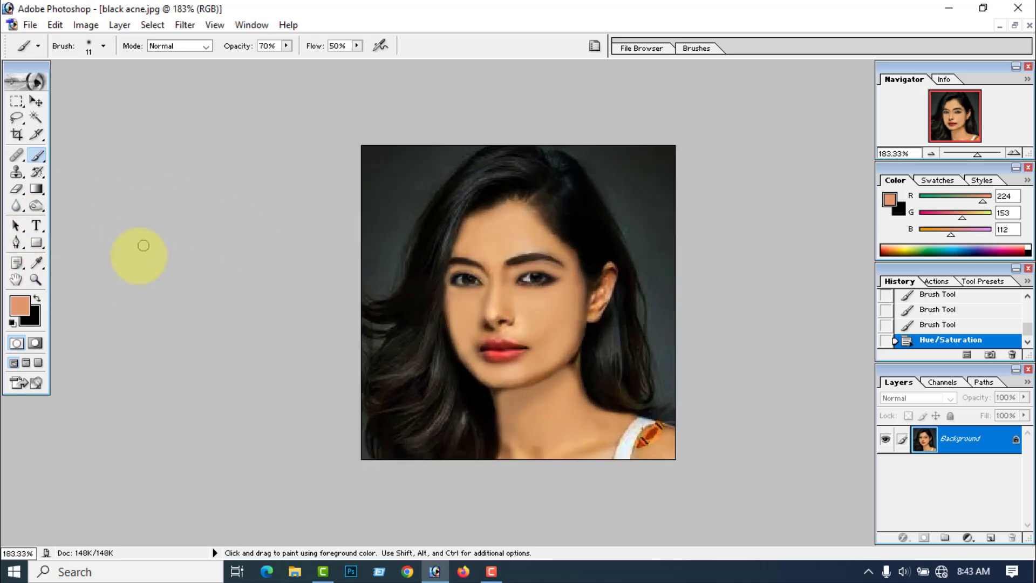
Darken the woman's eyebrows using the Burn tool with a 6 px brush on midtones.
{"action": "left_click", "coordinate": [42, 208]}
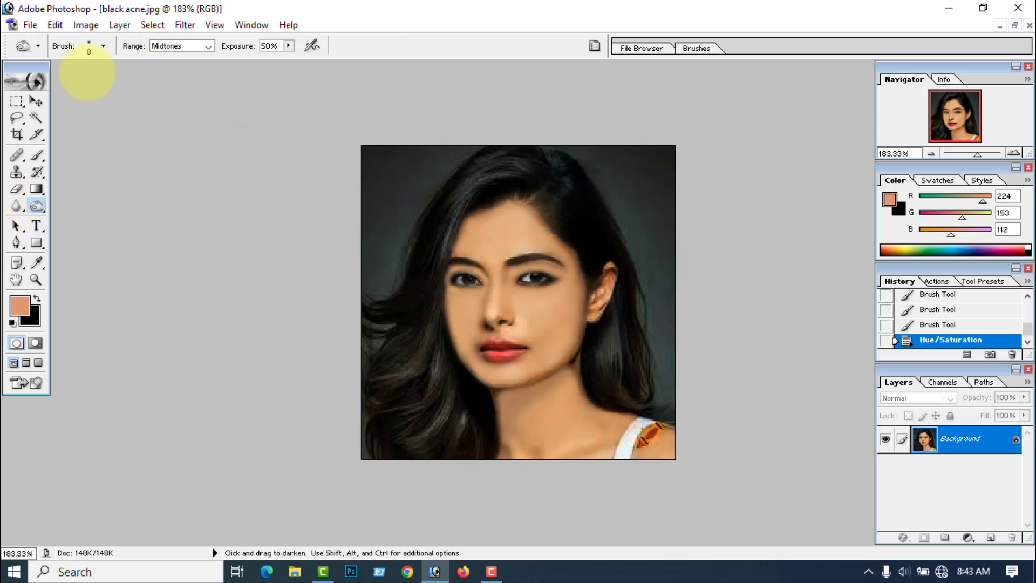
{"action": "left_click", "coordinate": [104, 47]}
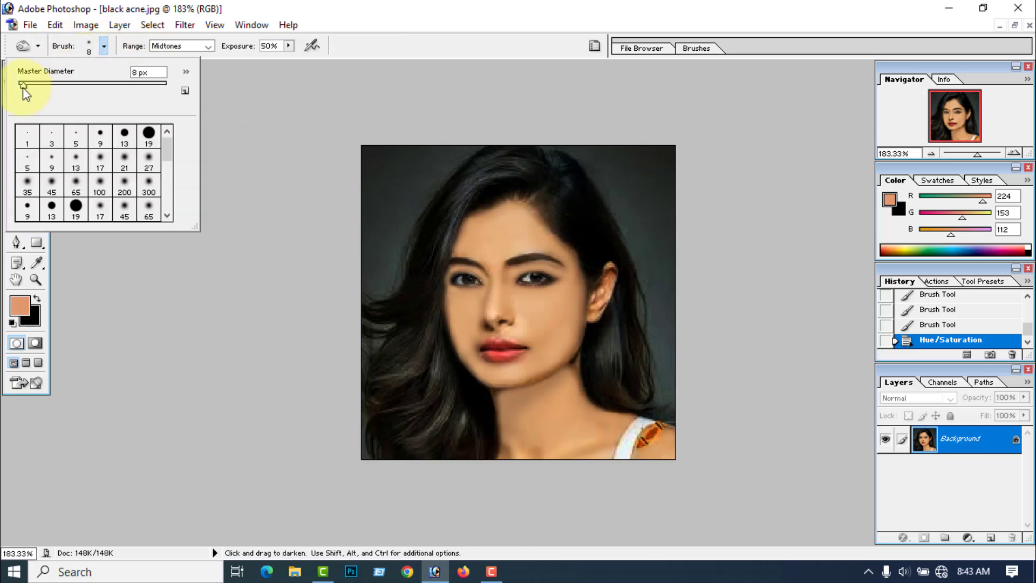
{"action": "left_click_drag", "start_coordinate": [23, 88], "coordinate": [21, 88]}
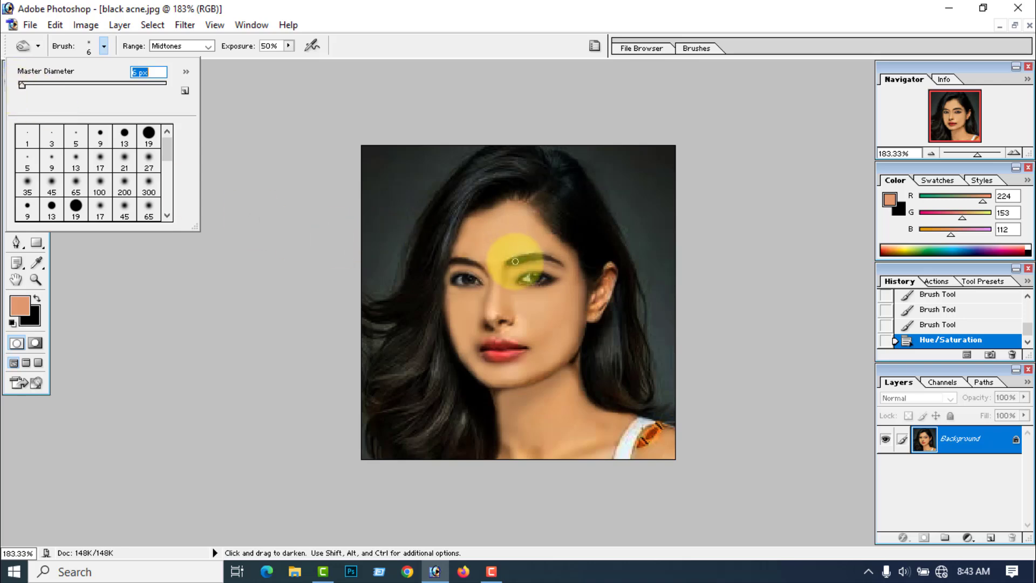
{"action": "key", "text": "Return"}
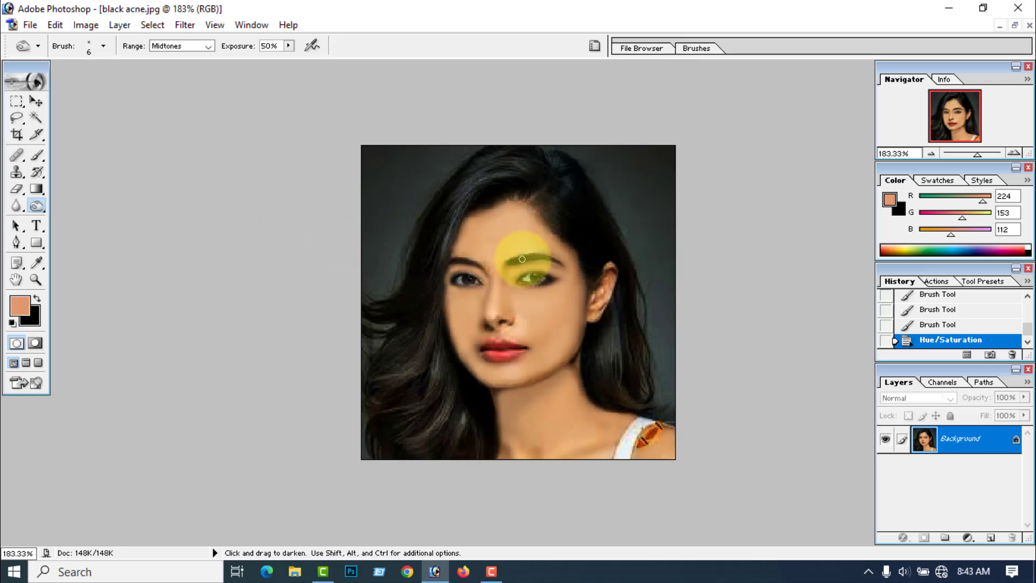
{"action": "left_click_drag", "start_coordinate": [541, 257], "coordinate": [553, 262]}
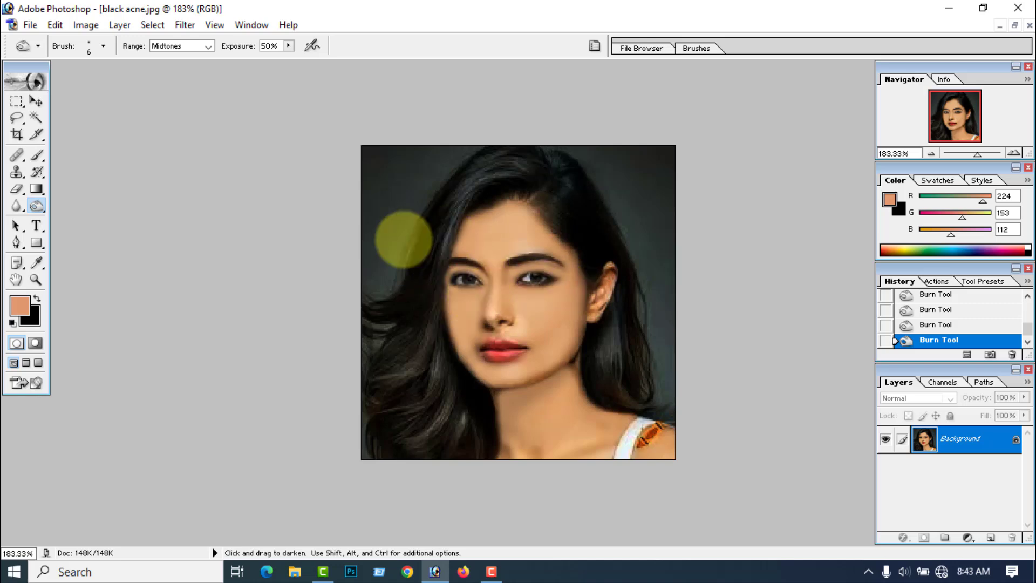
Darken the woman's hair on both sides of the face using a 16 px Burn brush at 61% exposure.
{"action": "left_click", "coordinate": [103, 46]}
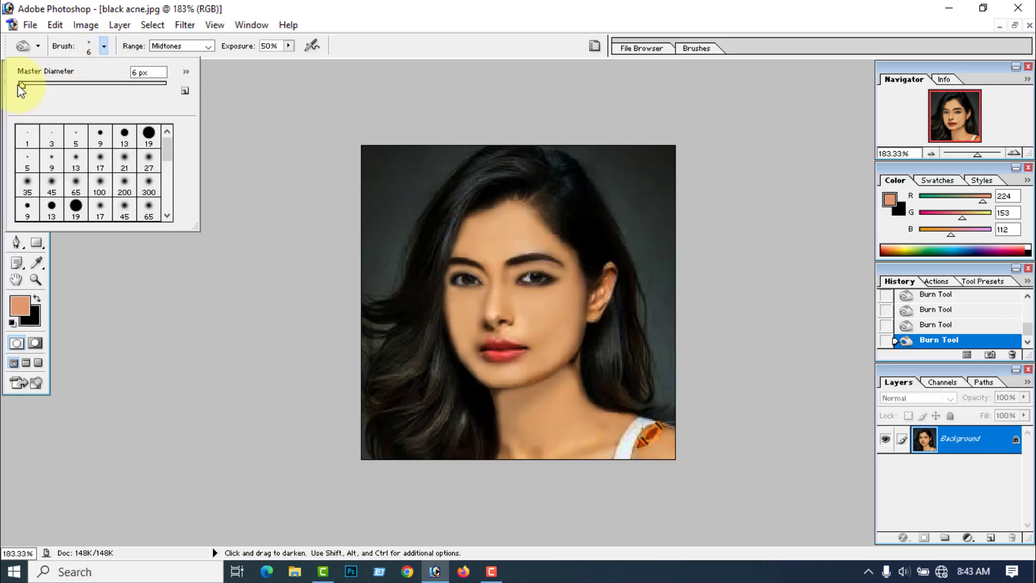
{"action": "left_click_drag", "start_coordinate": [24, 86], "coordinate": [26, 85]}
{"action": "left_click", "coordinate": [504, 164]}
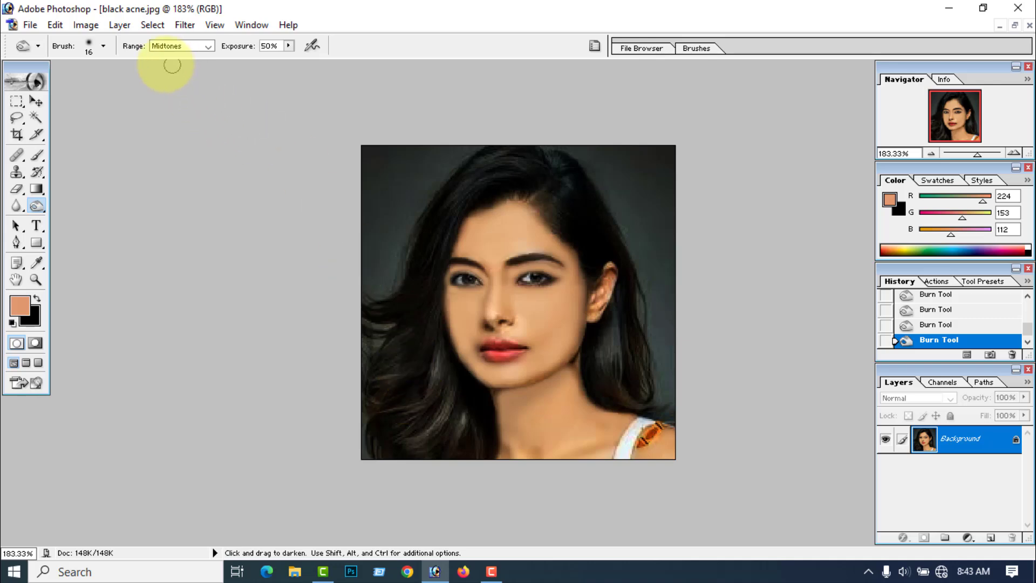
{"action": "left_click", "coordinate": [104, 46]}
{"action": "left_click", "coordinate": [232, 97]}
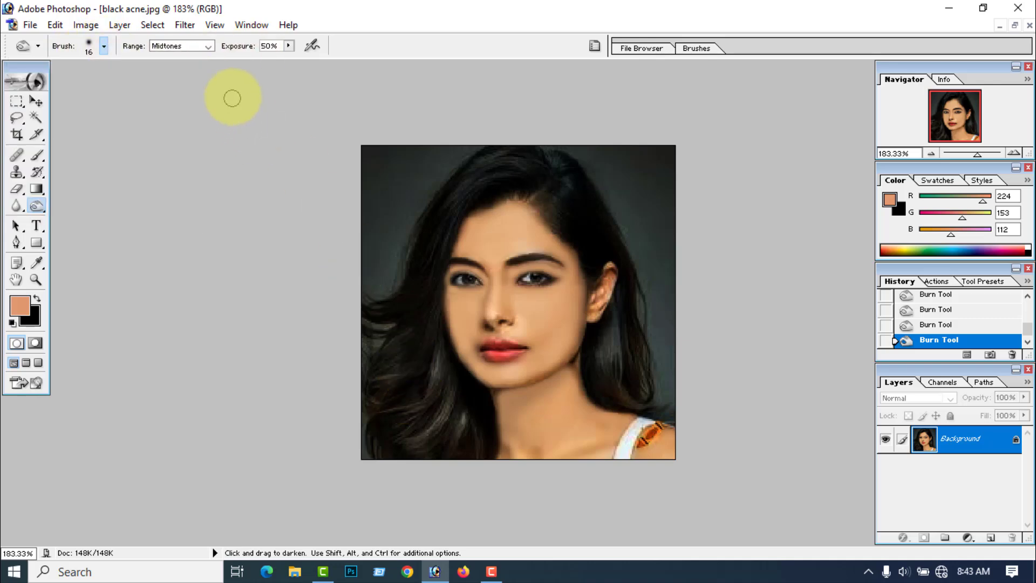
{"action": "left_click", "coordinate": [288, 46]}
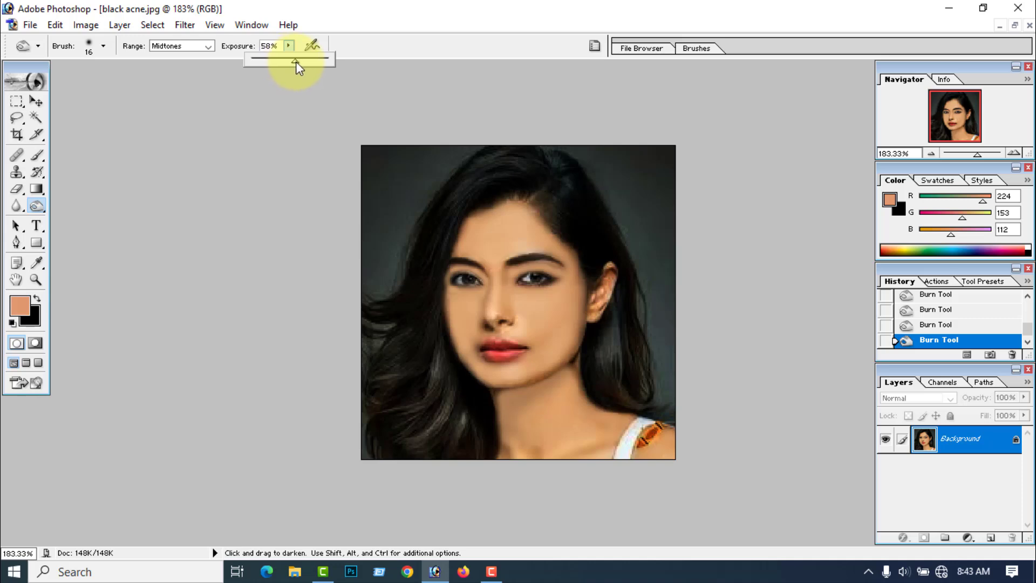
{"action": "left_click_drag", "start_coordinate": [296, 62], "coordinate": [298, 62]}
{"action": "left_click", "coordinate": [391, 352]}
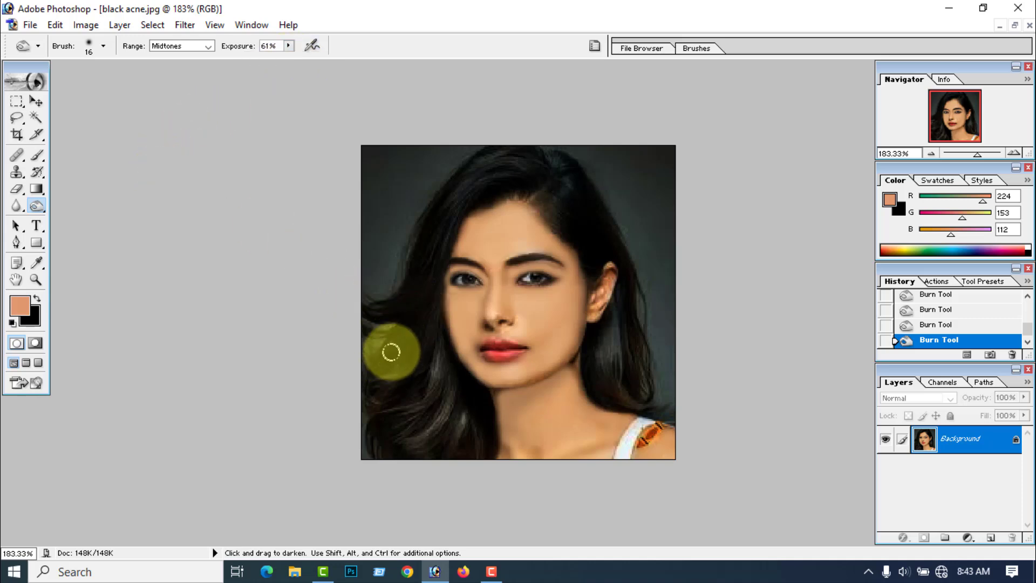
{"action": "mouse_move", "coordinate": [391, 352]}
{"action": "left_mouse_down"}
{"action": "mouse_move", "coordinate": [434, 352]}
{"action": "mouse_move", "coordinate": [440, 360]}
{"action": "mouse_move", "coordinate": [430, 395]}
{"action": "mouse_move", "coordinate": [396, 415]}
{"action": "mouse_move", "coordinate": [441, 405]}
{"action": "mouse_move", "coordinate": [412, 447]}
{"action": "mouse_move", "coordinate": [450, 390]}
{"action": "mouse_move", "coordinate": [452, 450]}
{"action": "mouse_move", "coordinate": [601, 365]}
{"action": "mouse_move", "coordinate": [620, 326]}
{"action": "left_mouse_up"}
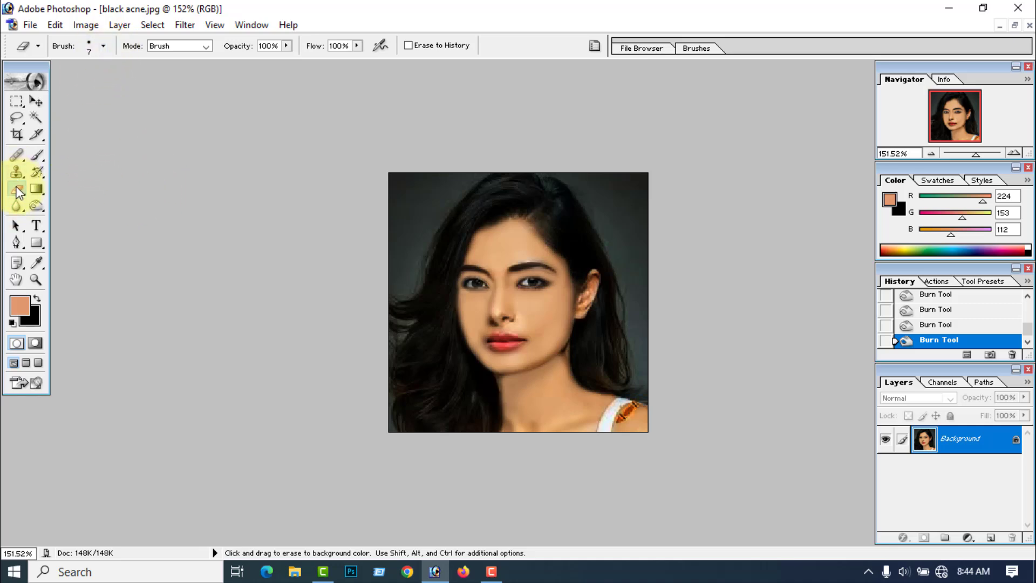
Using a 6 px Eraser with the black background color, darken one eyebrow and place a black dot between the brows.
{"action": "left_click", "coordinate": [103, 47]}
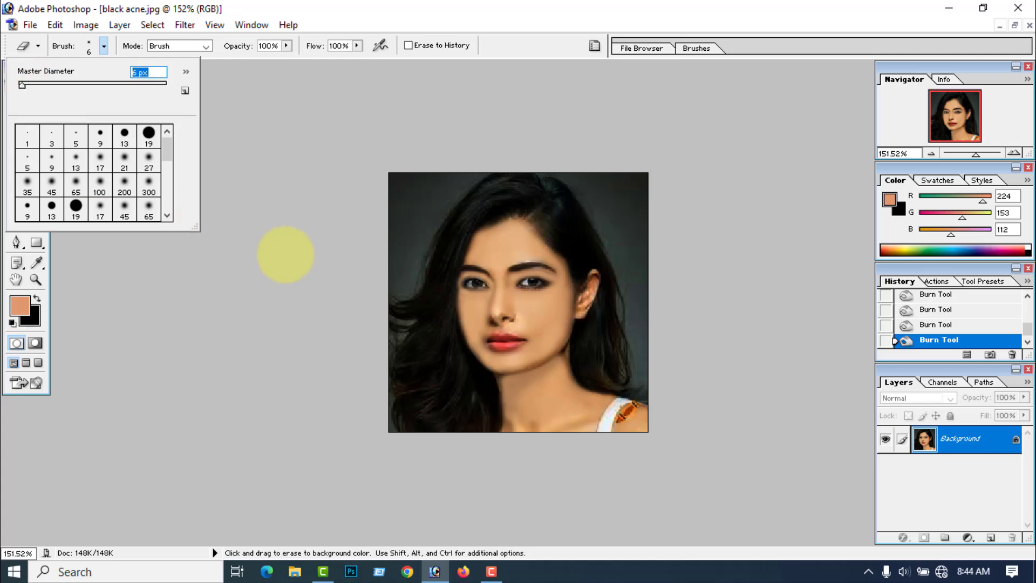
{"action": "left_click", "coordinate": [462, 278]}
{"action": "left_click_drag", "start_coordinate": [463, 277], "coordinate": [488, 274]}
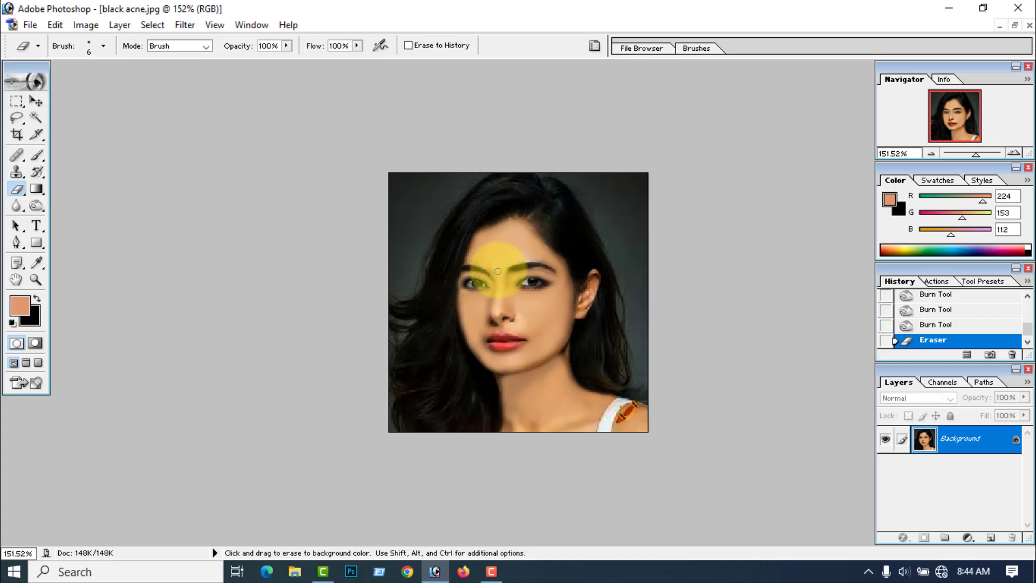
{"action": "left_click", "coordinate": [498, 272]}
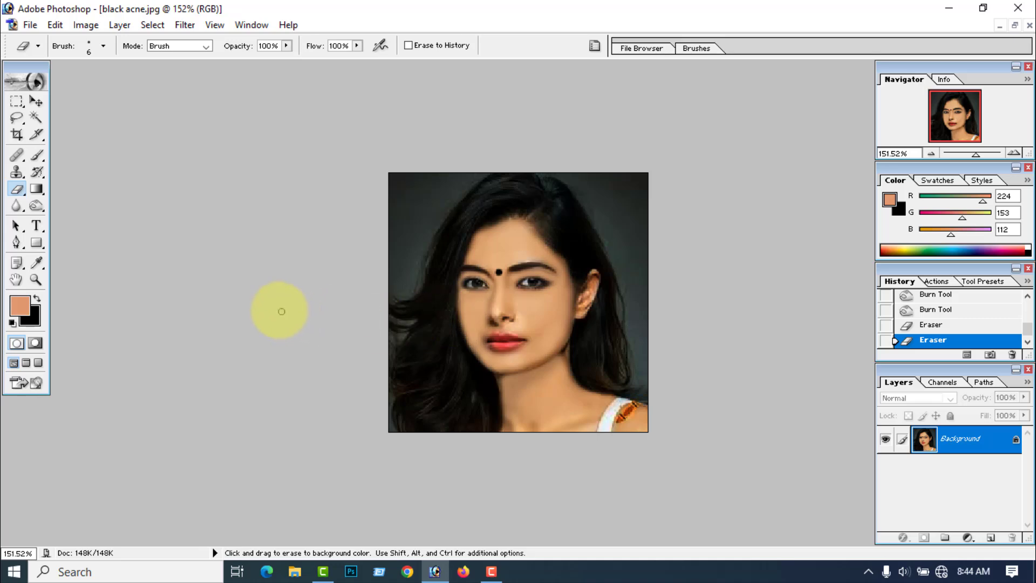
Darken the outlines of both of the woman's eyes using the Burn tool with a 4 px brush on midtones at 61% exposure.
{"action": "scroll", "coordinate": [243, 297], "scroll_direction": "down", "scroll_amount": 2}
{"action": "scroll", "coordinate": [244, 292], "scroll_direction": "up", "scroll_amount": 2}
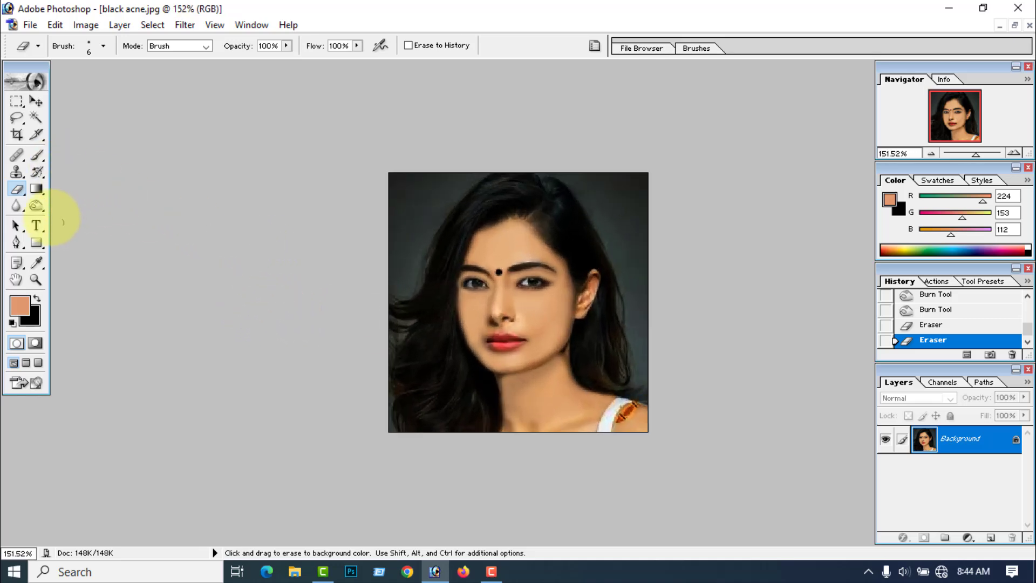
{"action": "left_click", "coordinate": [35, 208]}
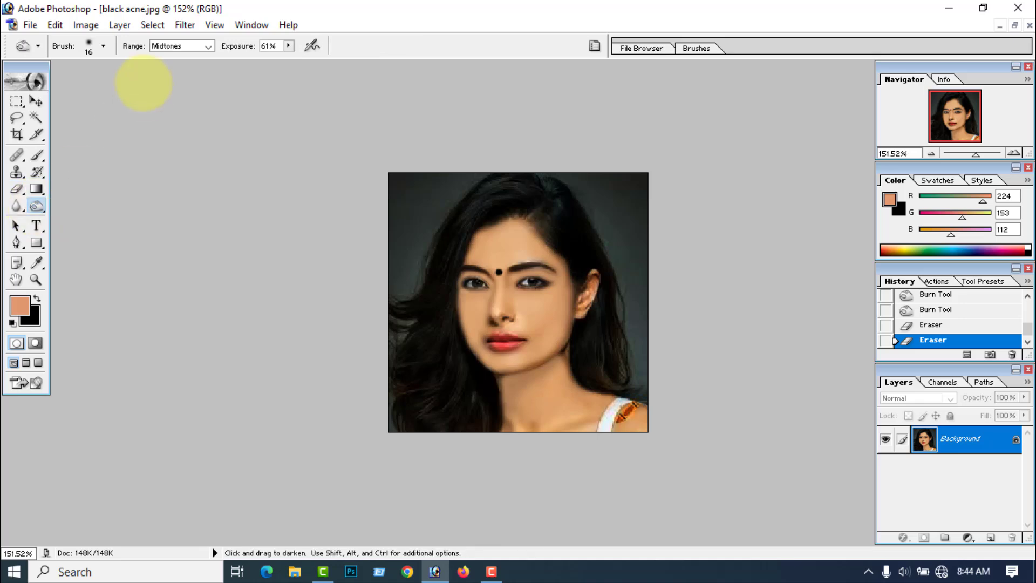
{"action": "left_click", "coordinate": [103, 46]}
{"action": "left_click_drag", "start_coordinate": [37, 84], "coordinate": [20, 86]}
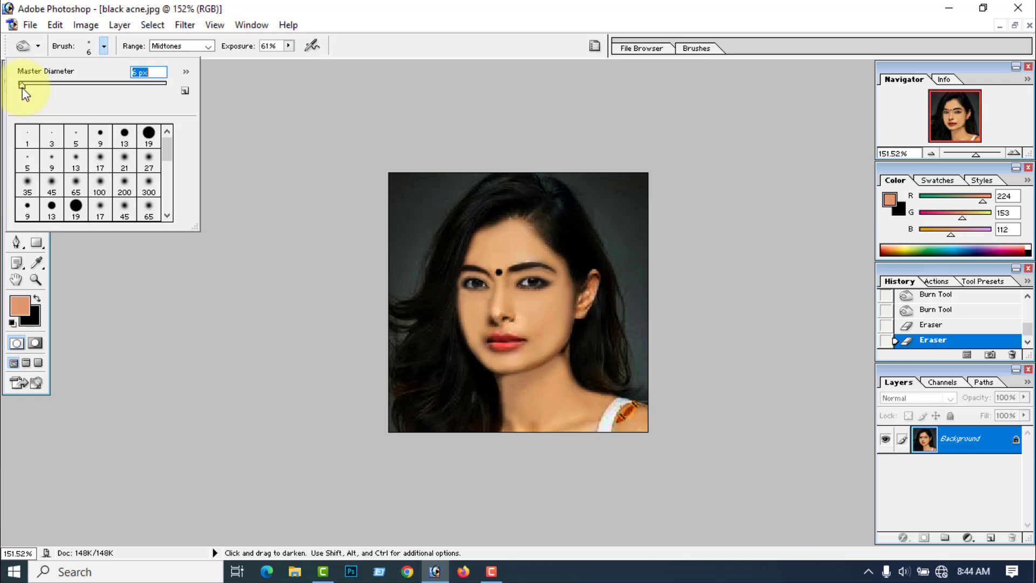
{"action": "left_click", "coordinate": [206, 262]}
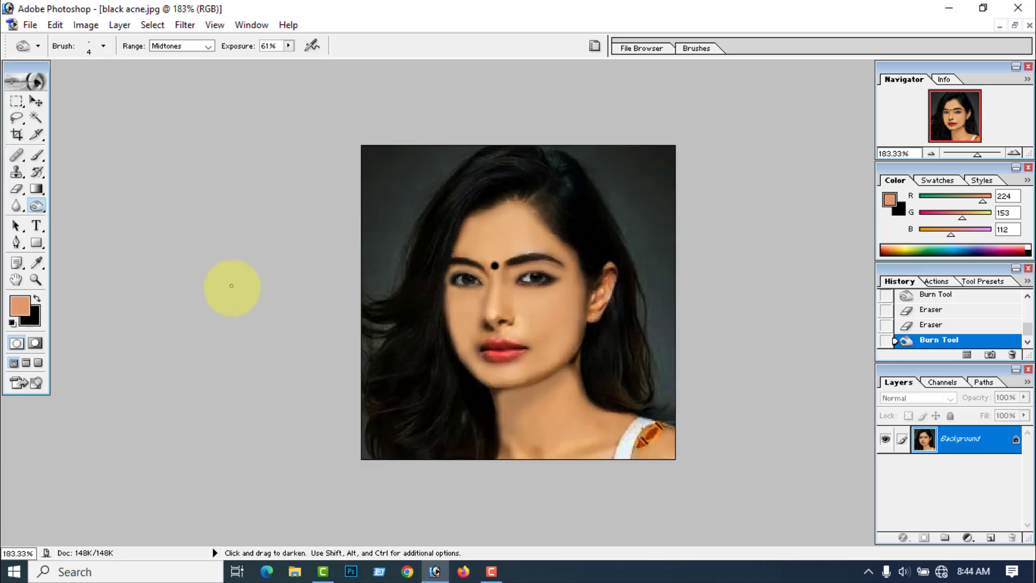
{"action": "key", "text": "ctrl+plus"}
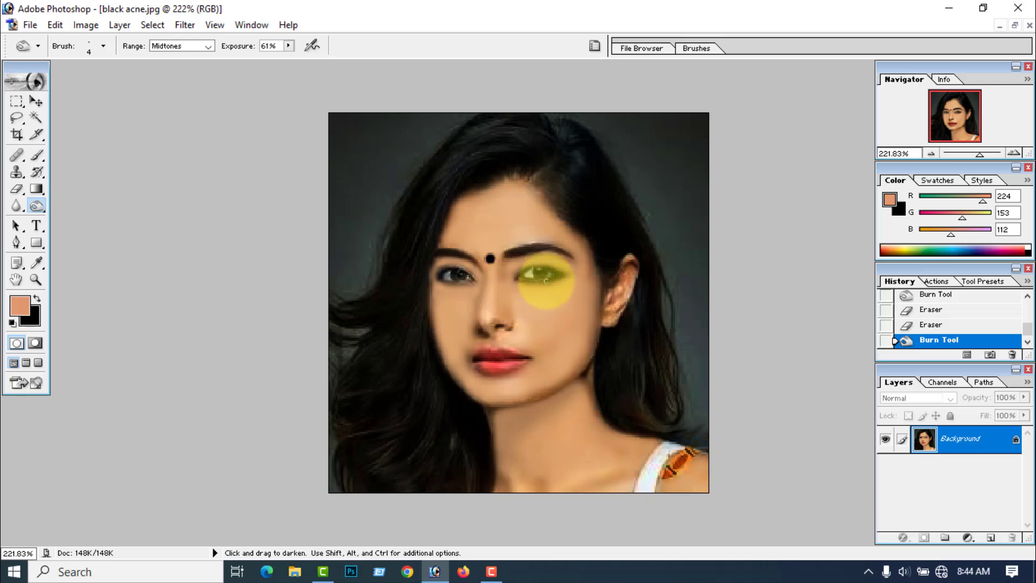
{"action": "mouse_move", "coordinate": [546, 281]}
{"action": "left_mouse_down"}
{"action": "mouse_move", "coordinate": [570, 277]}
{"action": "mouse_move", "coordinate": [512, 278]}
{"action": "mouse_move", "coordinate": [567, 276]}
{"action": "left_mouse_up"}
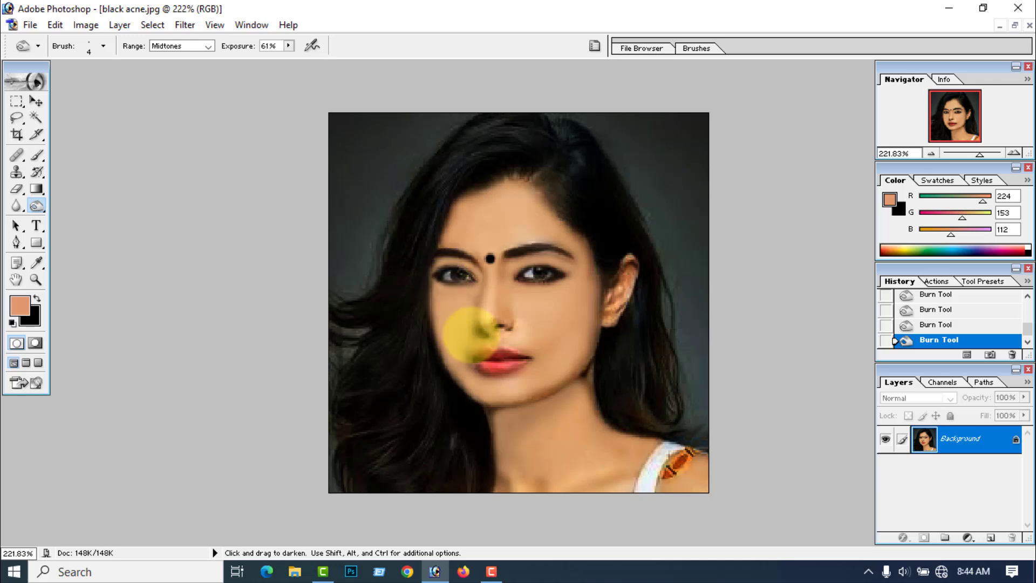
{"action": "scroll", "coordinate": [351, 332], "scroll_direction": "down", "scroll_amount": 2}
{"action": "scroll", "coordinate": [350, 319], "scroll_direction": "down", "scroll_amount": 2}
{"action": "scroll", "coordinate": [348, 304], "scroll_direction": "up", "scroll_amount": 5}
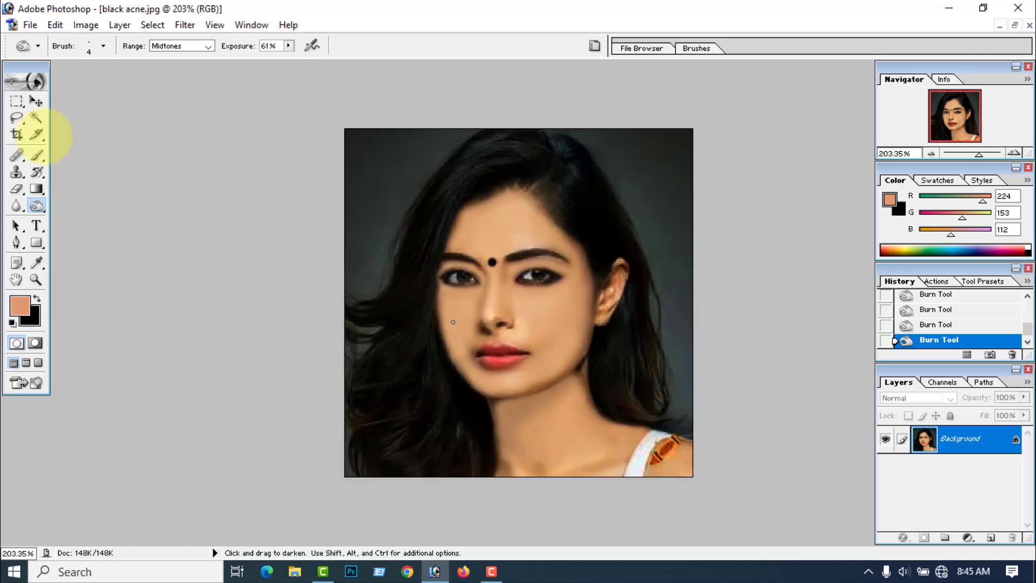
Select the woman's lips by tracing their outline with the Magnetic Lasso and adding the missed corner.
{"action": "left_click", "coordinate": [18, 117]}
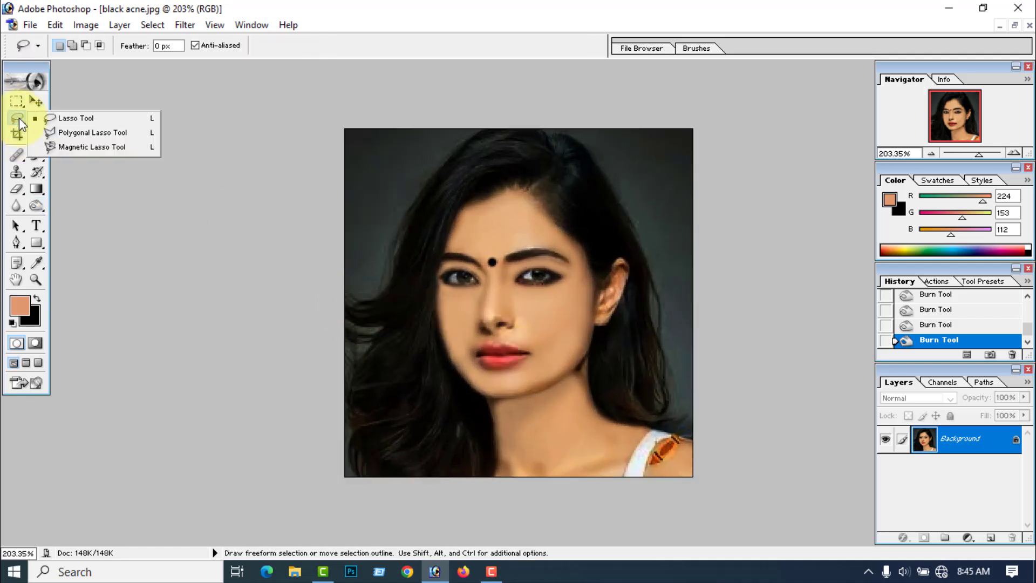
{"action": "left_click", "coordinate": [77, 148]}
{"action": "scroll", "coordinate": [488, 340], "scroll_direction": "up", "scroll_amount": 1}
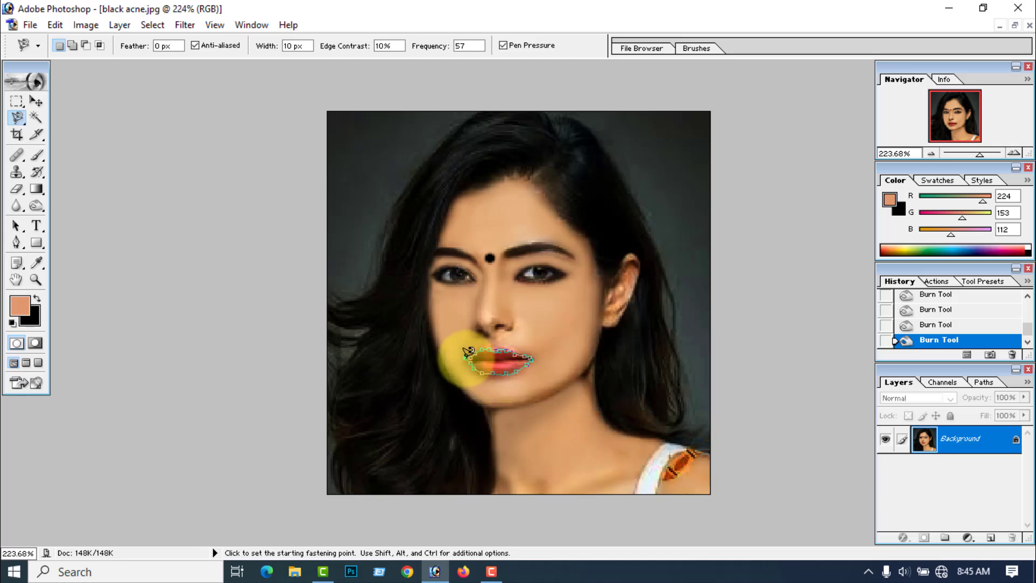
{"action": "left_click", "coordinate": [468, 358]}
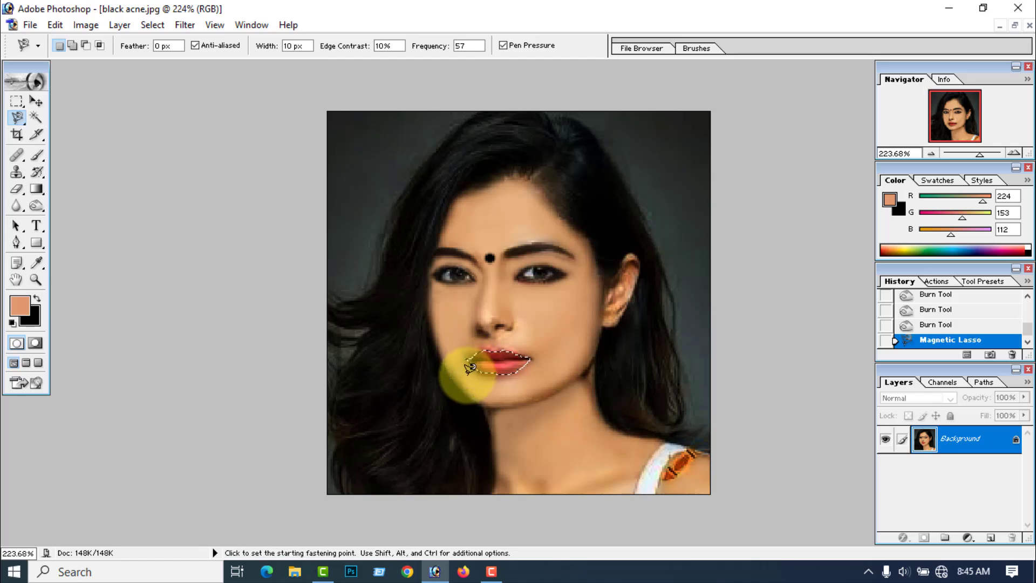
{"action": "left_click", "coordinate": [467, 364]}
Recolor the selected lips with Hue/Saturation at Hue -20 and Saturation +42, and deselect them.
{"action": "left_click", "coordinate": [86, 25]}
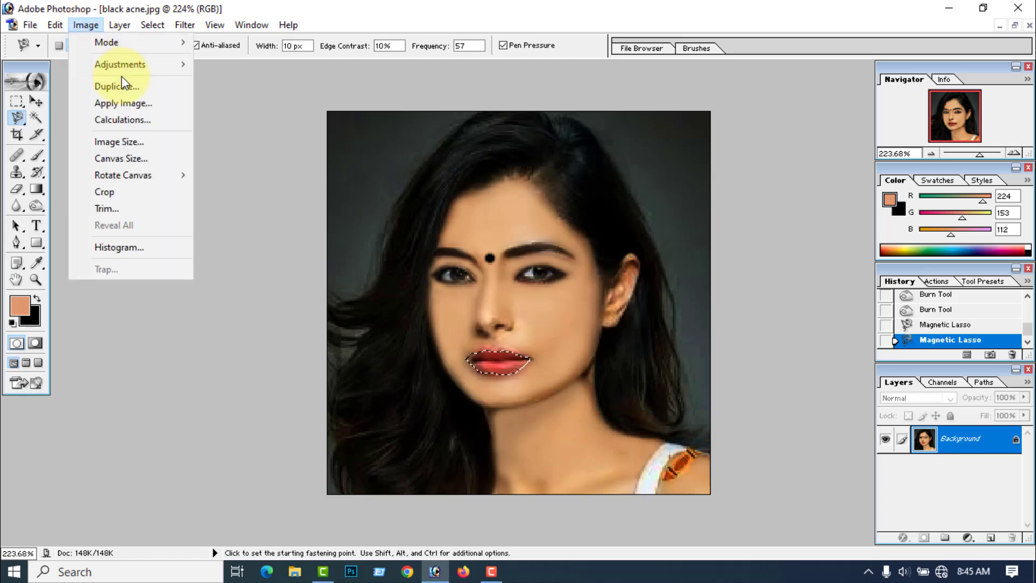
{"action": "mouse_move", "coordinate": [125, 67]}
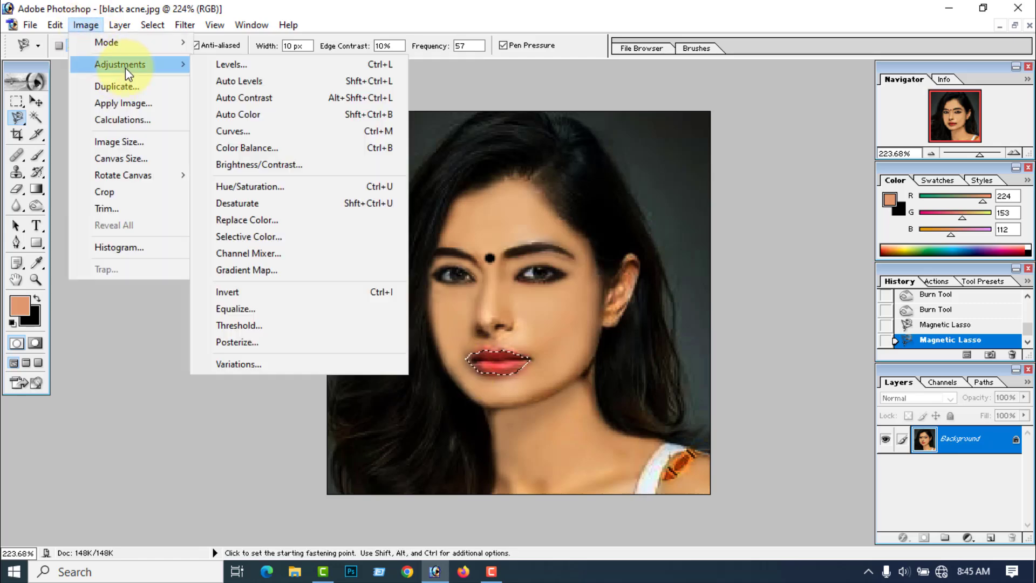
{"action": "left_click", "coordinate": [249, 186]}
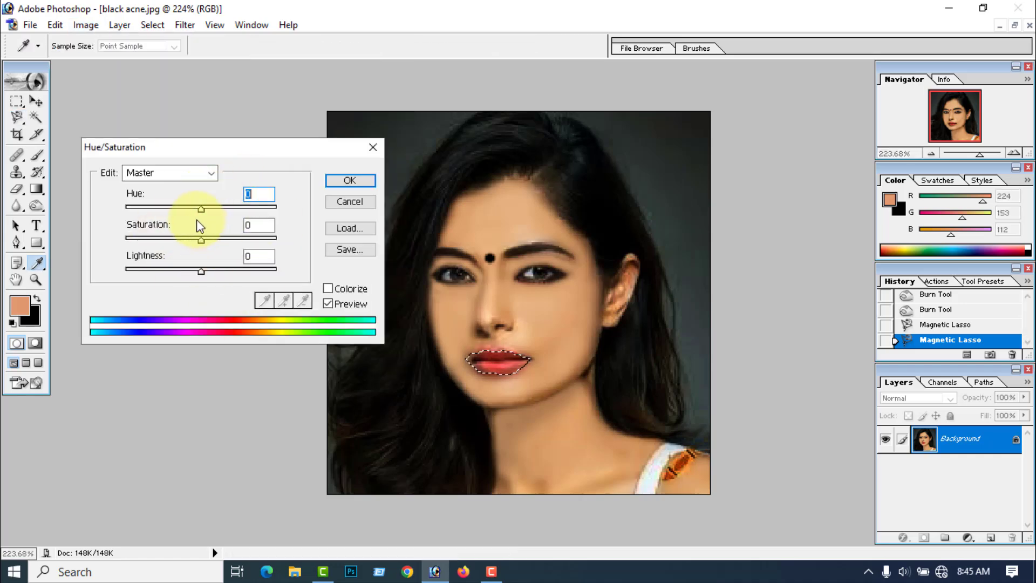
{"action": "left_click_drag", "start_coordinate": [199, 208], "coordinate": [214, 242]}
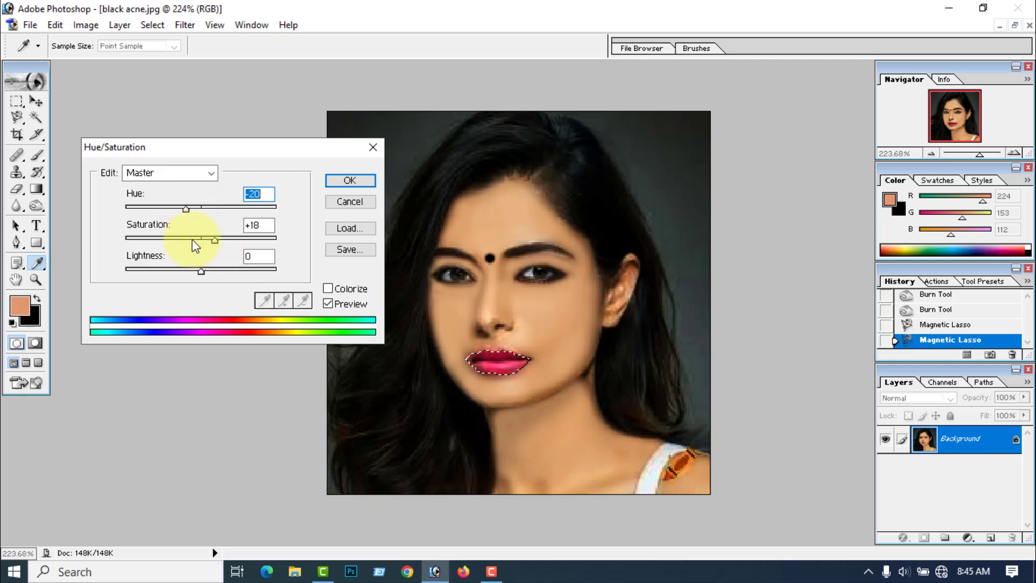
{"action": "mouse_move", "coordinate": [218, 239]}
{"action": "left_mouse_down"}
{"action": "mouse_move", "coordinate": [209, 243]}
{"action": "mouse_move", "coordinate": [234, 247]}
{"action": "left_mouse_up"}
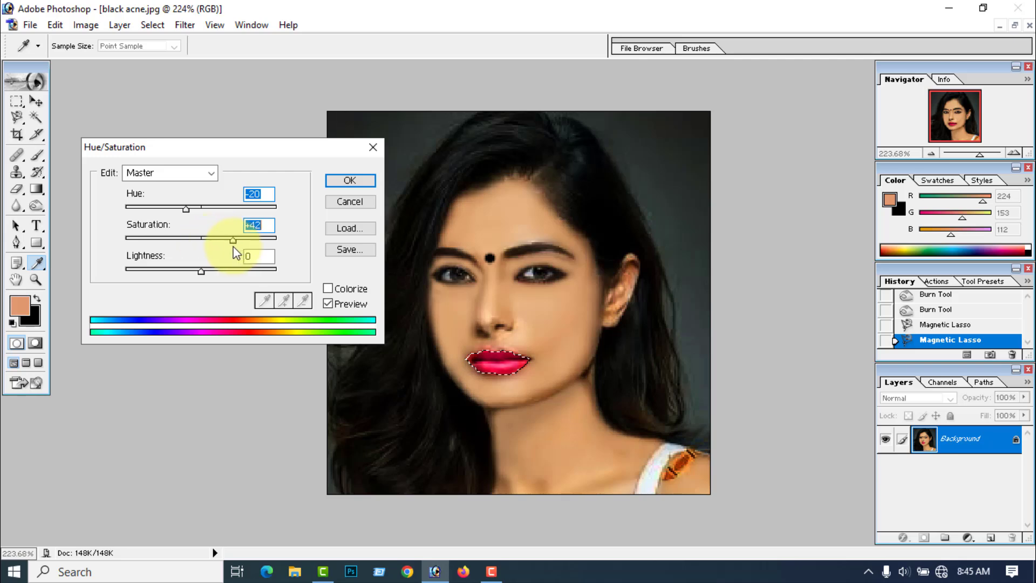
{"action": "left_click", "coordinate": [350, 181]}
{"action": "key", "text": "ctrl+minus"}
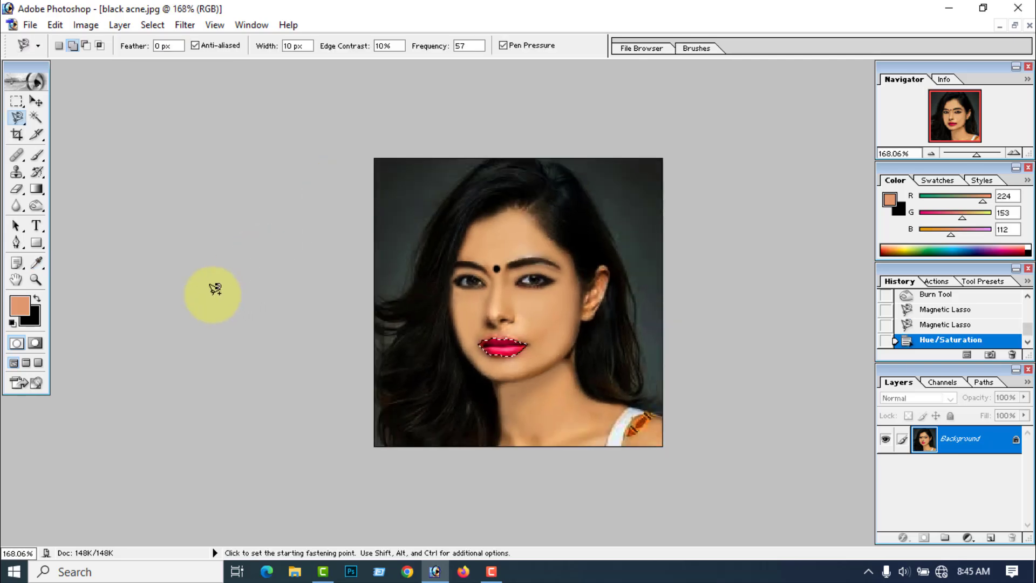
{"action": "key", "text": "ctrl+d"}
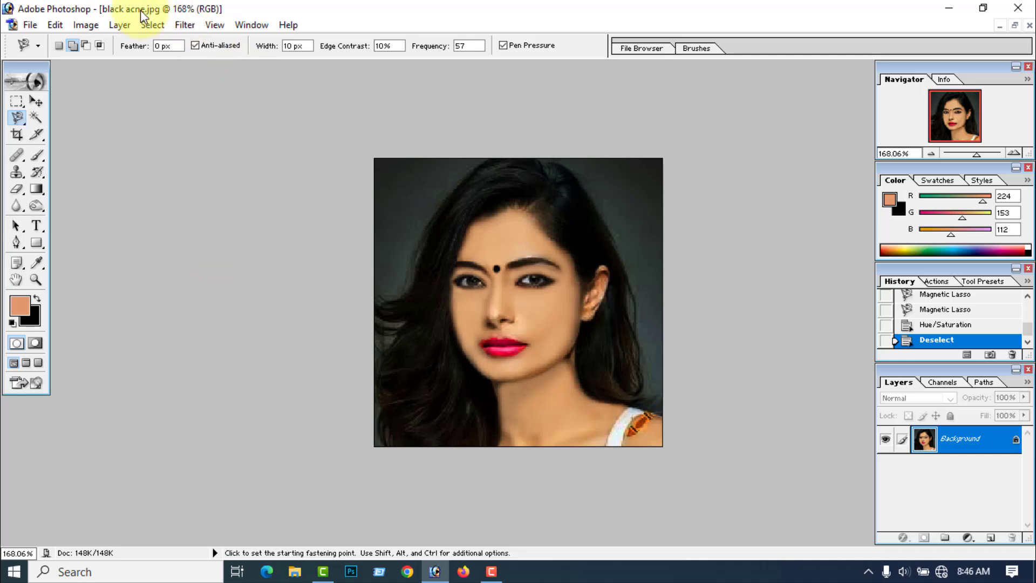
Apply a Selective Color adjustment to the portrait, shifting the black amount of the Blacks range with the Relative method.
{"action": "left_click", "coordinate": [85, 25]}
{"action": "mouse_move", "coordinate": [122, 62]}
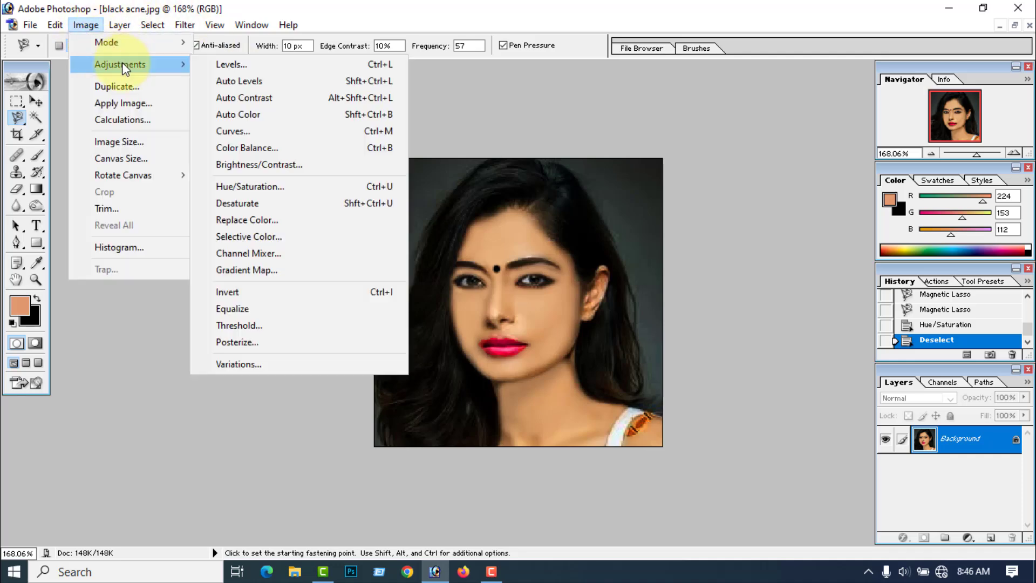
{"action": "left_click", "coordinate": [248, 236]}
{"action": "left_click", "coordinate": [196, 176]}
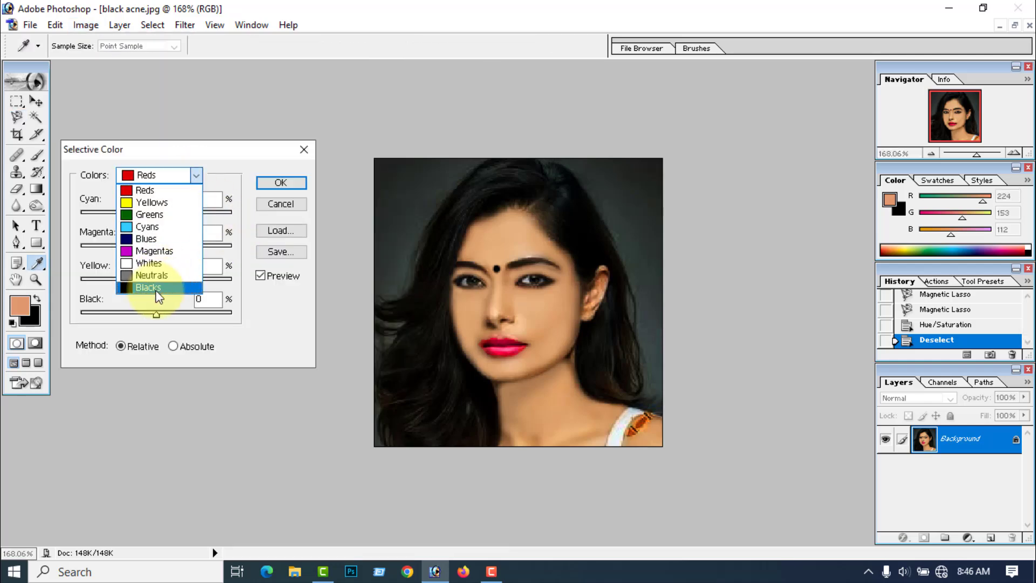
{"action": "left_click", "coordinate": [156, 290]}
{"action": "left_click_drag", "start_coordinate": [157, 316], "coordinate": [158, 317]}
{"action": "left_click", "coordinate": [290, 181]}
{"action": "scroll", "coordinate": [285, 209], "scroll_direction": "down", "scroll_amount": 3}
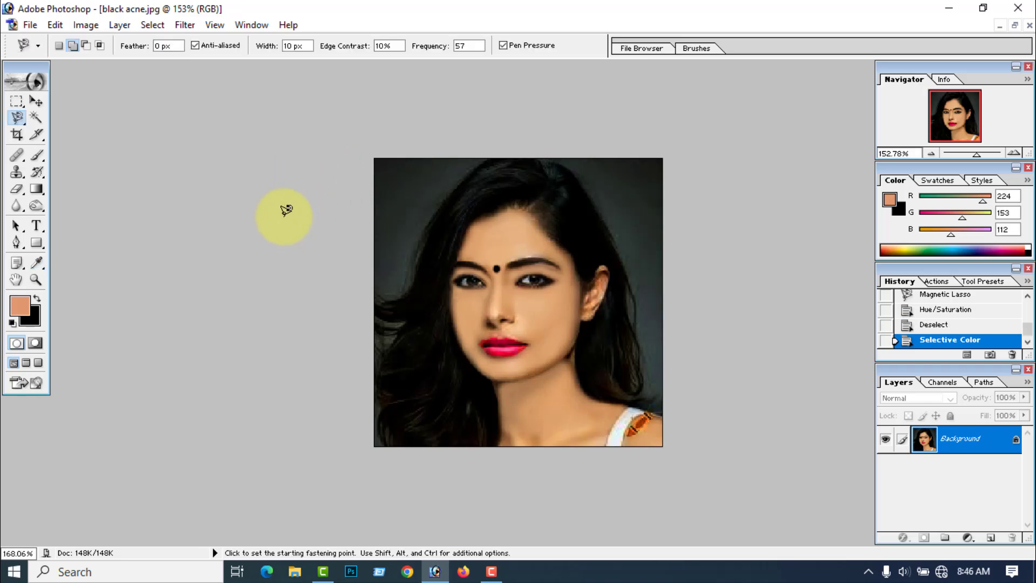
{"action": "scroll", "coordinate": [287, 211], "scroll_direction": "up", "scroll_amount": 2}
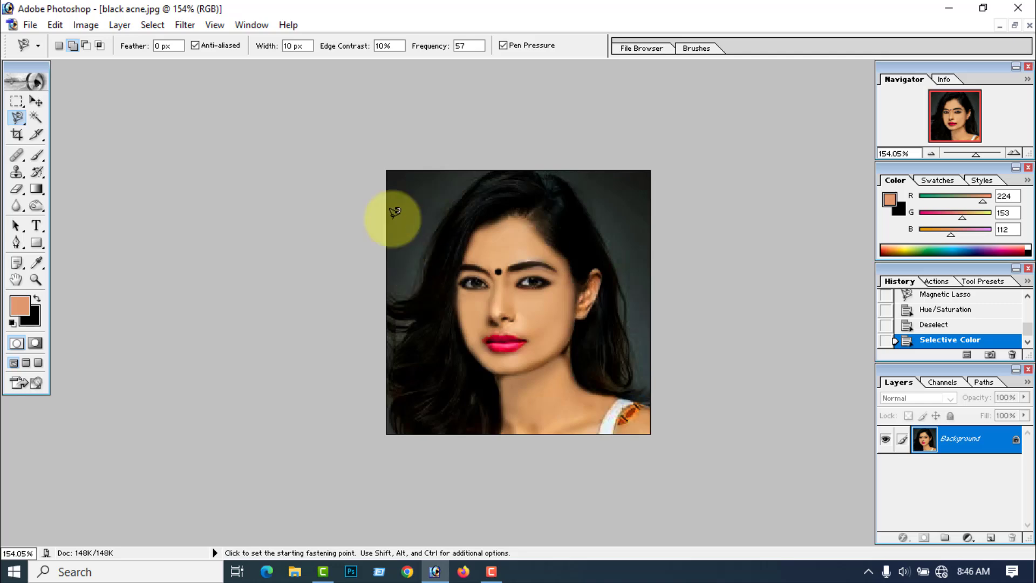
Start the Extract filter and highlight the hair outline from one image edge over the head to the other with brush size 31.
{"action": "left_click", "coordinate": [36, 101]}
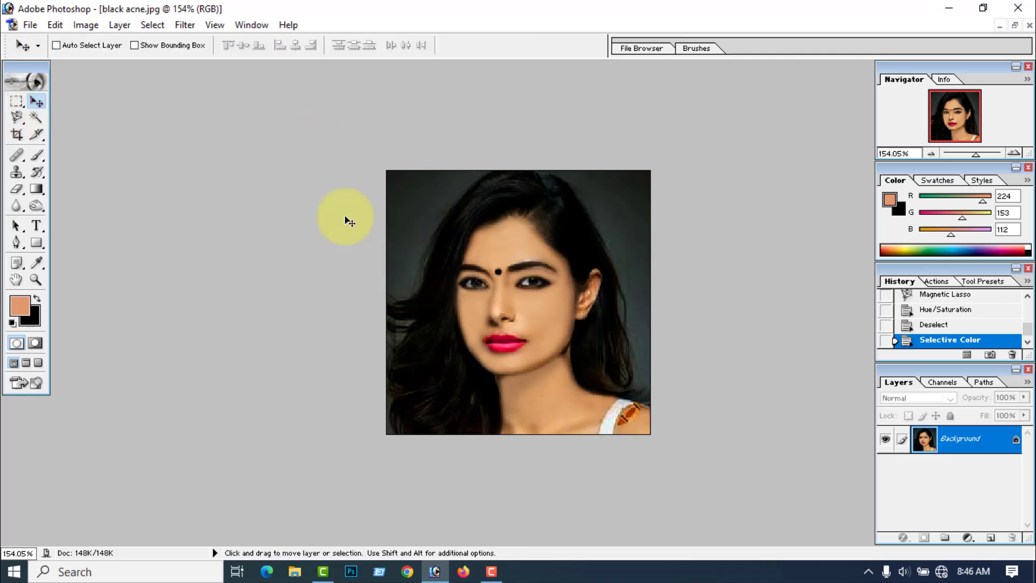
{"action": "left_click", "coordinate": [187, 25]}
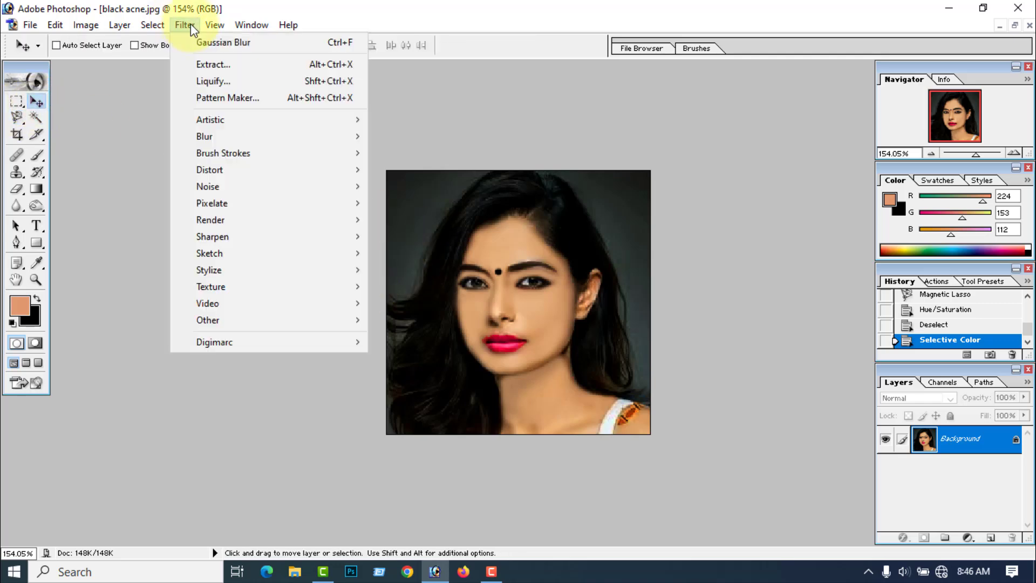
{"action": "left_click", "coordinate": [214, 65]}
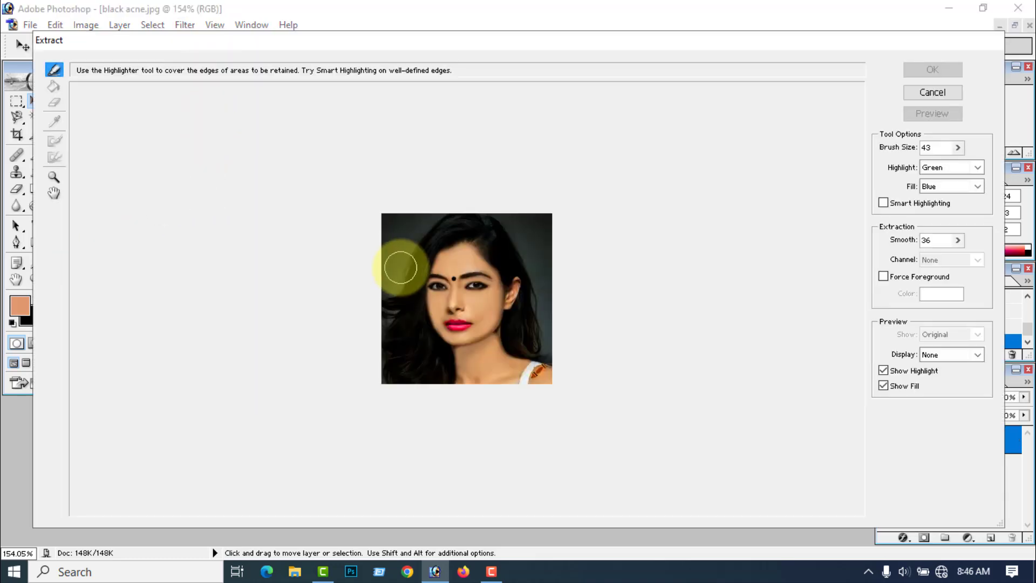
{"action": "key", "text": "ctrl+plus"}
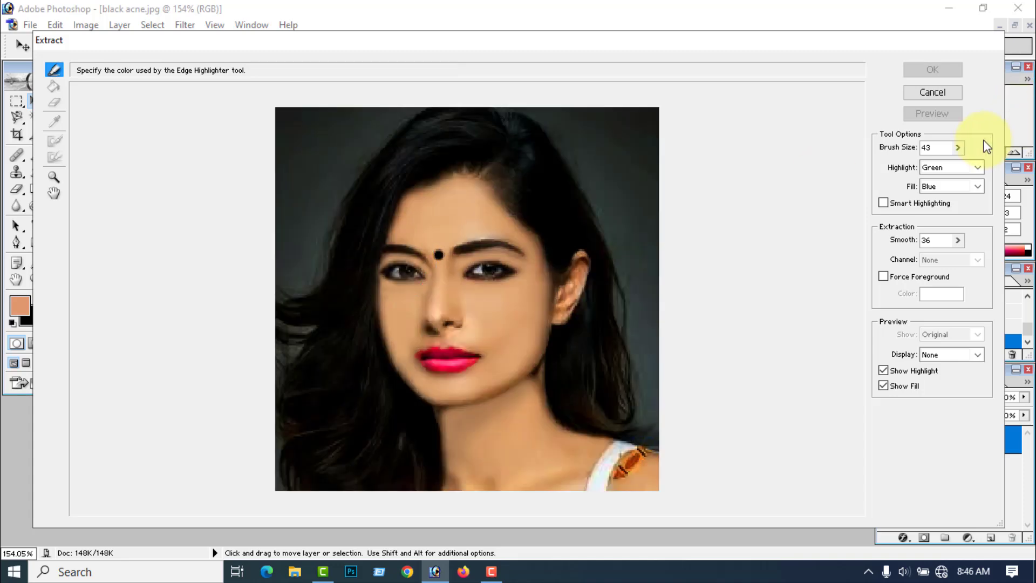
{"action": "left_click", "coordinate": [958, 149]}
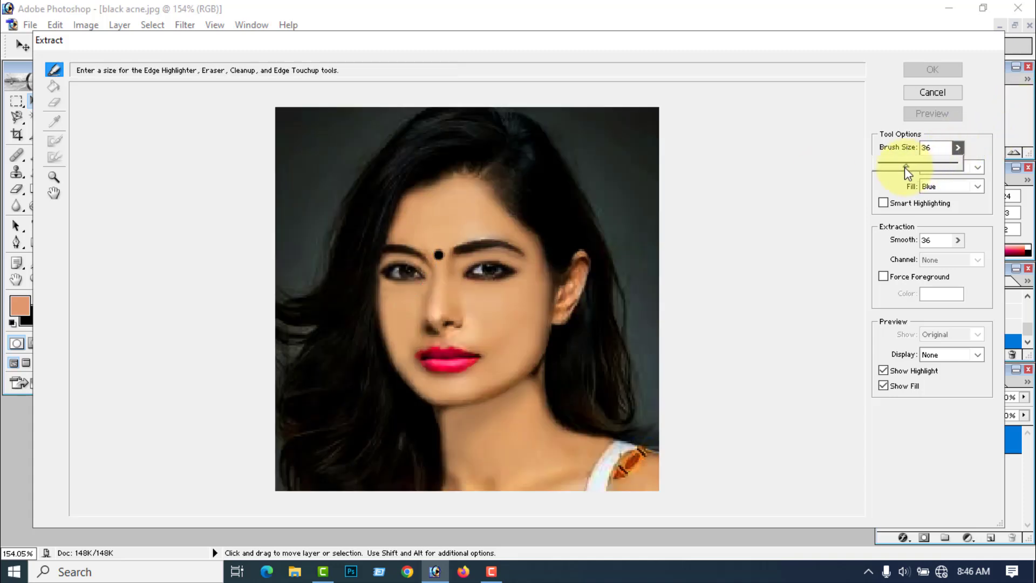
{"action": "left_click_drag", "start_coordinate": [905, 166], "coordinate": [902, 167]}
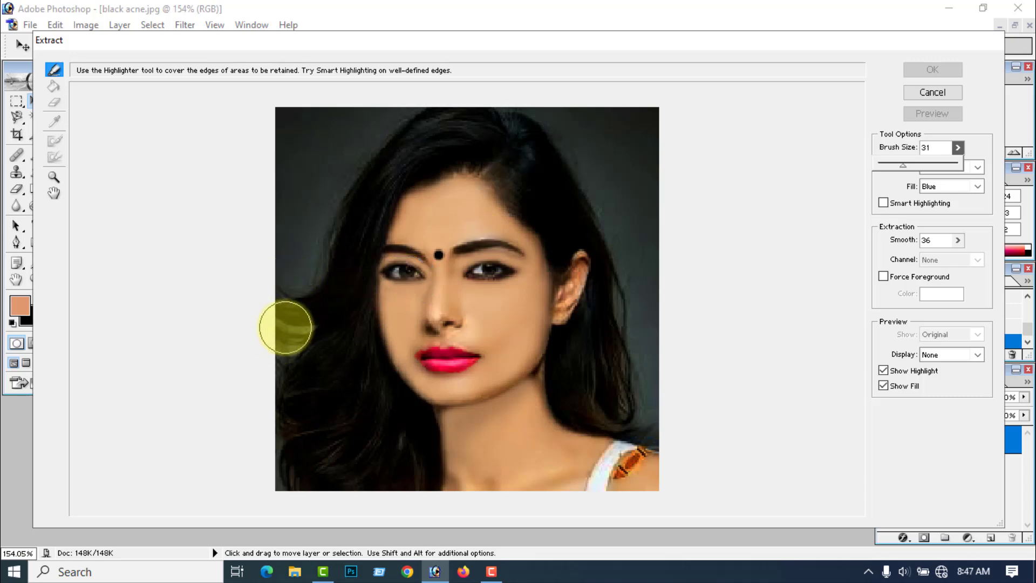
{"action": "mouse_move", "coordinate": [284, 327]}
{"action": "left_mouse_down"}
{"action": "mouse_move", "coordinate": [333, 193]}
{"action": "mouse_move", "coordinate": [366, 141]}
{"action": "mouse_move", "coordinate": [428, 95]}
{"action": "mouse_move", "coordinate": [486, 93]}
{"action": "mouse_move", "coordinate": [529, 114]}
{"action": "mouse_move", "coordinate": [607, 222]}
{"action": "mouse_move", "coordinate": [631, 307]}
{"action": "mouse_move", "coordinate": [647, 403]}
{"action": "left_mouse_up"}
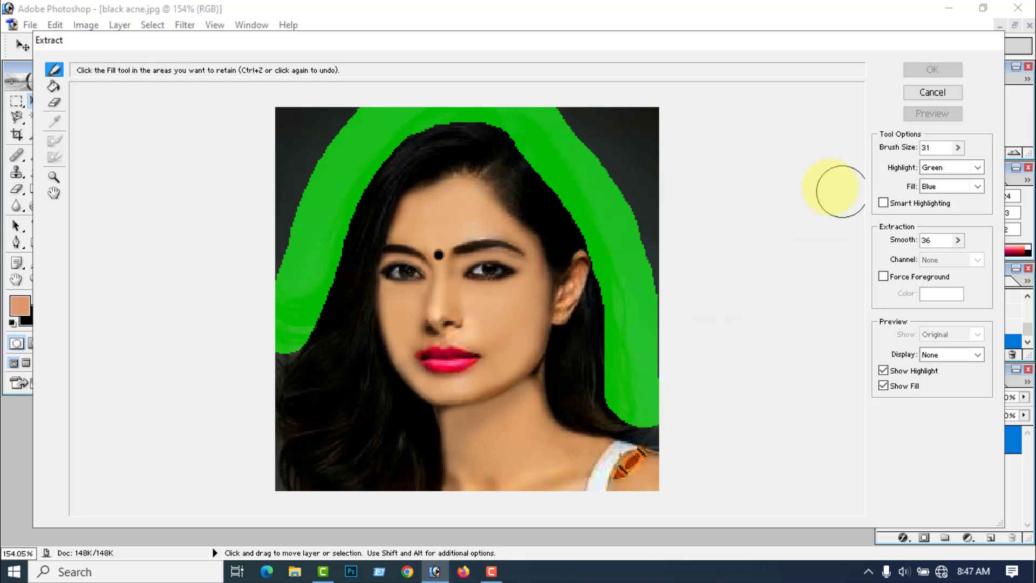
Set the extraction smoothing to 50, fill the woman's area as the part to keep, and extract her from the background.
{"action": "left_click", "coordinate": [54, 87]}
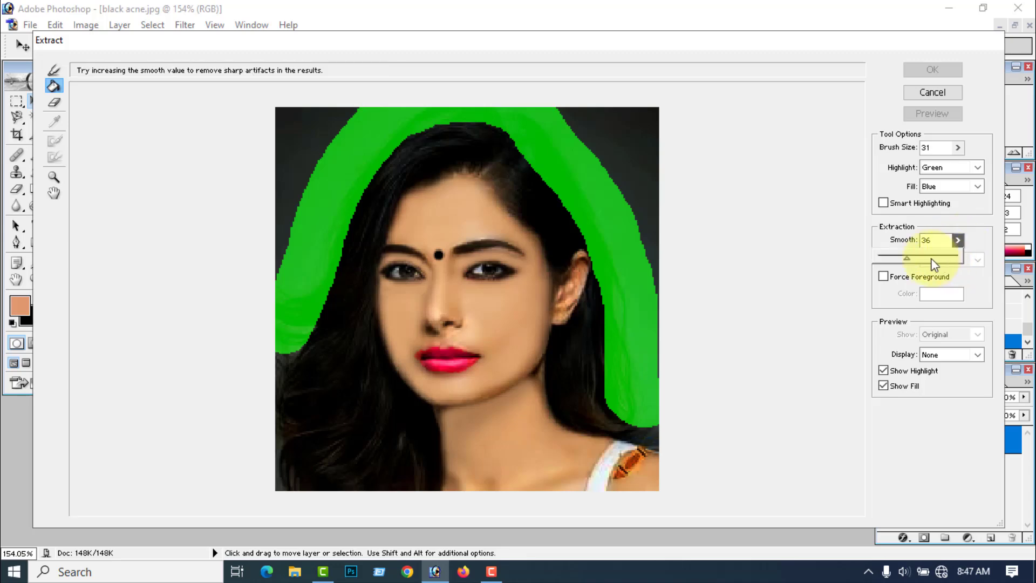
{"action": "left_click_drag", "start_coordinate": [910, 260], "coordinate": [919, 261]}
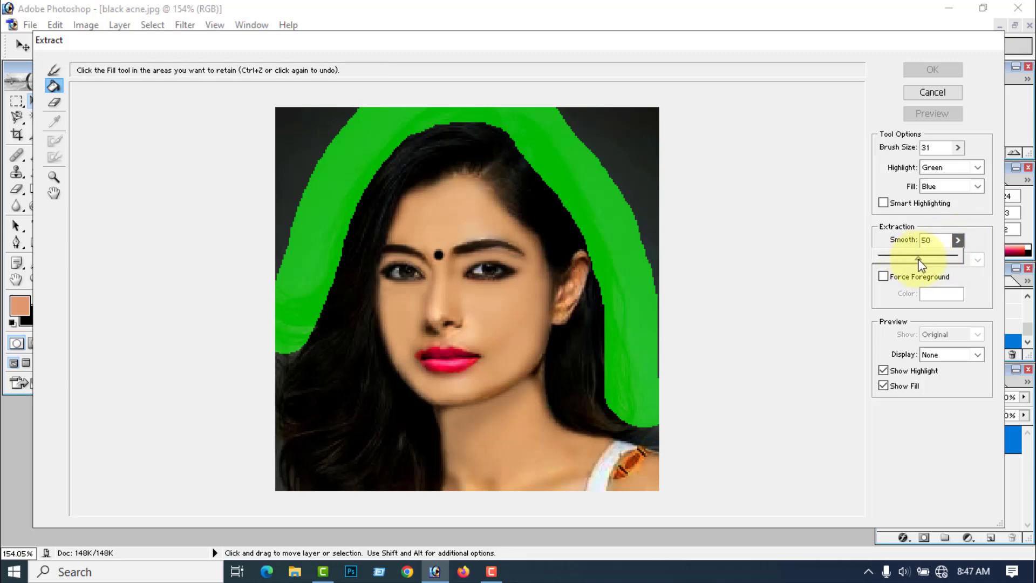
{"action": "left_click", "coordinate": [467, 278]}
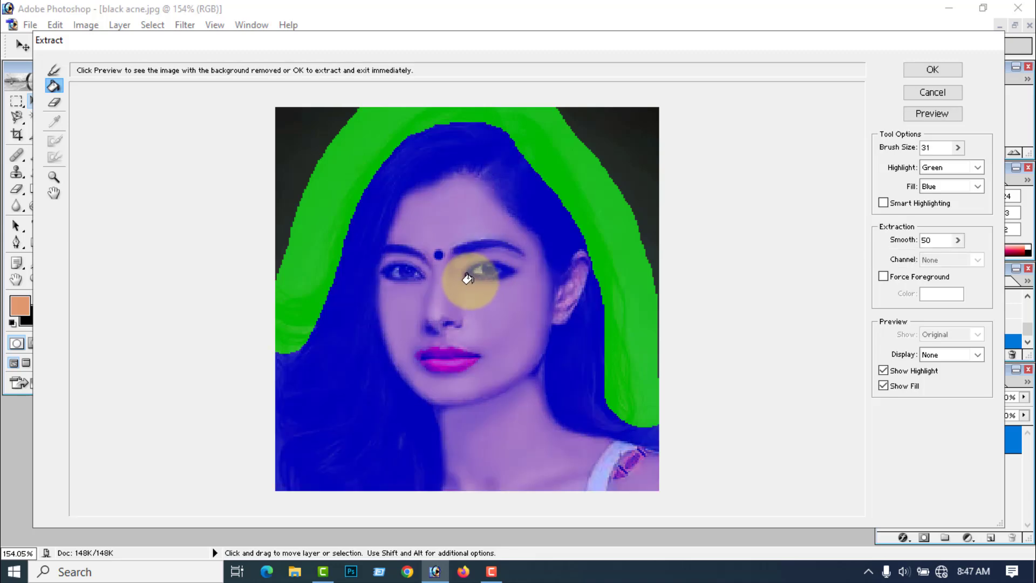
{"action": "left_click", "coordinate": [937, 69]}
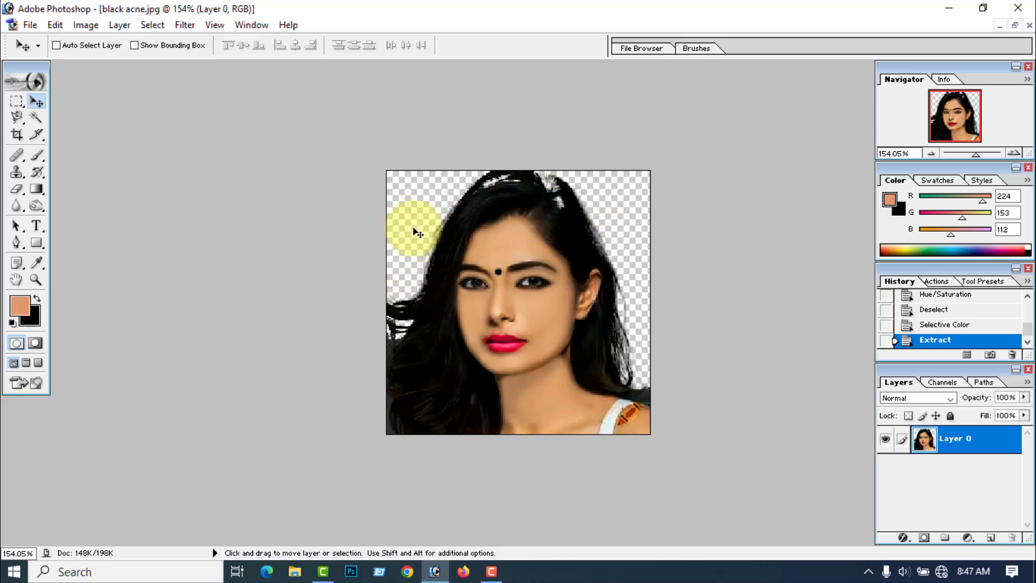
Add a new layer above the extracted portrait and fill it with the blue foreground color 3117F2.
{"action": "left_click", "coordinate": [992, 539]}
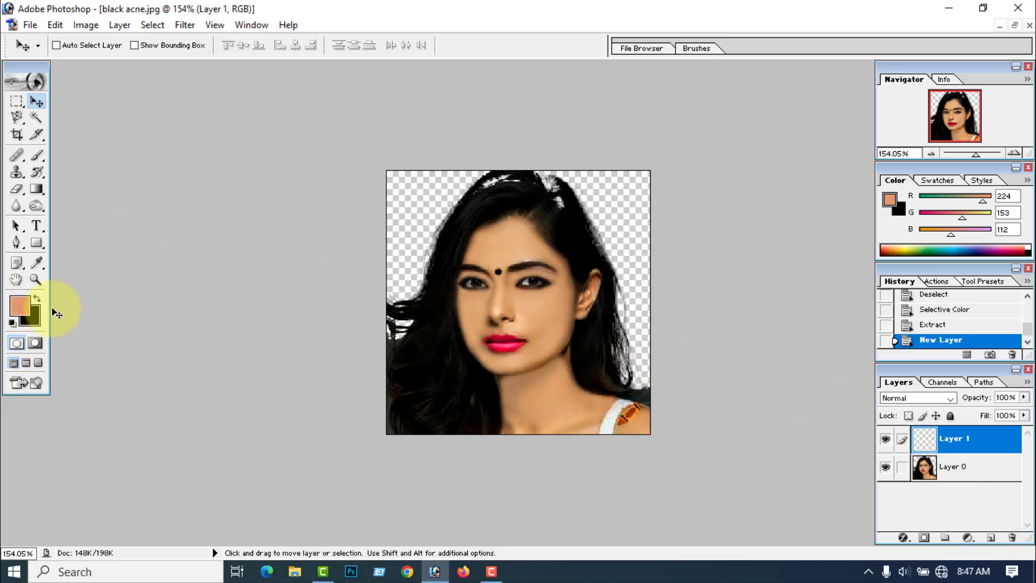
{"action": "left_click", "coordinate": [20, 306]}
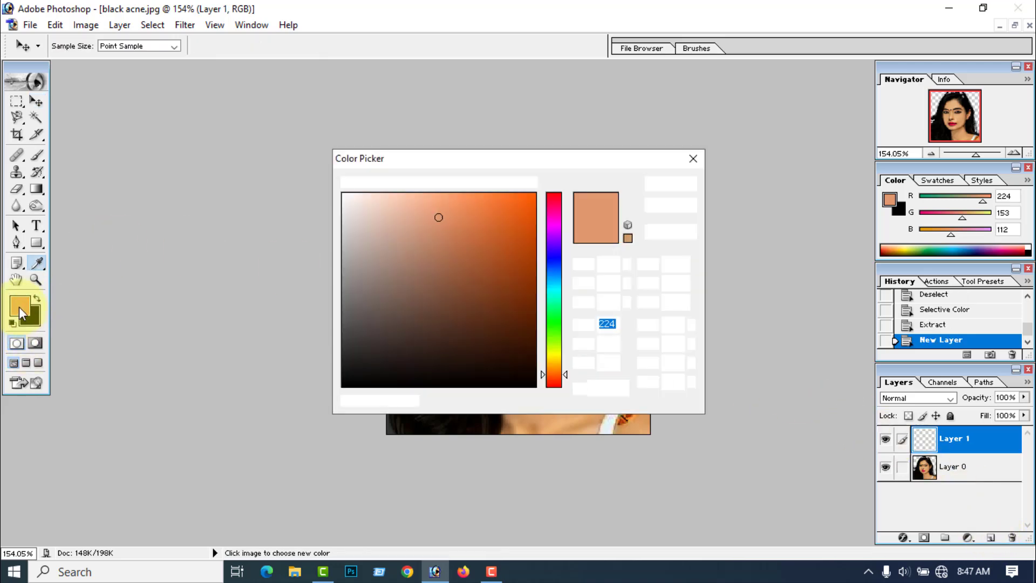
{"action": "left_click", "coordinate": [554, 253]}
{"action": "left_click_drag", "start_coordinate": [511, 211], "coordinate": [518, 203]}
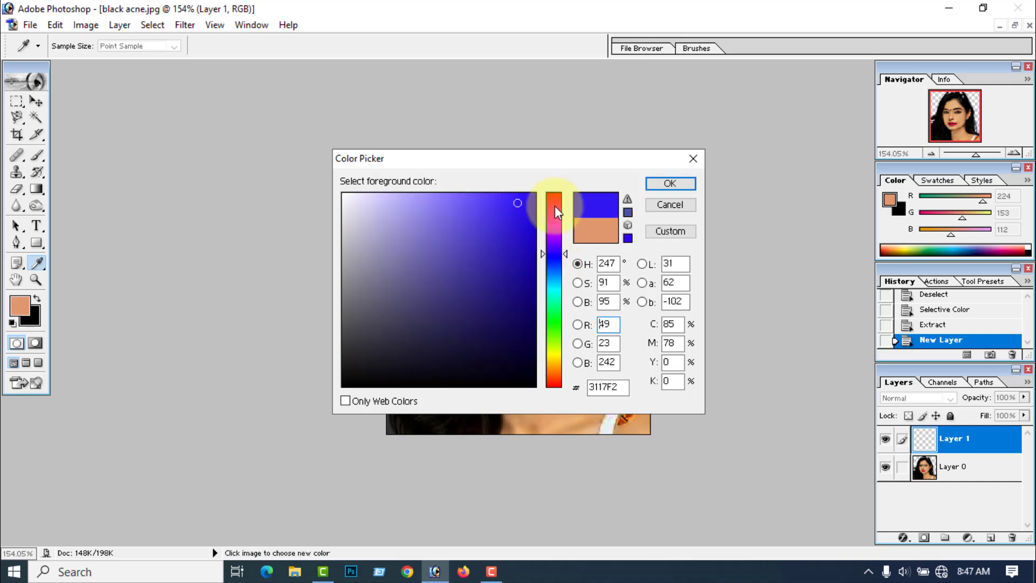
{"action": "left_click", "coordinate": [674, 186]}
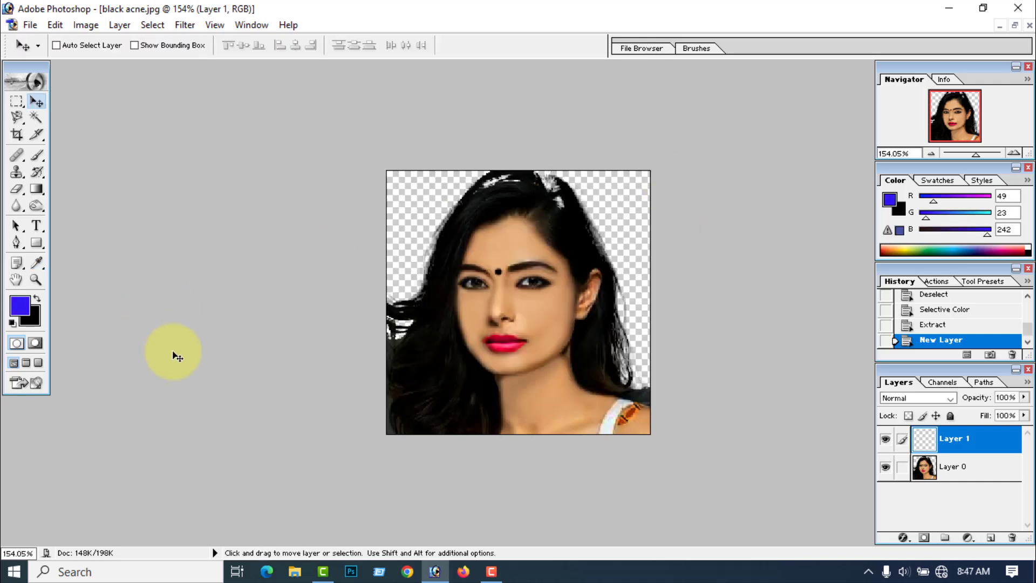
{"action": "key", "text": "alt+BackSpace"}
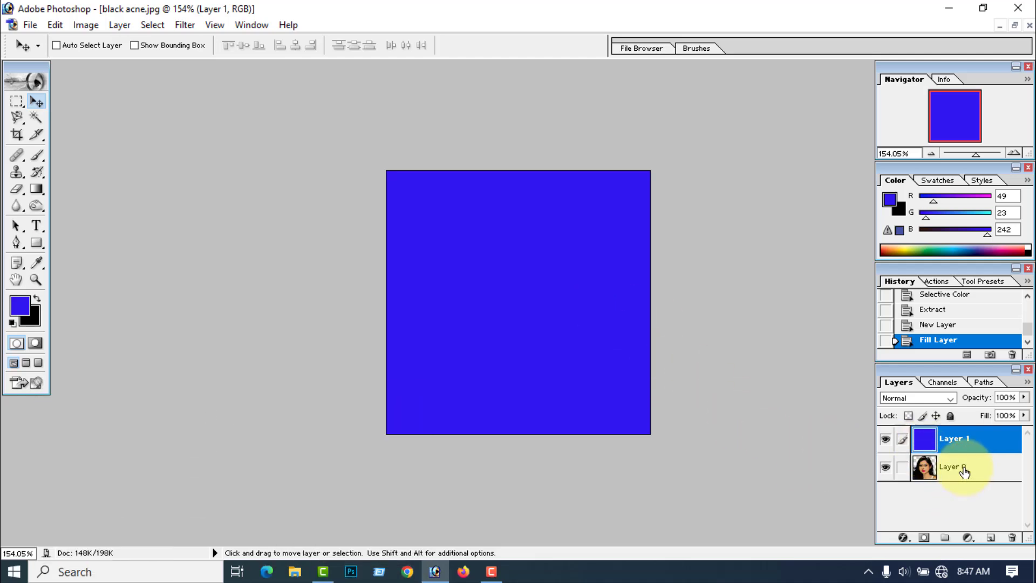
Reorder the layers so the blue fill lies behind the woman's portrait.
{"action": "left_click_drag", "start_coordinate": [965, 471], "coordinate": [968, 430]}
{"action": "scroll", "coordinate": [556, 380], "scroll_direction": "down", "scroll_amount": 3}
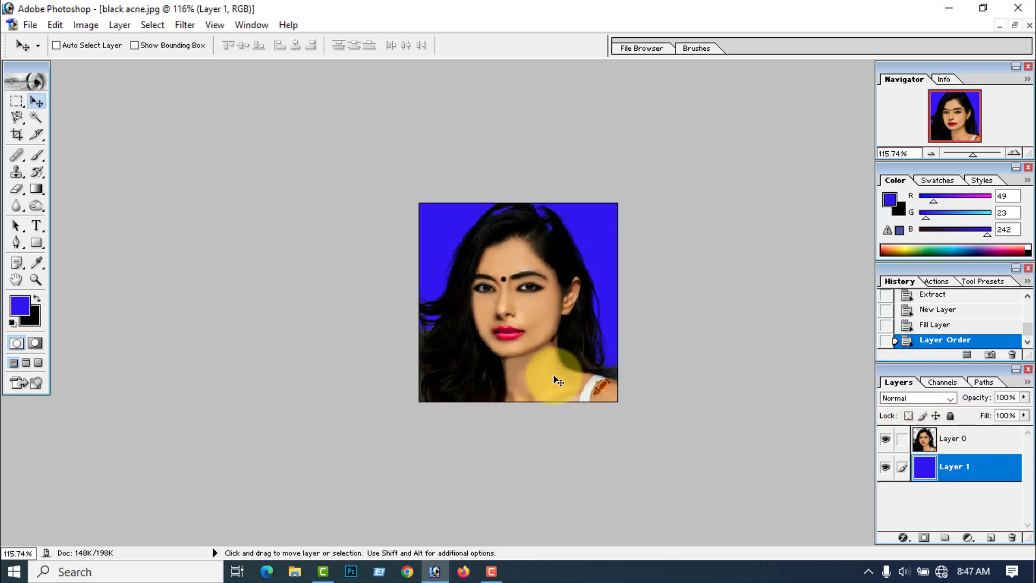
{"action": "scroll", "coordinate": [558, 379], "scroll_direction": "up", "scroll_amount": 1}
{"action": "scroll", "coordinate": [559, 379], "scroll_direction": "up", "scroll_amount": 1}
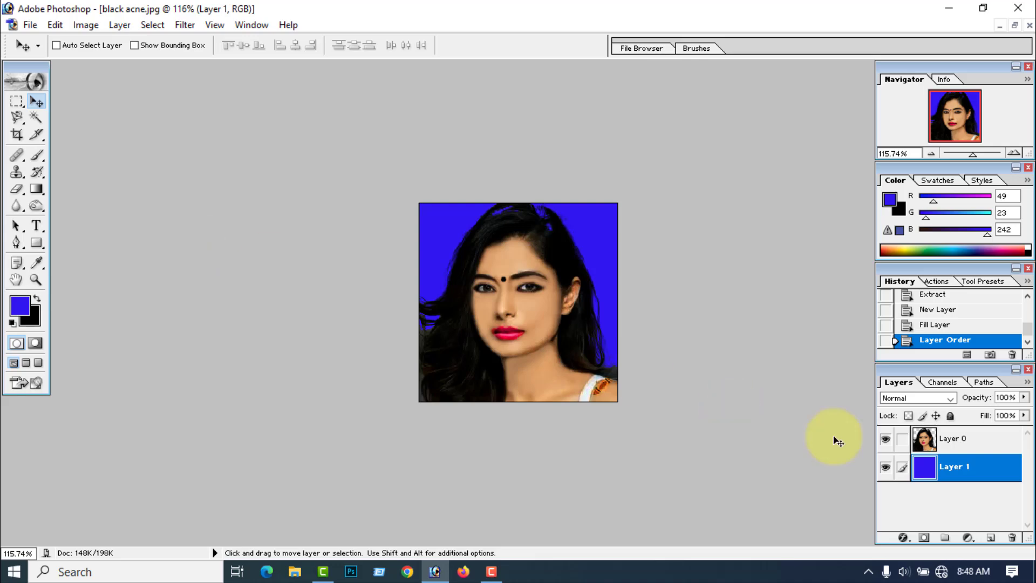
Clone Stamp dark hair over the blue gaps at the top of the woman's head on Layer 0, with brush size 21.
{"action": "left_click", "coordinate": [964, 441]}
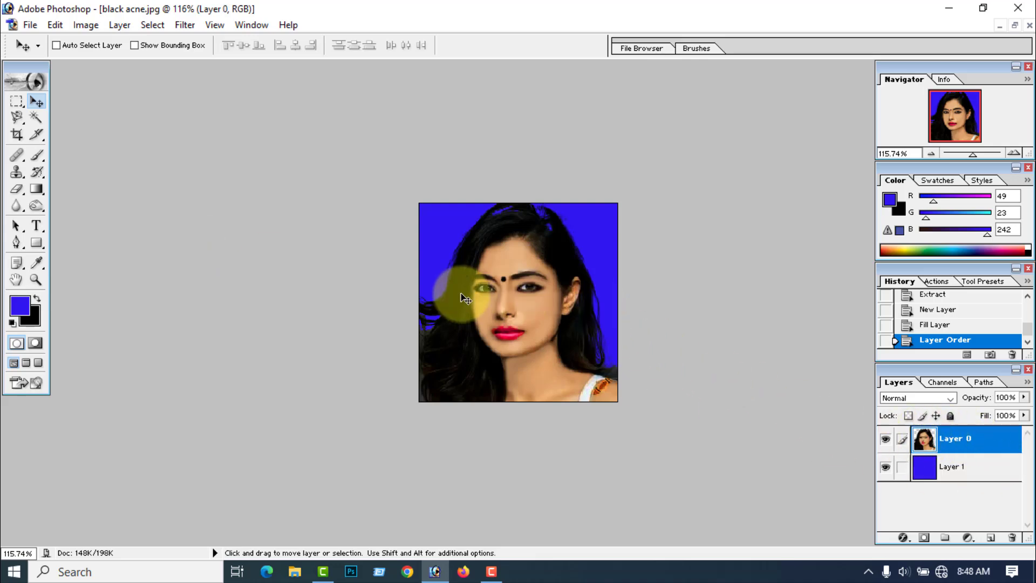
{"action": "scroll", "coordinate": [542, 228], "scroll_direction": "up", "scroll_amount": 1}
{"action": "scroll", "coordinate": [539, 232], "scroll_direction": "up", "scroll_amount": 1}
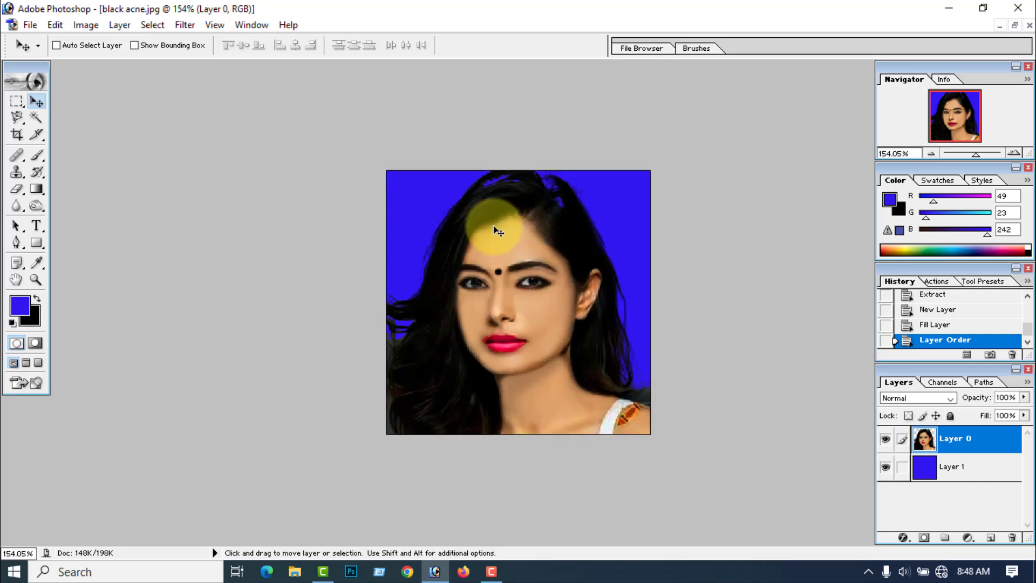
{"action": "left_click", "coordinate": [16, 172]}
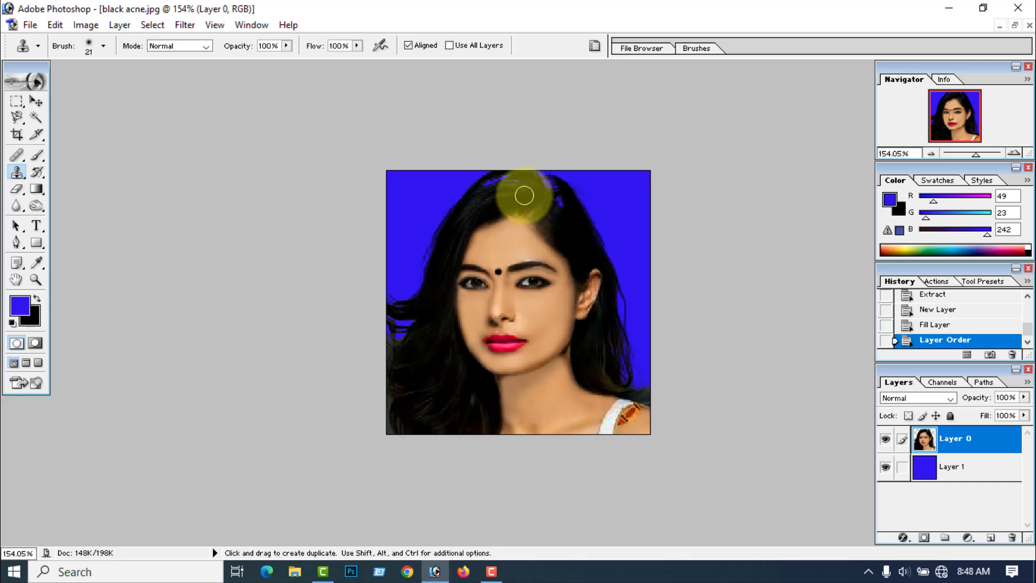
{"action": "key", "text": "alt"}
{"action": "left_click", "coordinate": [524, 194], "text": "alt"}
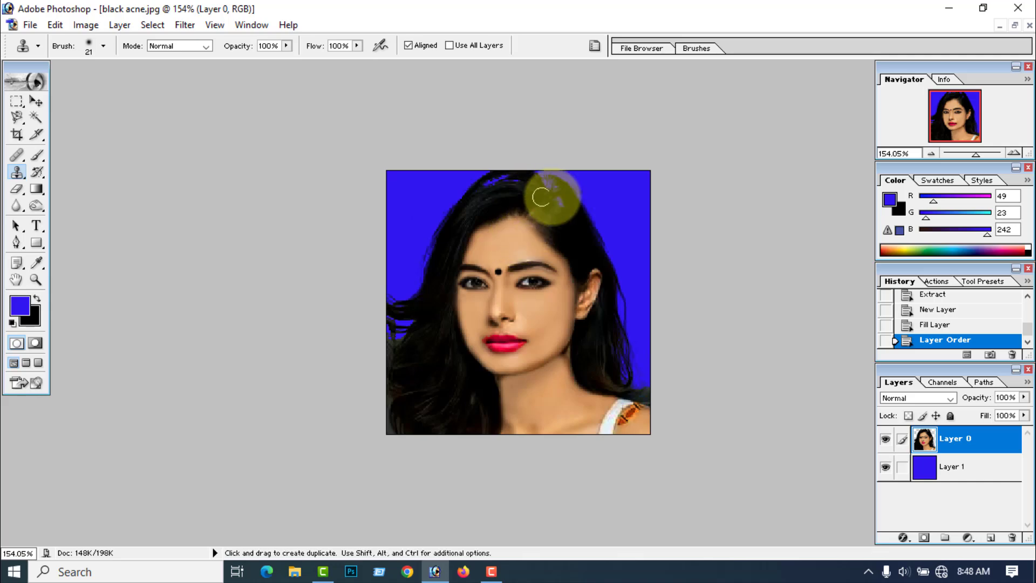
{"action": "left_click", "coordinate": [562, 196]}
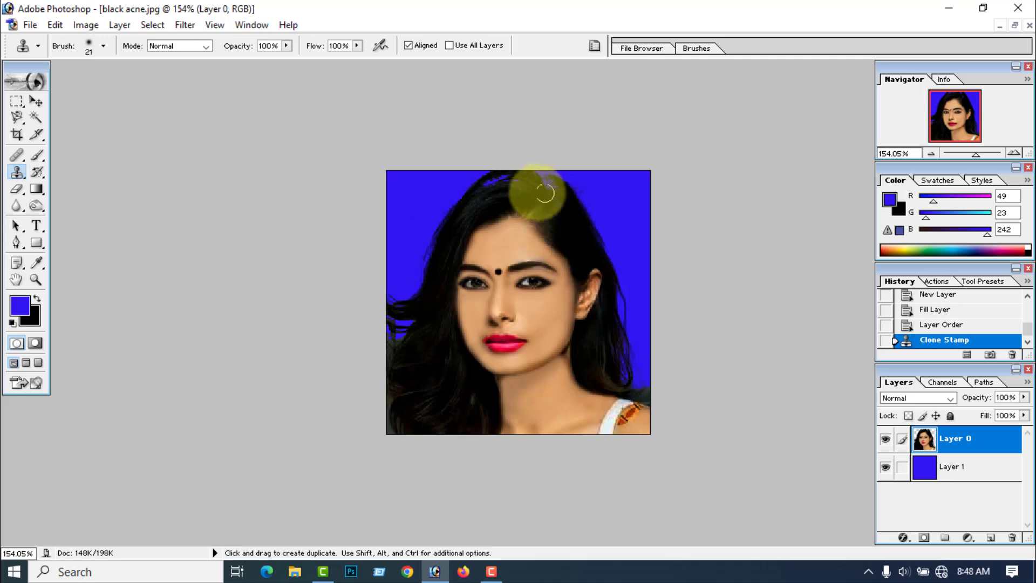
{"action": "left_click", "coordinate": [508, 180]}
{"action": "left_click", "coordinate": [496, 184]}
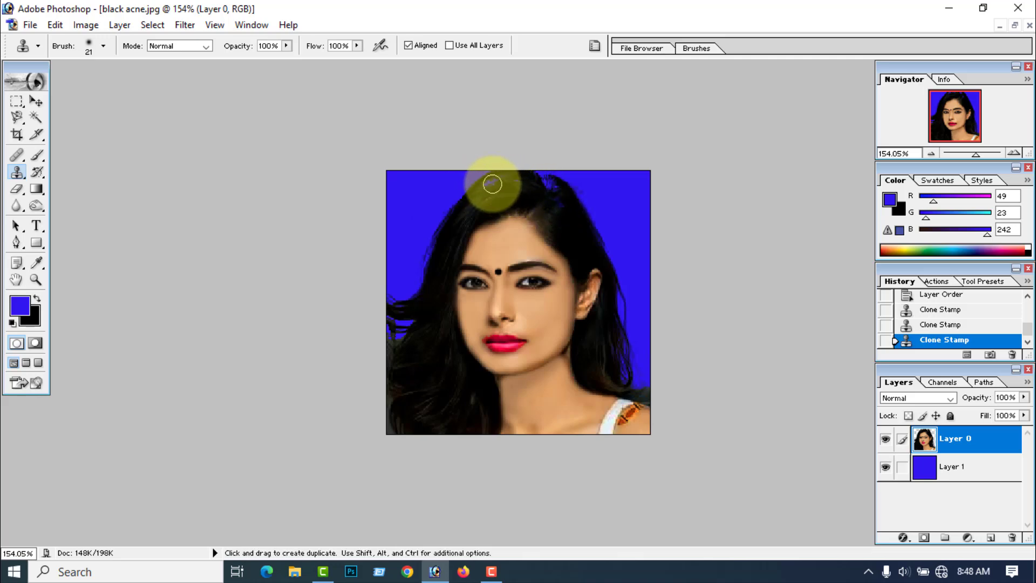
{"action": "left_click", "coordinate": [493, 183]}
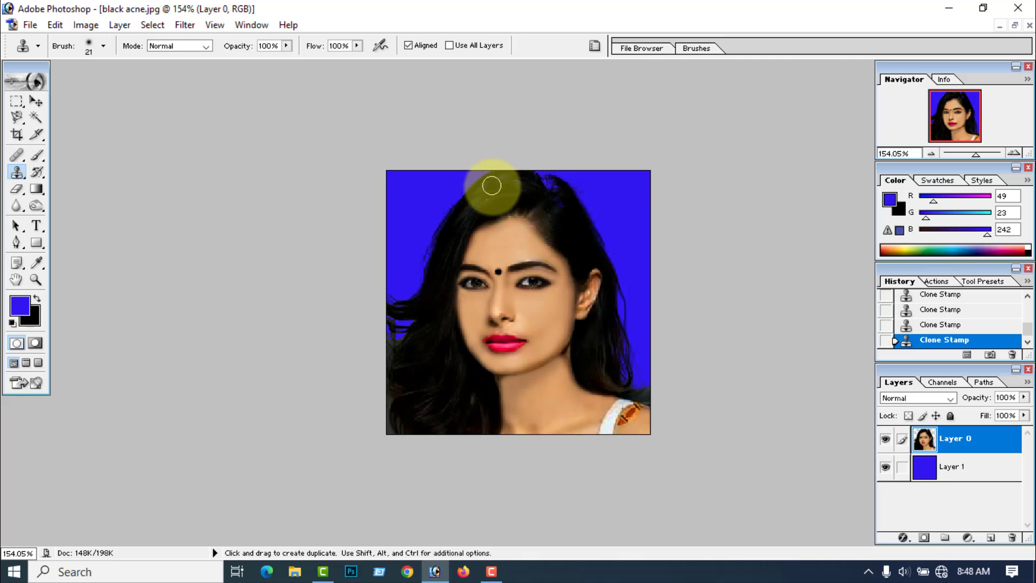
{"action": "left_click", "coordinate": [520, 185], "text": "alt"}
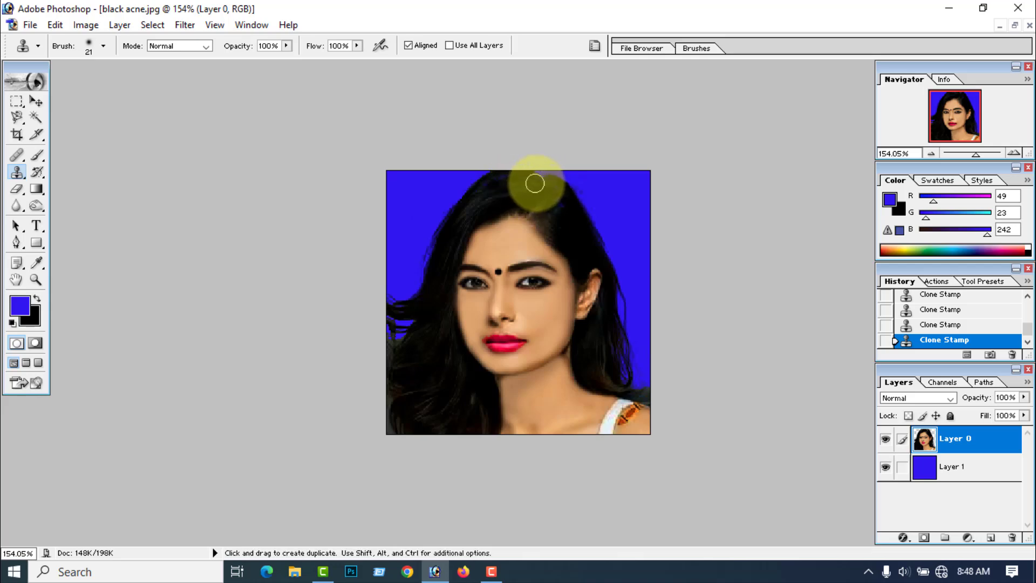
{"action": "left_click", "coordinate": [542, 189], "text": "alt"}
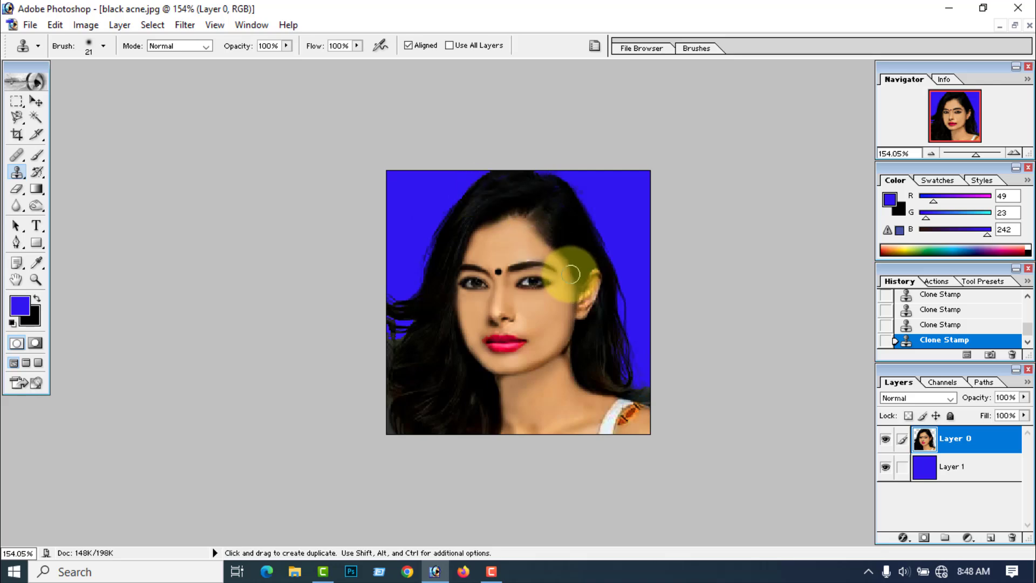
Erase the rough hair outline over the top of the head and down its ear side with a size 6 brush.
{"action": "left_click", "coordinate": [16, 189]}
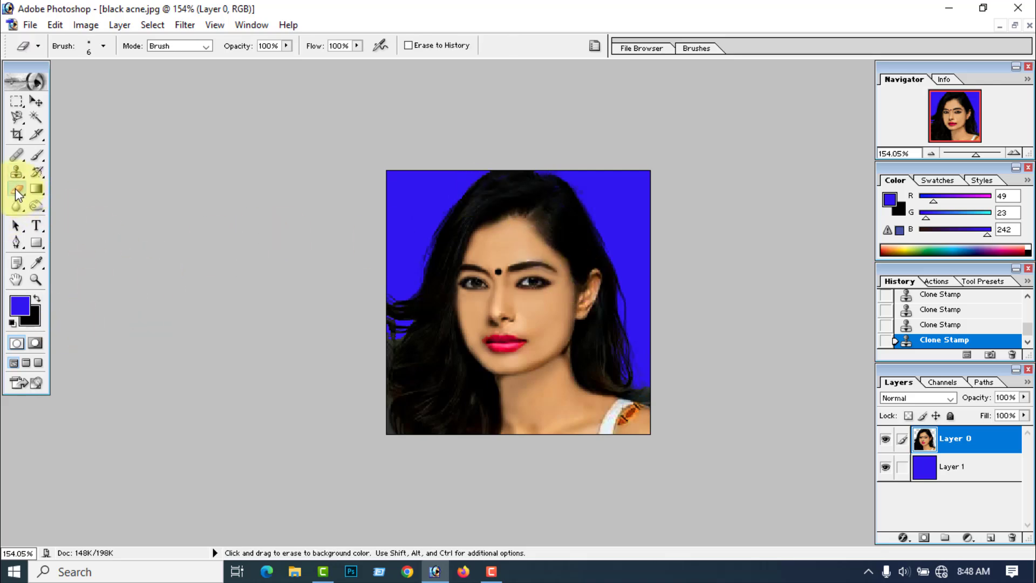
{"action": "left_click", "coordinate": [37, 298]}
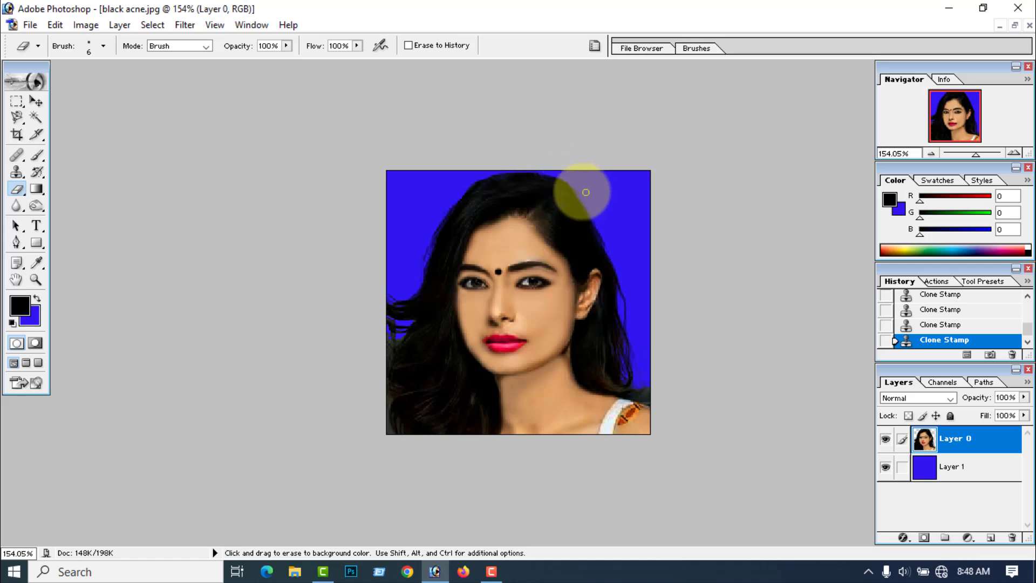
{"action": "mouse_move", "coordinate": [586, 192]}
{"action": "left_mouse_down"}
{"action": "mouse_move", "coordinate": [495, 173]}
{"action": "mouse_move", "coordinate": [435, 185]}
{"action": "left_mouse_up"}
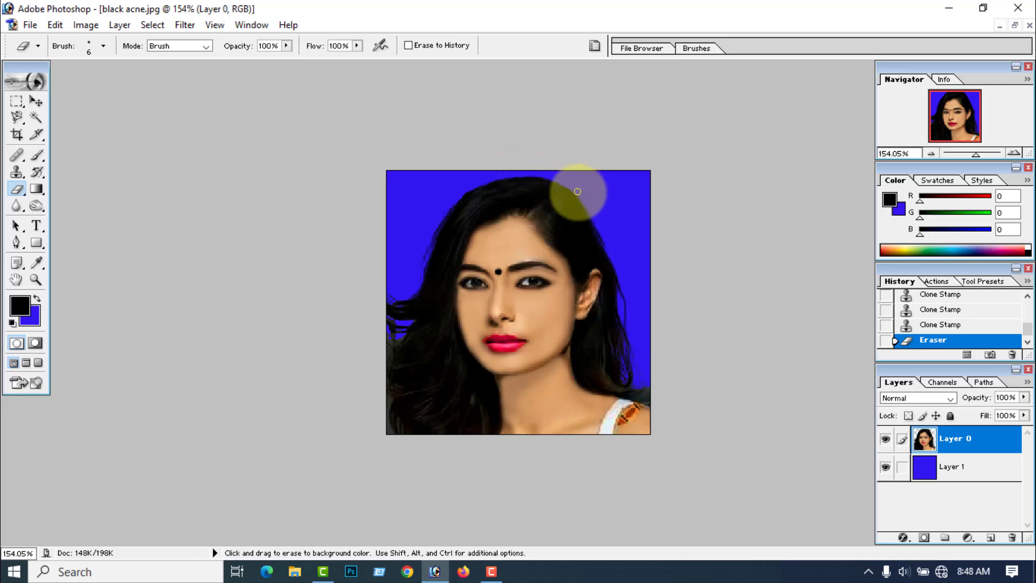
{"action": "left_click_drag", "start_coordinate": [577, 192], "coordinate": [617, 248]}
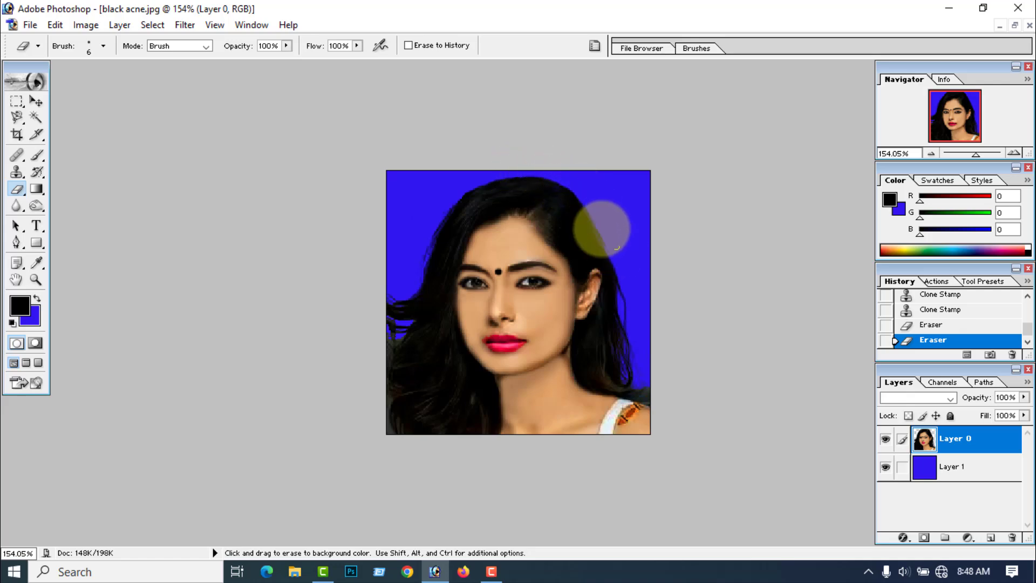
Crop the image to 1.5 in by 1.8 in at 300 pixels/inch, framing the woman's face near the middle at full image height.
{"action": "left_click", "coordinate": [17, 134]}
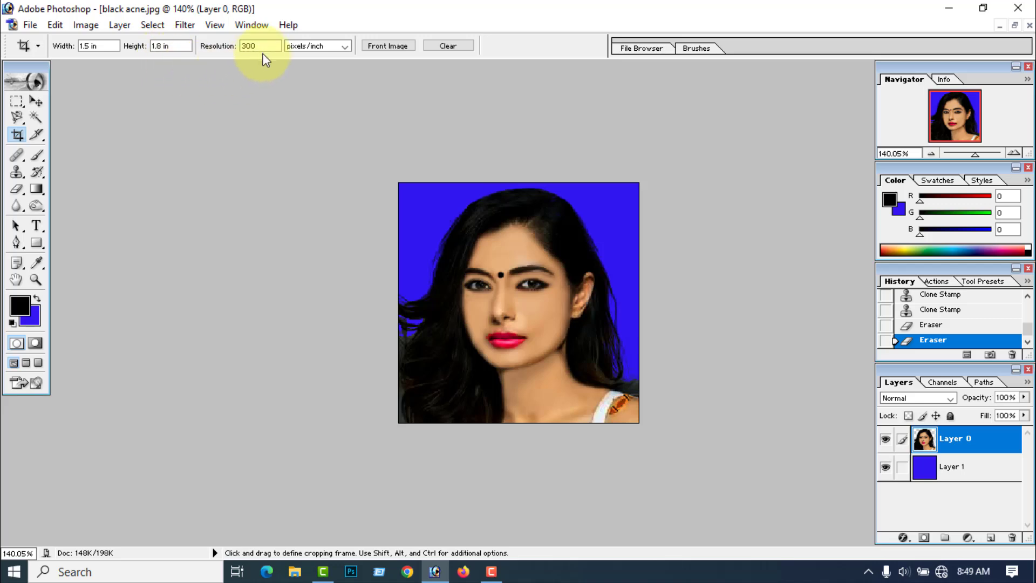
{"action": "mouse_move", "coordinate": [412, 184]}
{"action": "left_mouse_down"}
{"action": "mouse_move", "coordinate": [403, 180]}
{"action": "mouse_move", "coordinate": [601, 331]}
{"action": "mouse_move", "coordinate": [704, 446]}
{"action": "mouse_move", "coordinate": [706, 436]}
{"action": "left_mouse_up"}
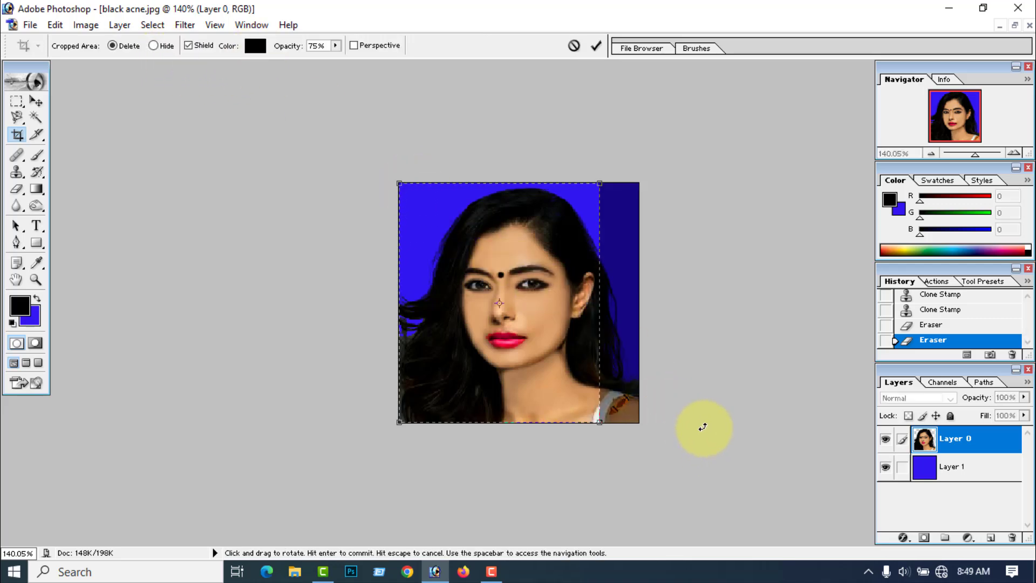
{"action": "key", "text": "shift+Right"}
{"action": "key", "text": "shift+Right"}
{"action": "key", "text": "shift+Right"}
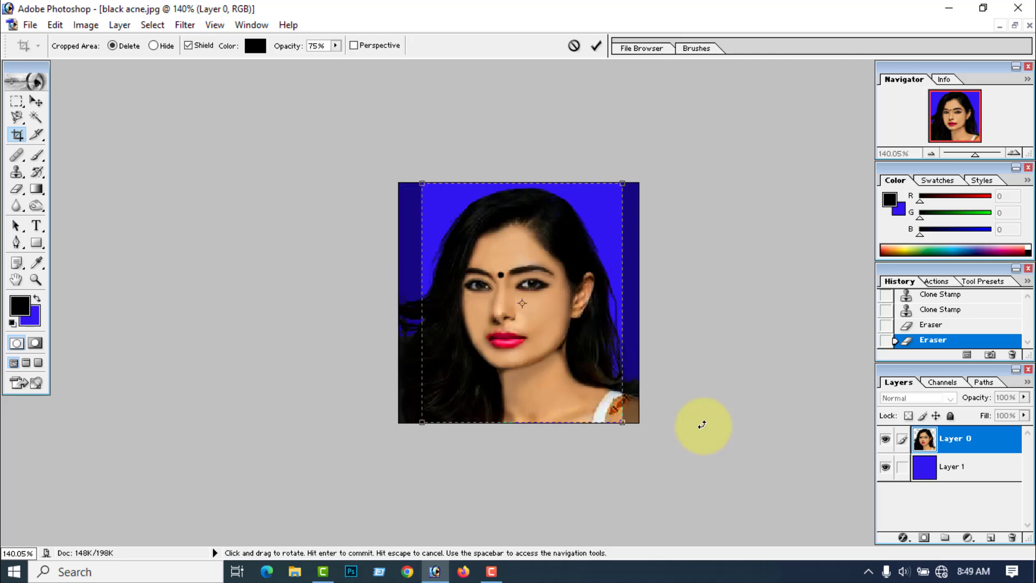
{"action": "key", "text": "Left"}
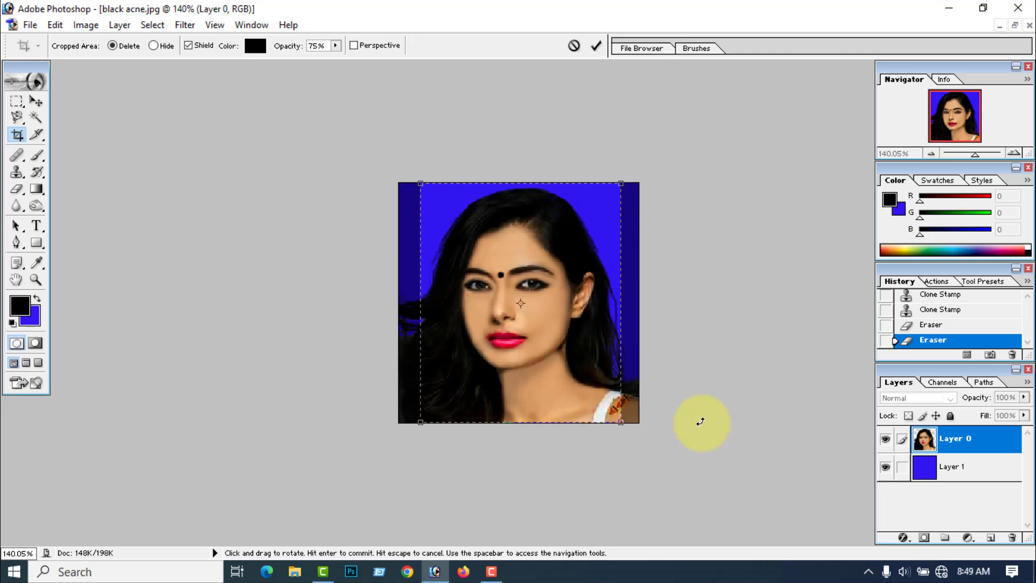
{"action": "left_click", "coordinate": [598, 47]}
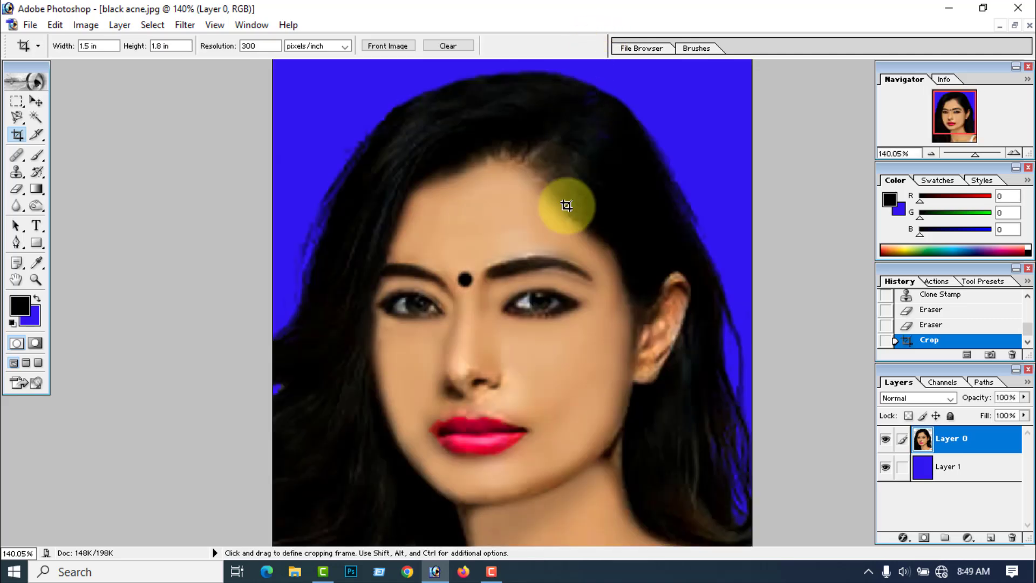
{"action": "key", "text": "ctrl+minus"}
{"action": "key", "text": "ctrl+minus"}
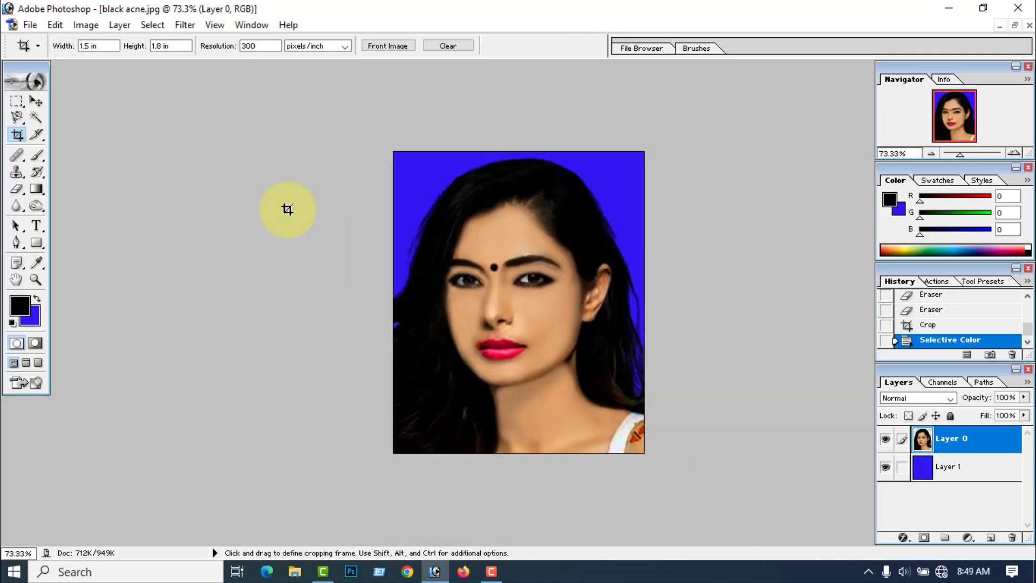
Save a copy of the portrait to the Desktop as aaaaa.jpg in JPEG format, quality 12 (Maximum), Progressive with 3 scans.
{"action": "left_click", "coordinate": [30, 25]}
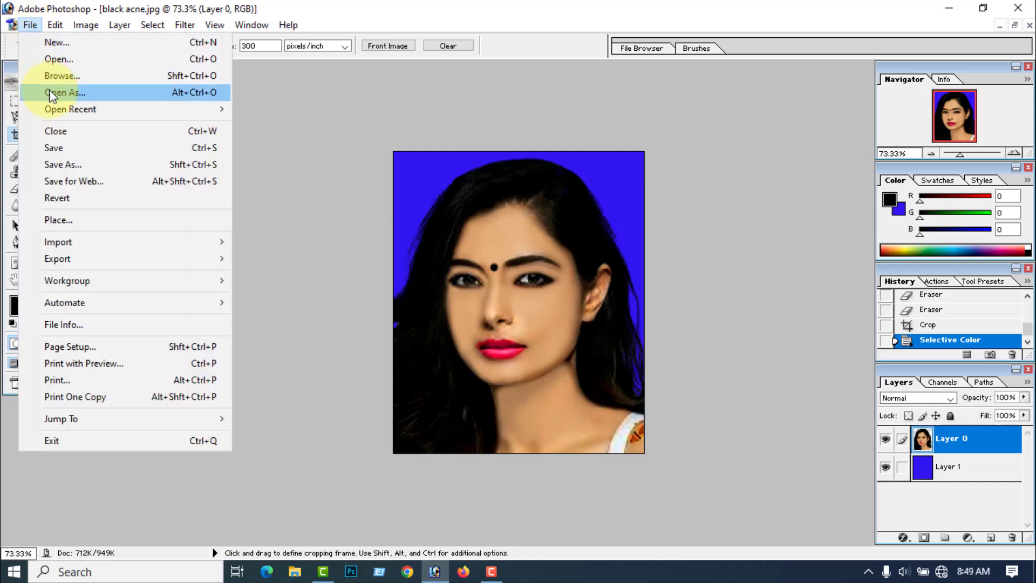
{"action": "left_click", "coordinate": [80, 164]}
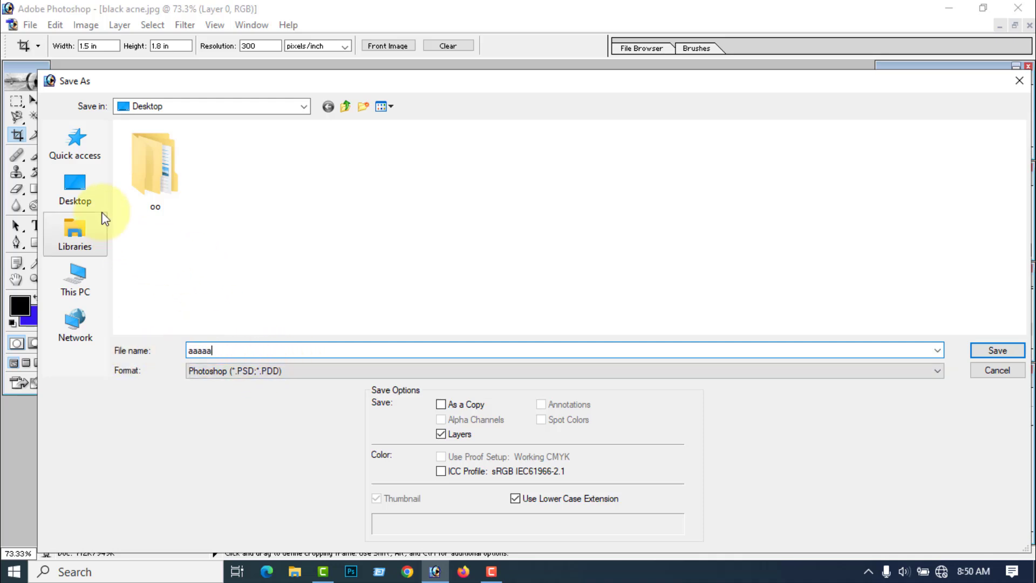
{"action": "left_click", "coordinate": [89, 197]}
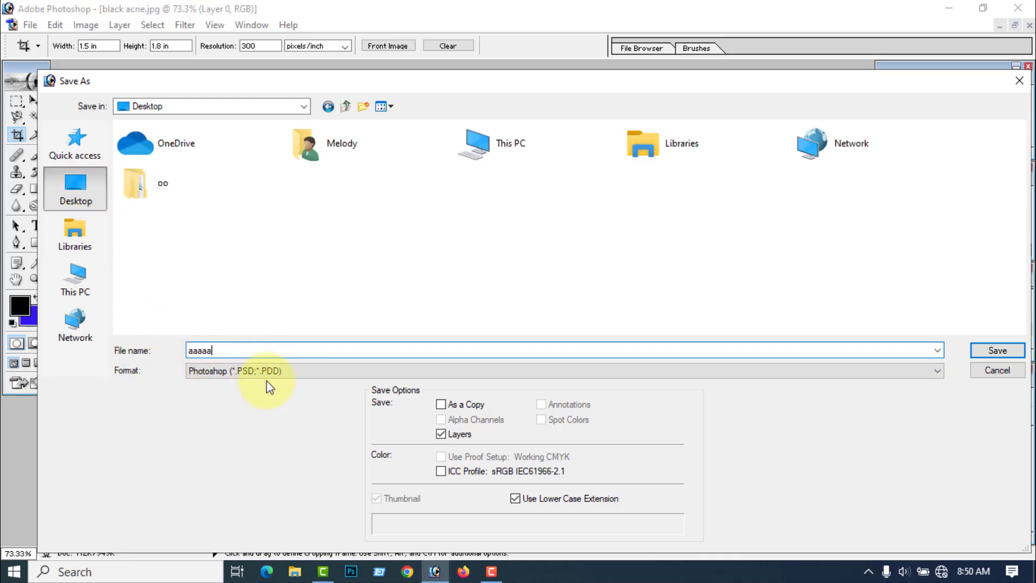
{"action": "left_click", "coordinate": [292, 373]}
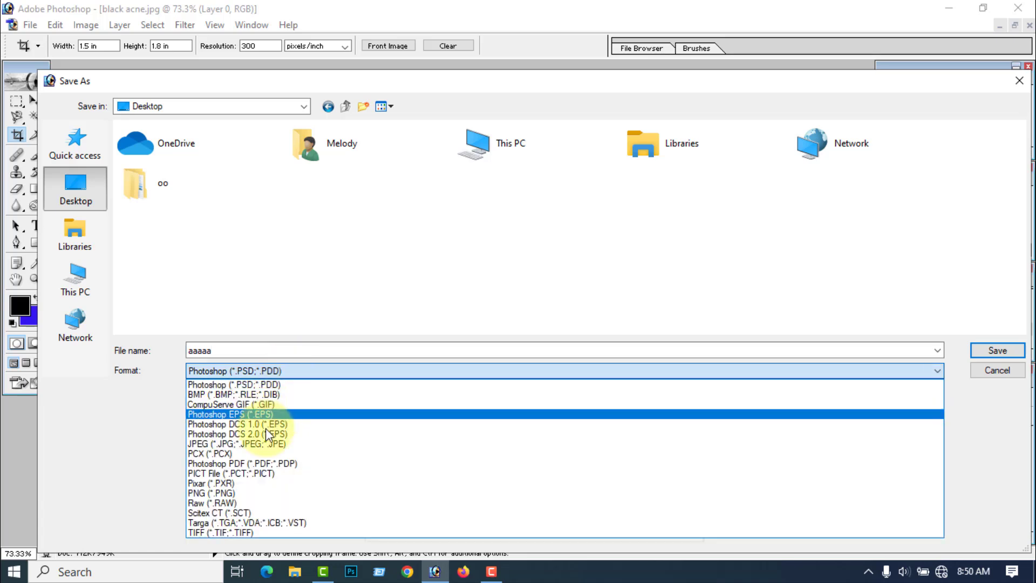
{"action": "left_click", "coordinate": [250, 442]}
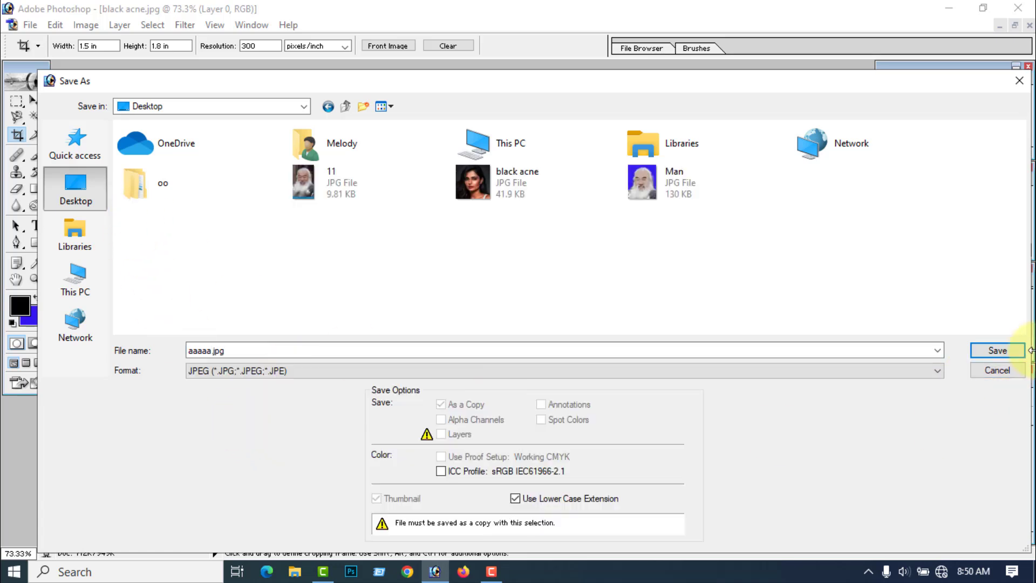
{"action": "left_click", "coordinate": [998, 351]}
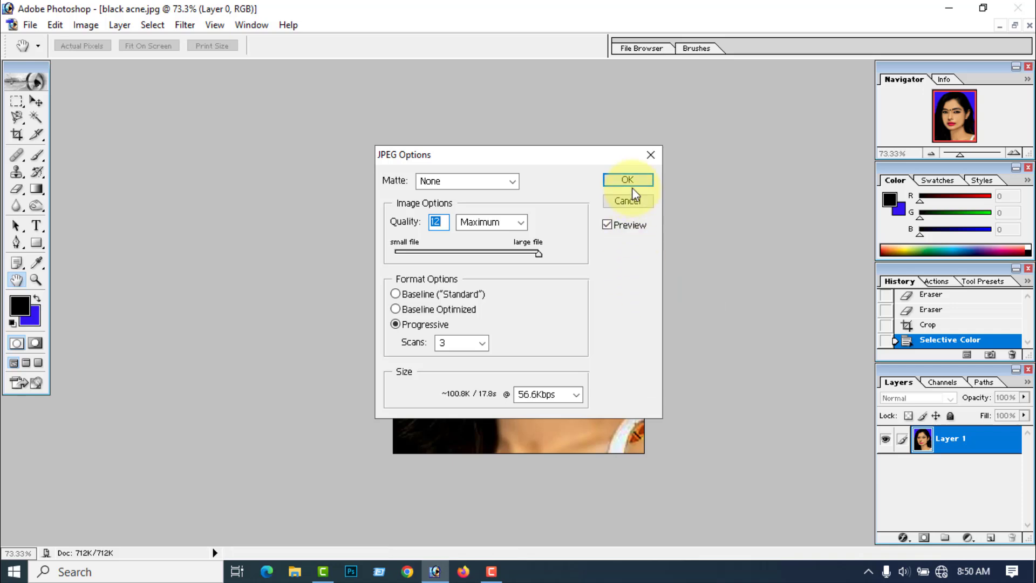
{"action": "left_click", "coordinate": [627, 180]}
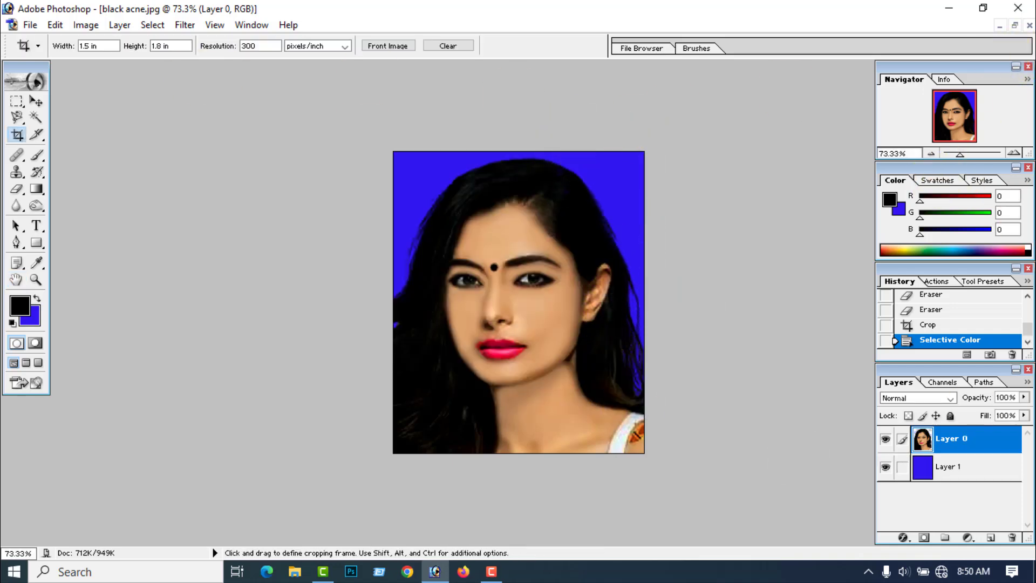
Check the saved aaaaa image on the Windows desktop and return to Photoshop.
{"action": "left_click", "coordinate": [949, 8]}
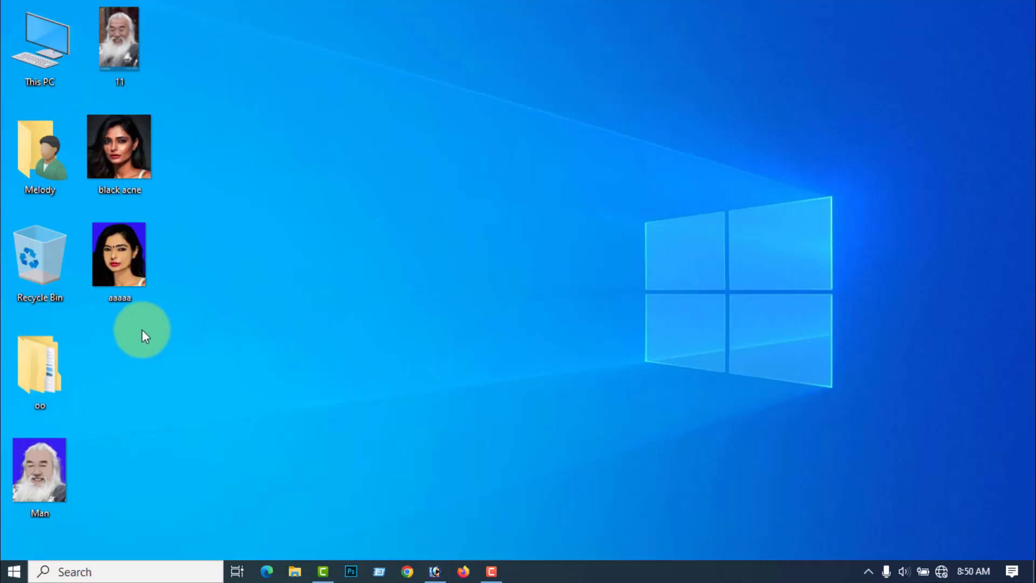
{"action": "left_click", "coordinate": [435, 573]}
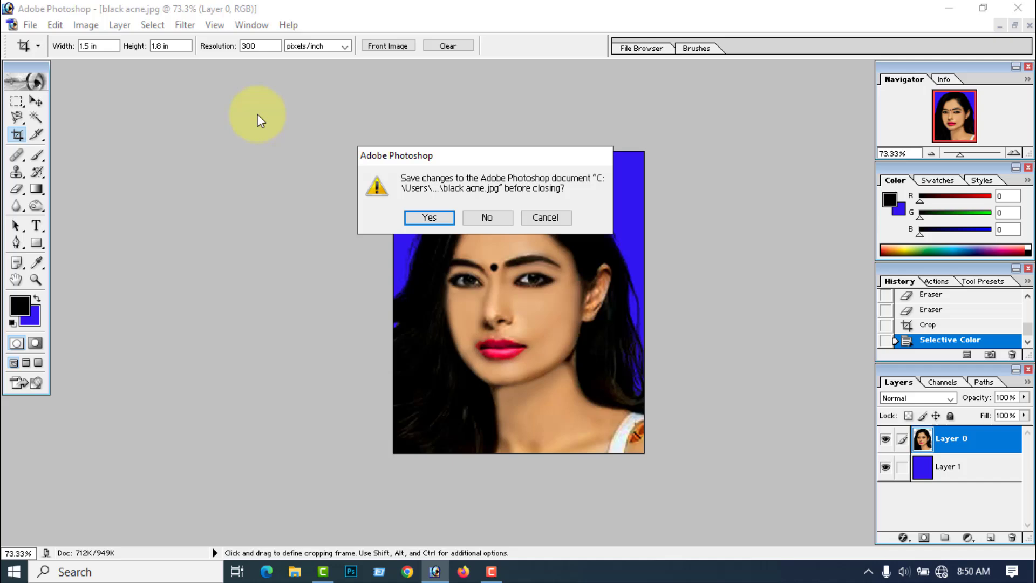
Close the edited portrait without saving its changes and open aaaaa.jpg and black acne.jpg together from the Desktop.
{"action": "left_click", "coordinate": [475, 217]}
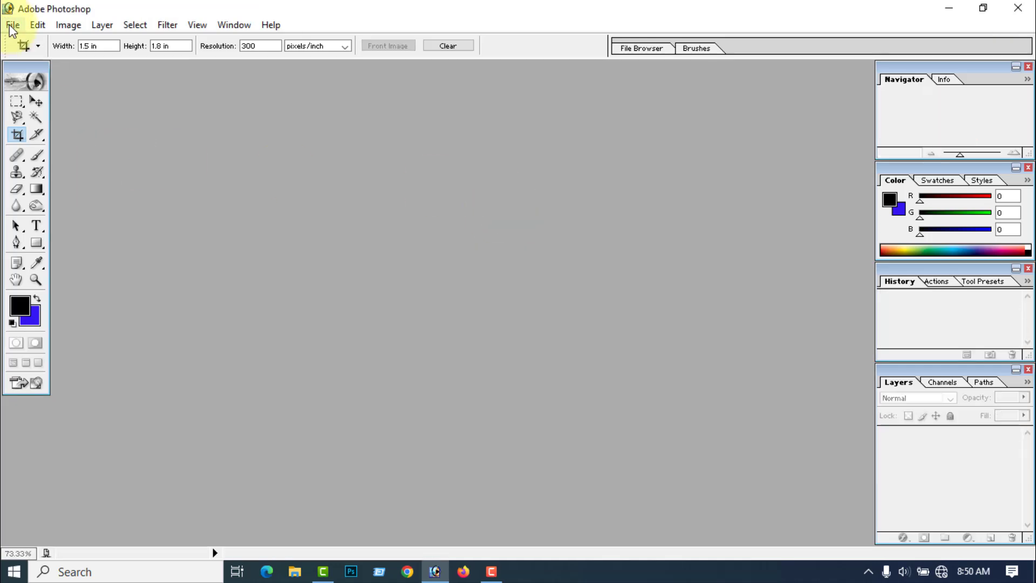
{"action": "left_click", "coordinate": [12, 24]}
{"action": "left_click", "coordinate": [31, 56]}
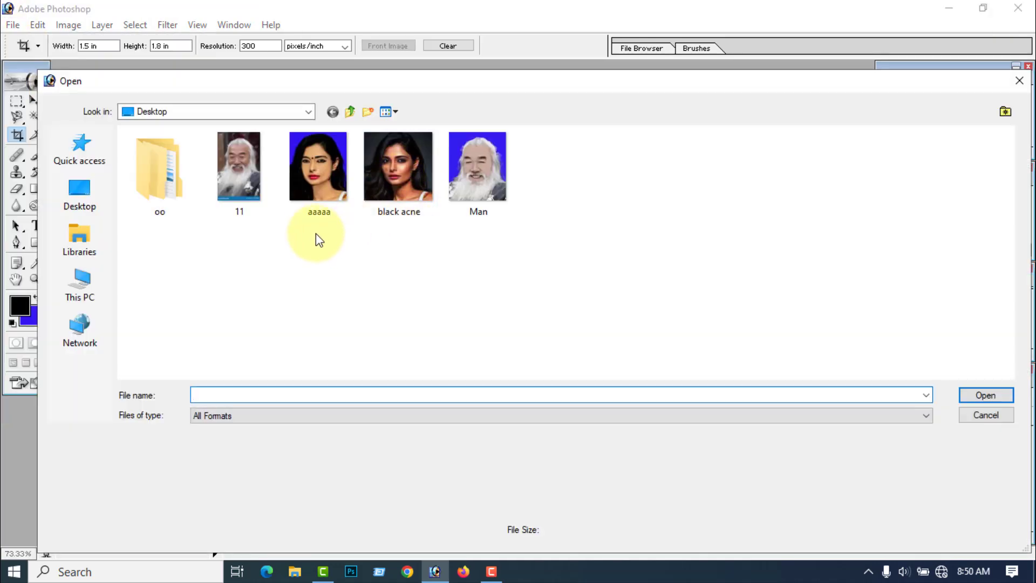
{"action": "left_click_drag", "start_coordinate": [308, 233], "coordinate": [416, 224]}
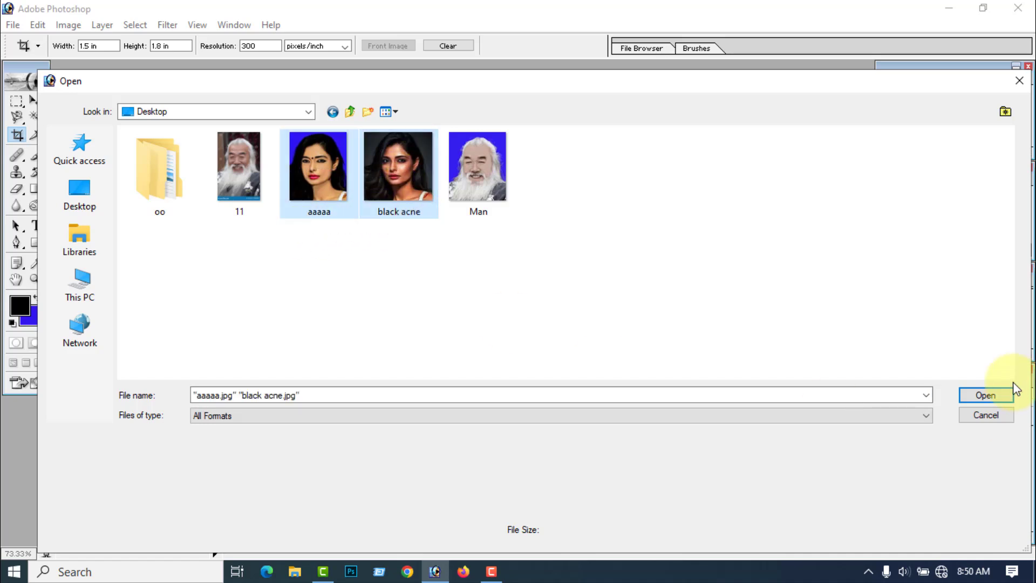
{"action": "left_click", "coordinate": [995, 396]}
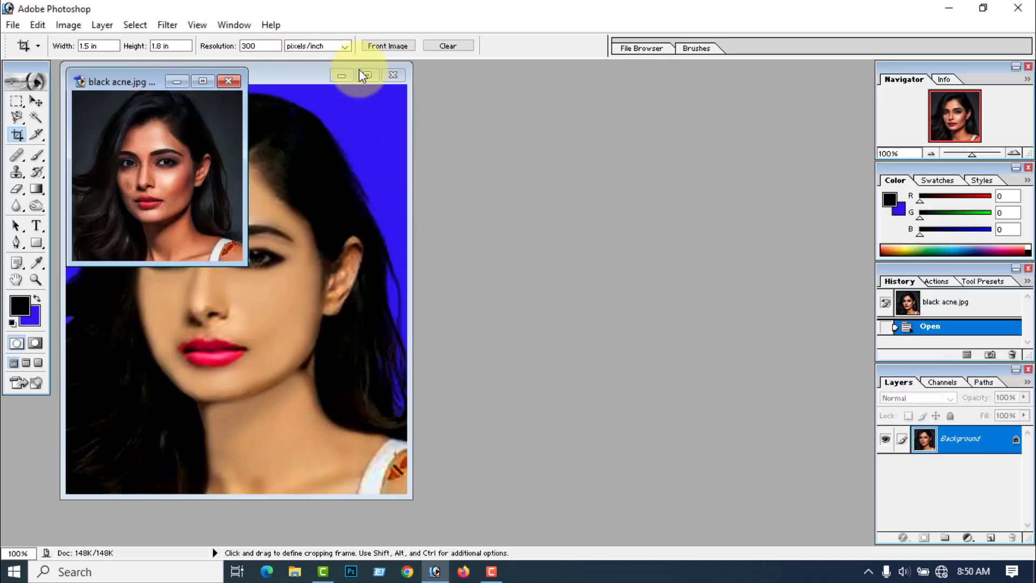
Arrange the original black acne.jpg and the retouched aaaaa.jpg side by side, enlarging the original's window and magnification to about 161% for comparison.
{"action": "left_click_drag", "start_coordinate": [290, 76], "coordinate": [574, 86]}
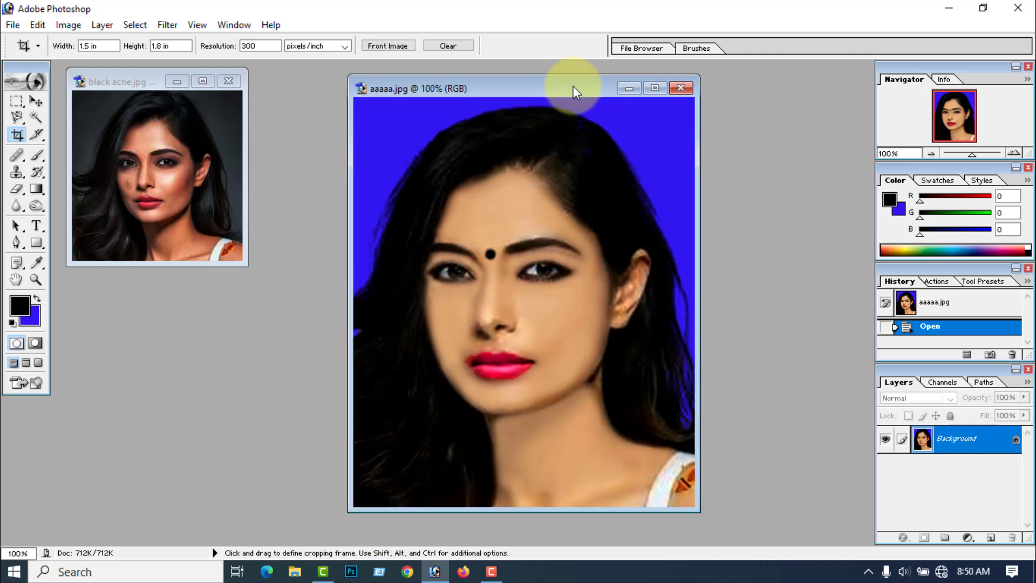
{"action": "left_click", "coordinate": [243, 259]}
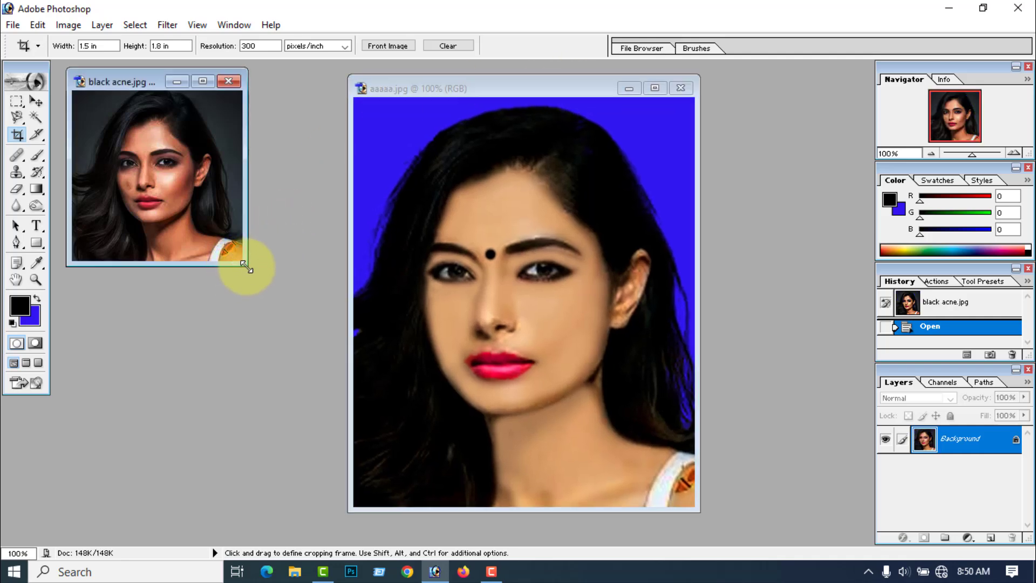
{"action": "left_click_drag", "start_coordinate": [250, 267], "coordinate": [340, 510]}
{"action": "key", "text": "ctrl+minus"}
{"action": "key", "text": "ctrl+plus"}
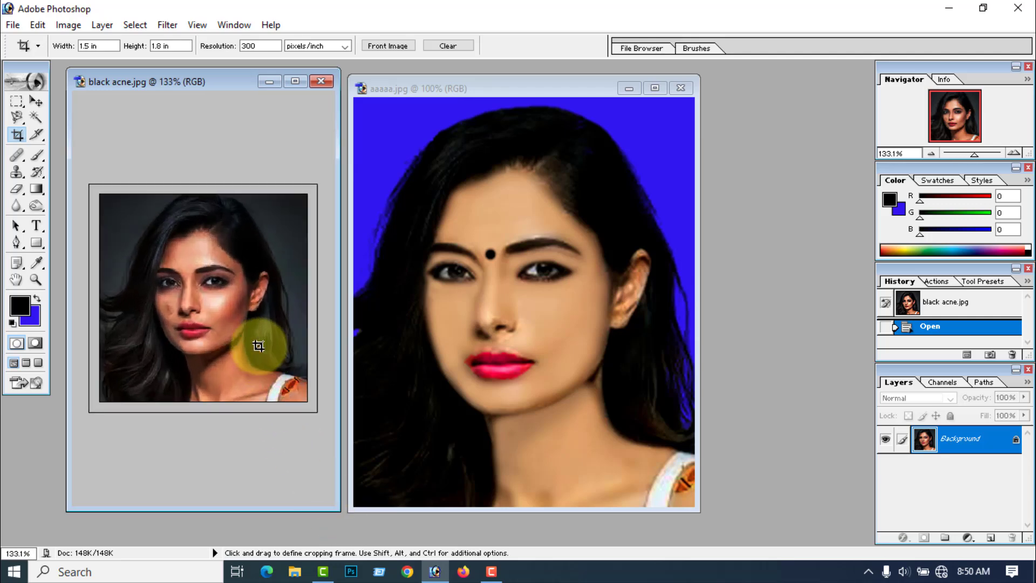
{"action": "key", "text": "ctrl+plus"}
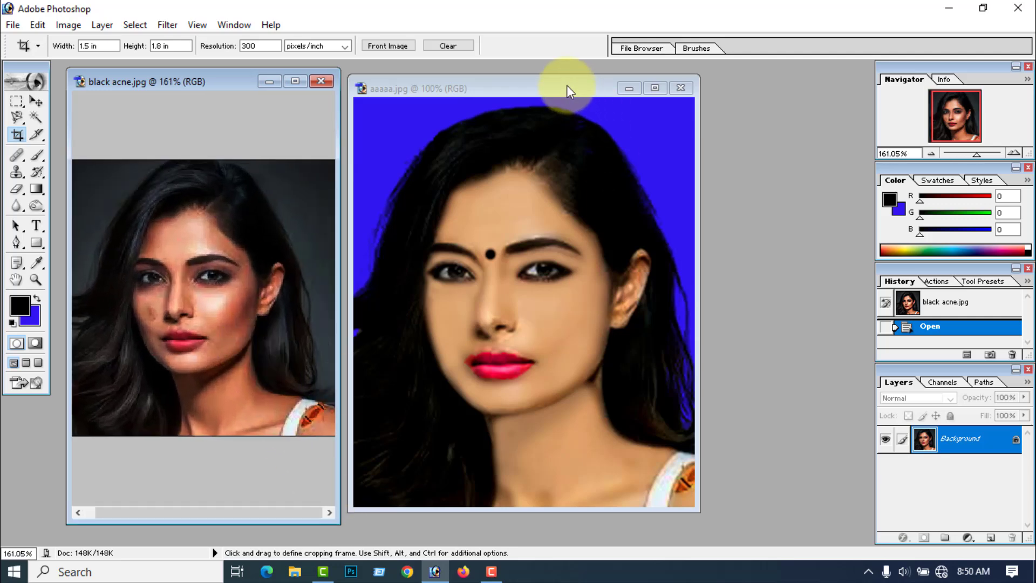
{"action": "mouse_move", "coordinate": [574, 83]}
{"action": "left_mouse_down"}
{"action": "mouse_move", "coordinate": [596, 80]}
{"action": "mouse_move", "coordinate": [578, 79]}
{"action": "left_mouse_up"}
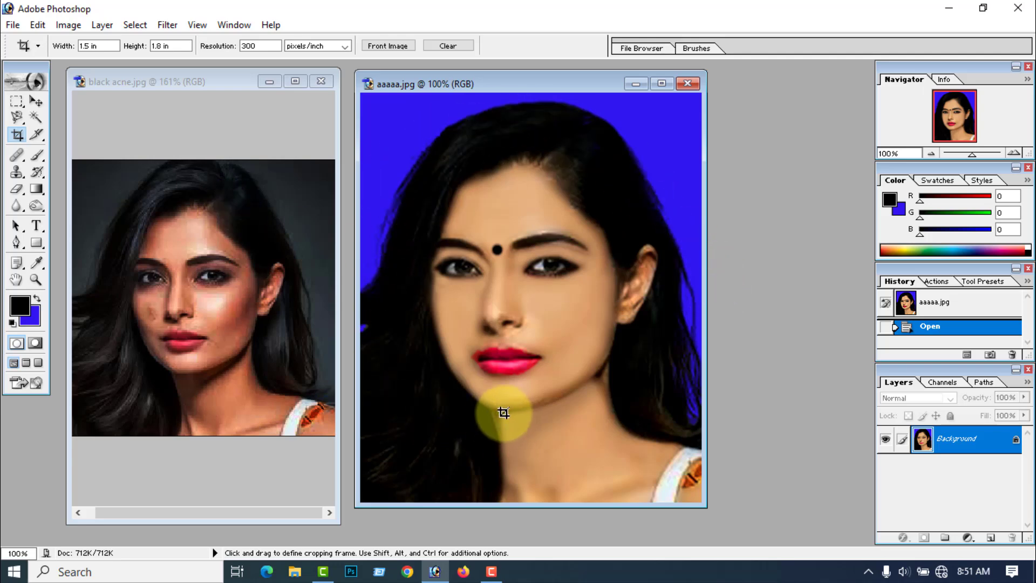
Close the retouched aaaaa.jpg and the original black acne.jpg.
{"action": "left_click", "coordinate": [688, 83]}
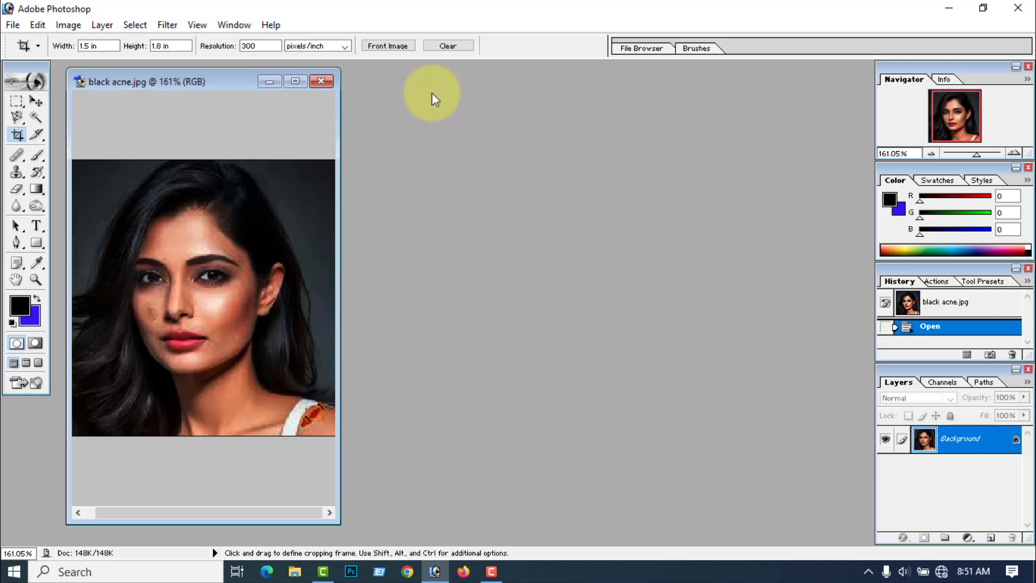
{"action": "left_click", "coordinate": [322, 80]}
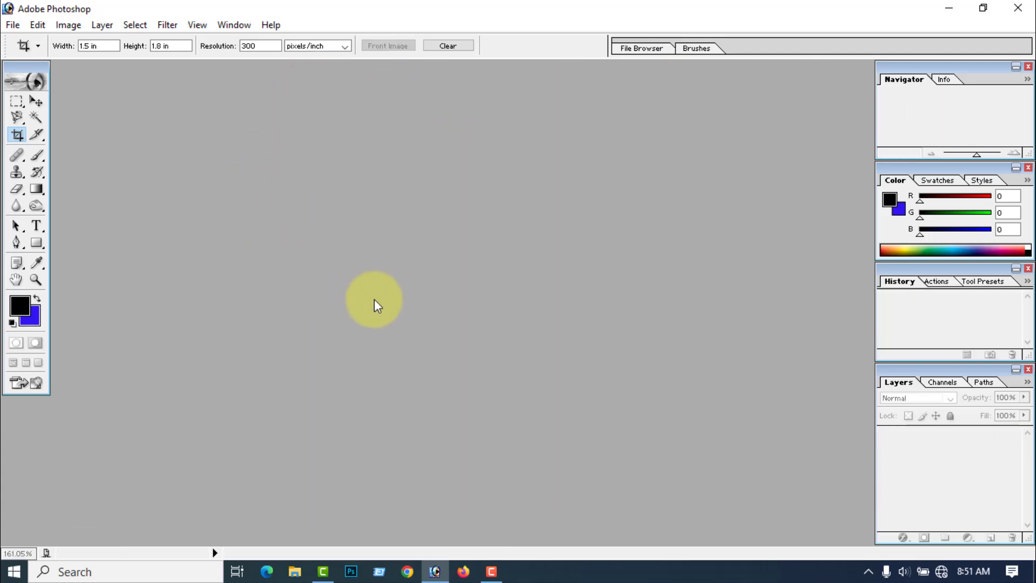